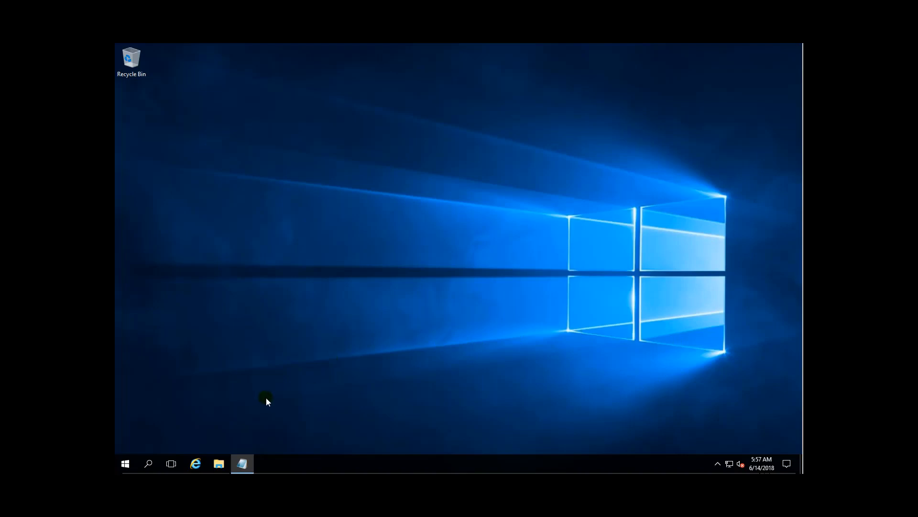
pyautogui.click(244, 467)
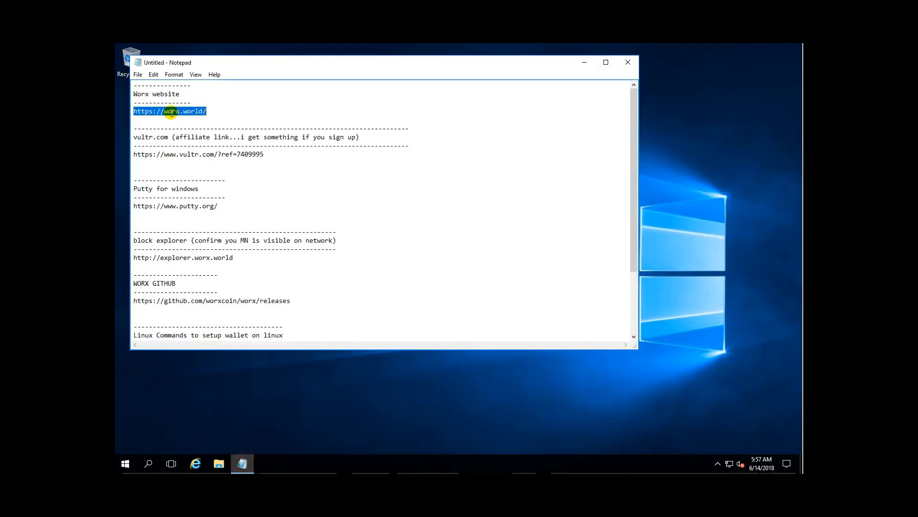
pyautogui.rightClick(173, 112)
pyautogui.click(196, 143)
pyautogui.click(584, 62)
pyautogui.click(196, 463)
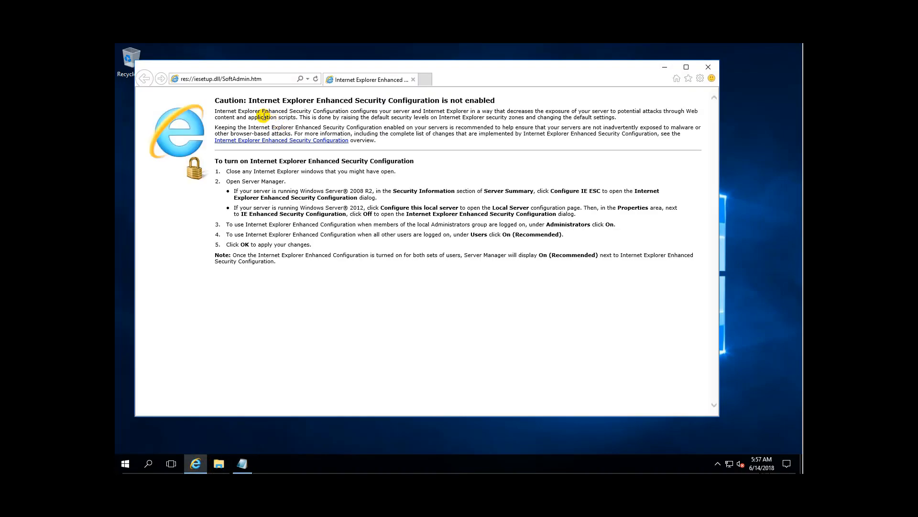
pyautogui.rightClick(258, 78)
pyautogui.click(289, 118)
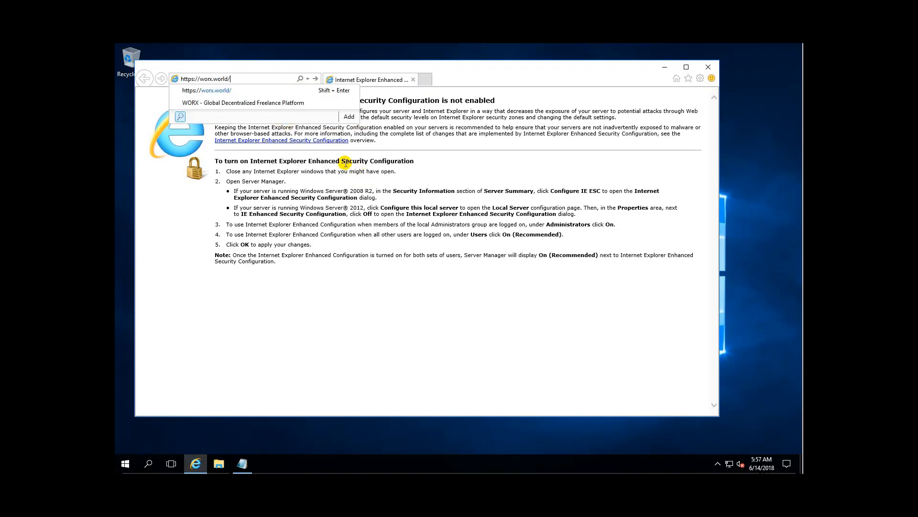
pyautogui.press('Return')
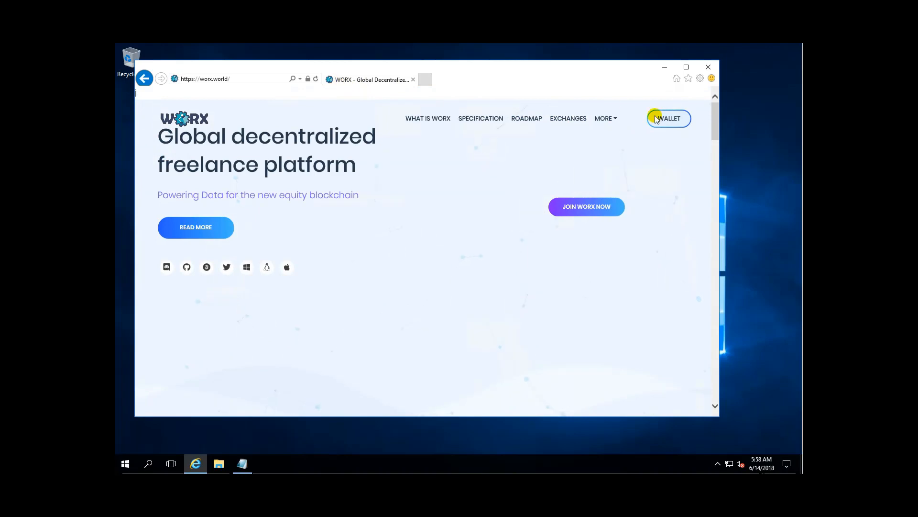
# - Follow the site's wallet link to the GitHub releases and request worx-1.1.0-win.zip from the latest release
pyautogui.click(673, 122)
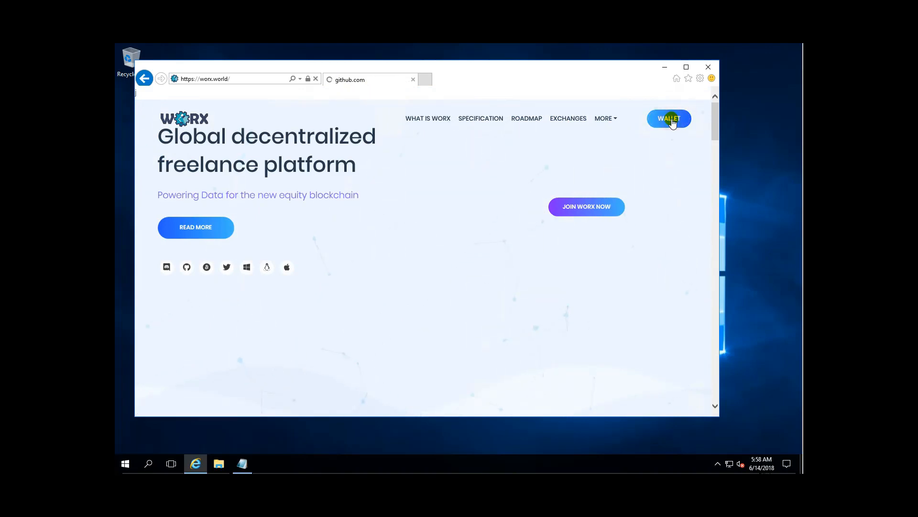
pyautogui.scroll(-3, 628, 232)
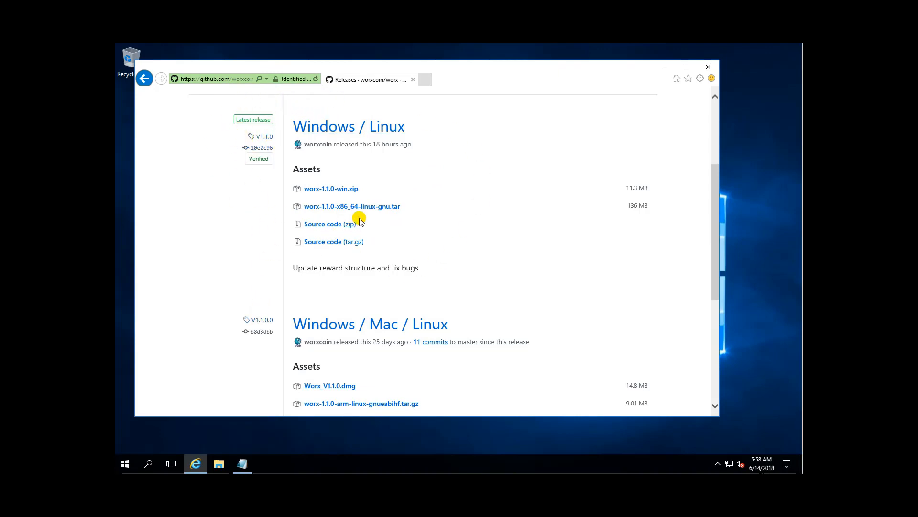
pyautogui.click(330, 189)
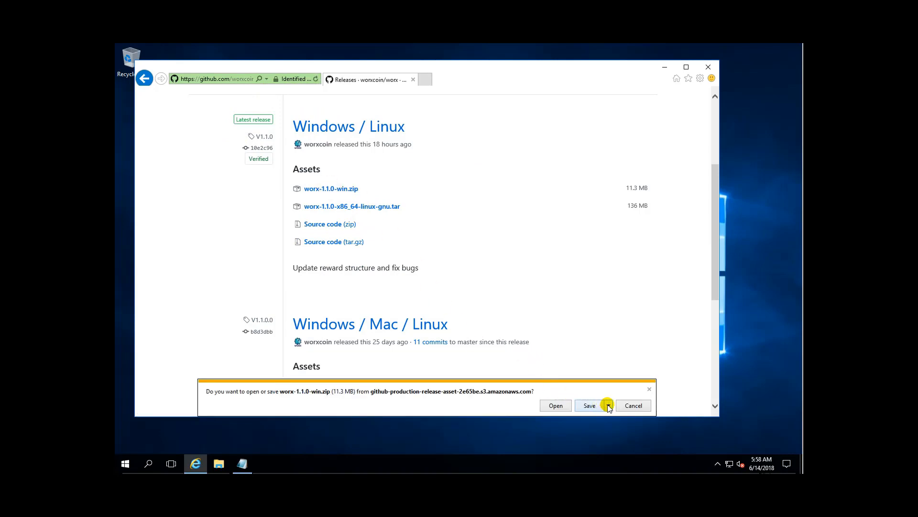
# - Save the worx-1.1.0-win archive to the Desktop, dismiss the download notice and minimize the browser
pyautogui.click(609, 405)
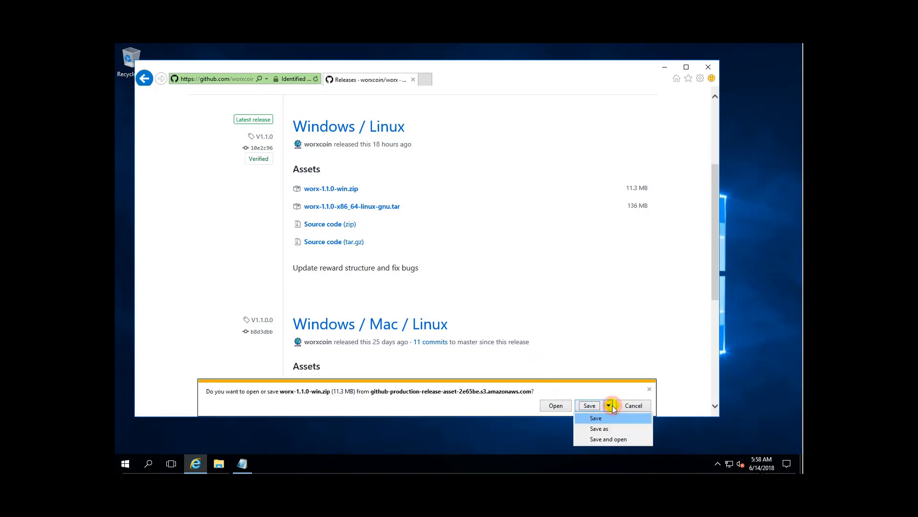
pyautogui.click(600, 428)
pyautogui.click(326, 200)
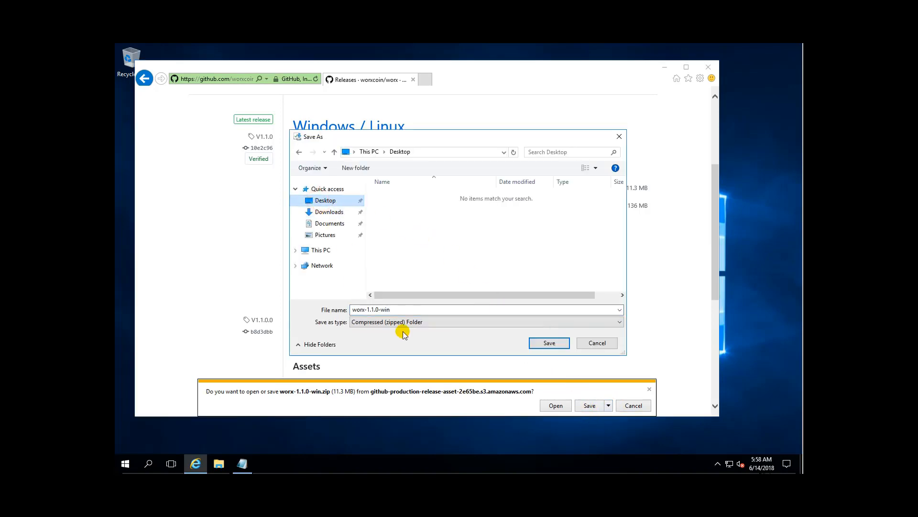
pyautogui.click(549, 343)
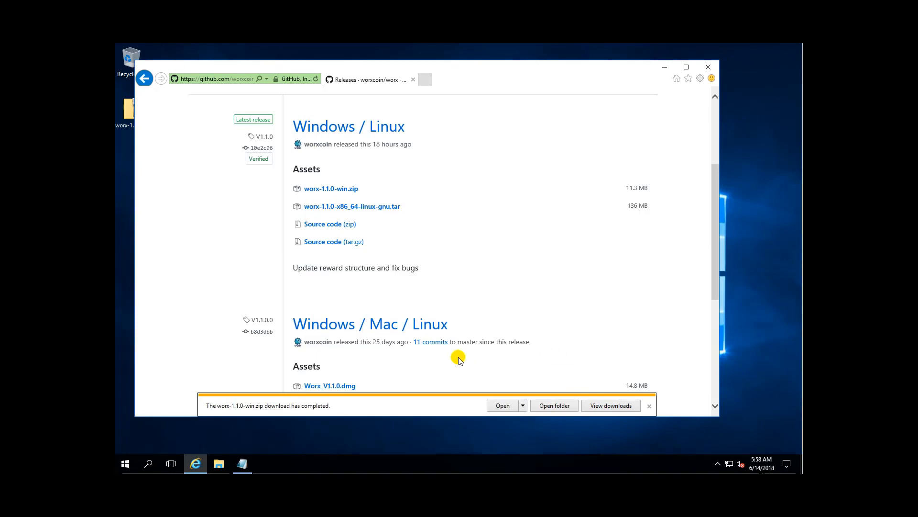
pyautogui.click(648, 405)
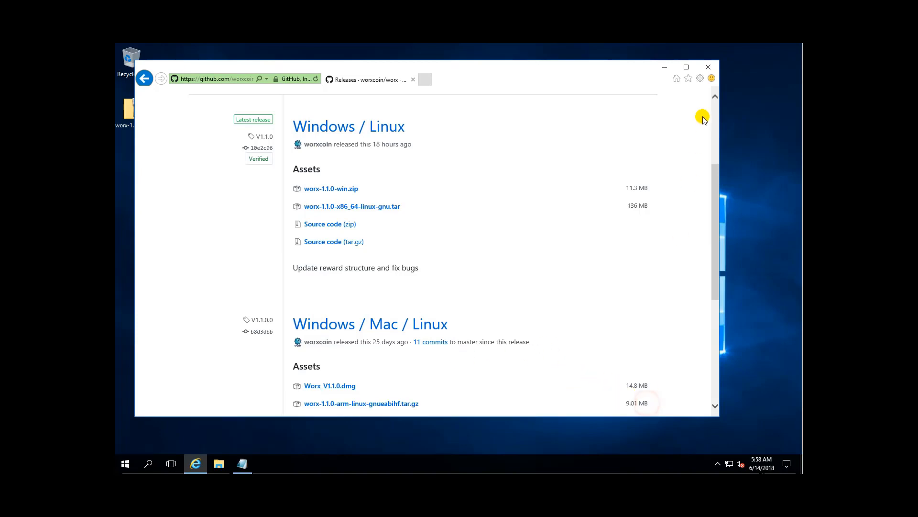
pyautogui.click(665, 67)
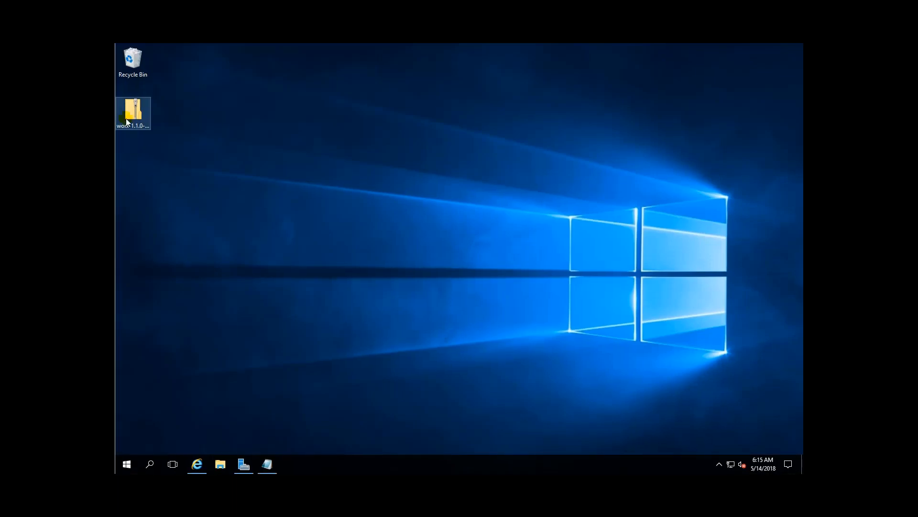
# - Start extracting the Worx zip archive on the desktop and choose C:\Program Files as the destination
pyautogui.rightClick(140, 117)
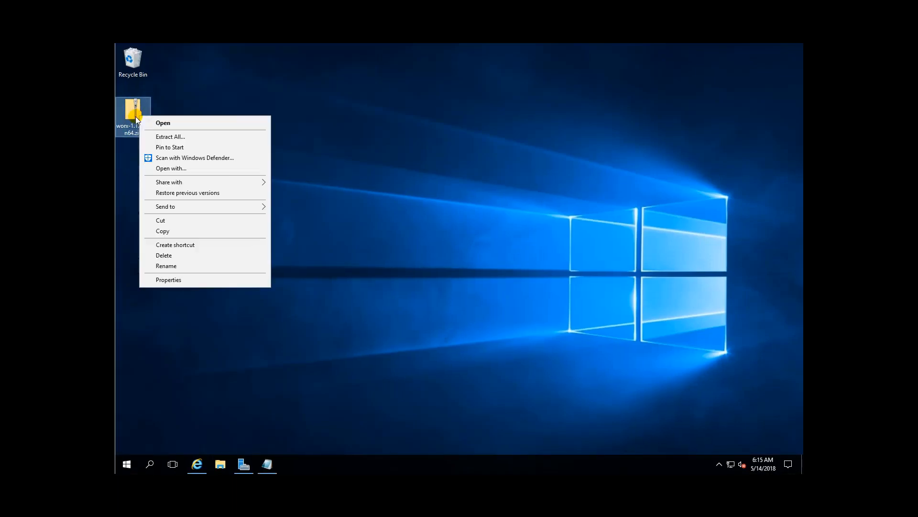
pyautogui.click(167, 137)
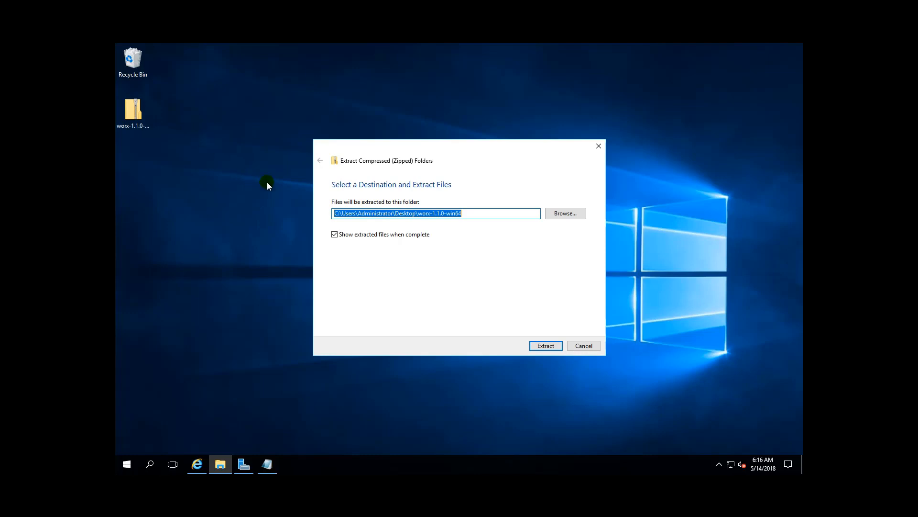
pyautogui.click(565, 213)
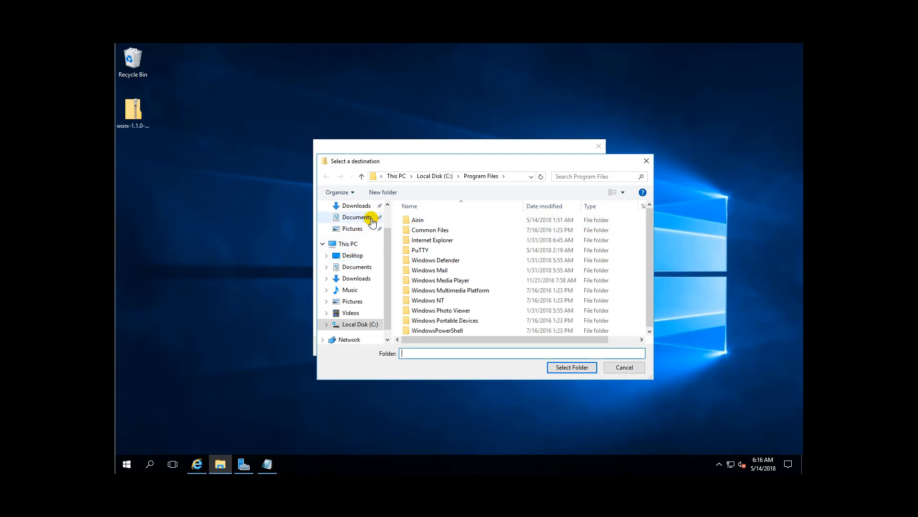
pyautogui.click(435, 176)
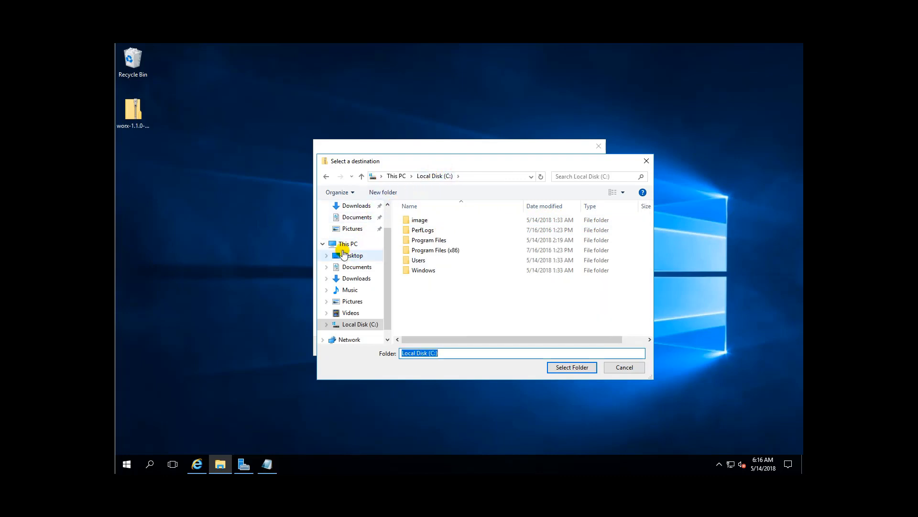
pyautogui.click(357, 324)
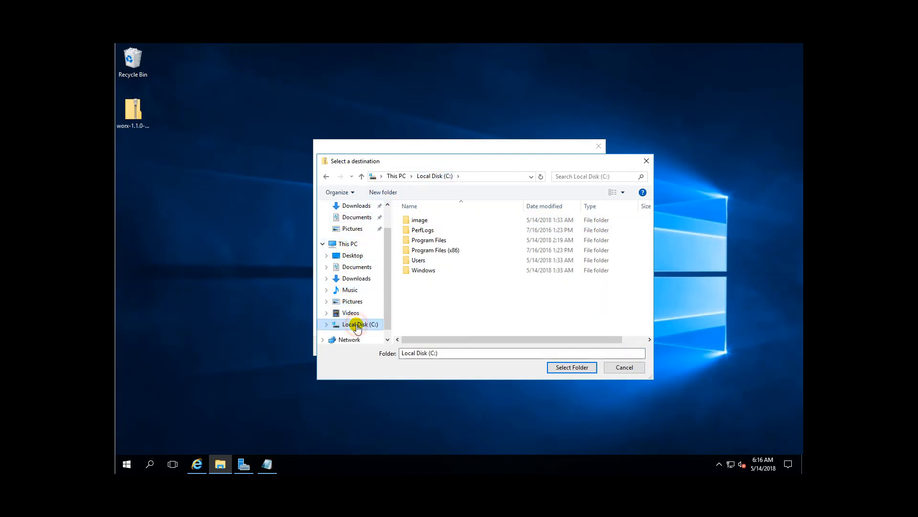
pyautogui.click(436, 241)
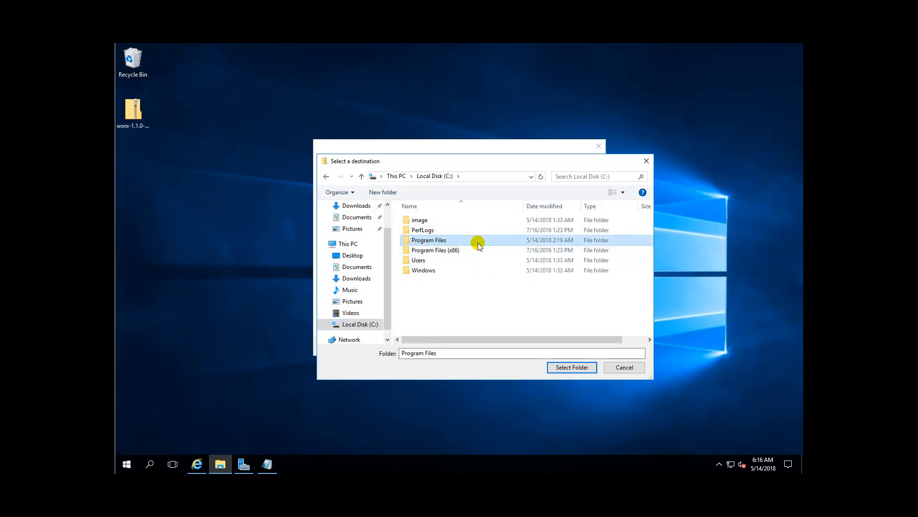
pyautogui.doubleClick(422, 240)
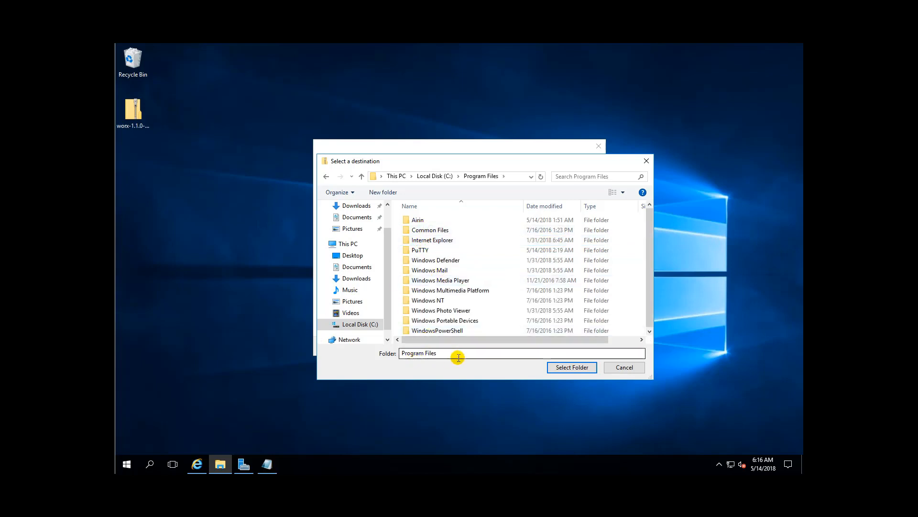
pyautogui.click(565, 366)
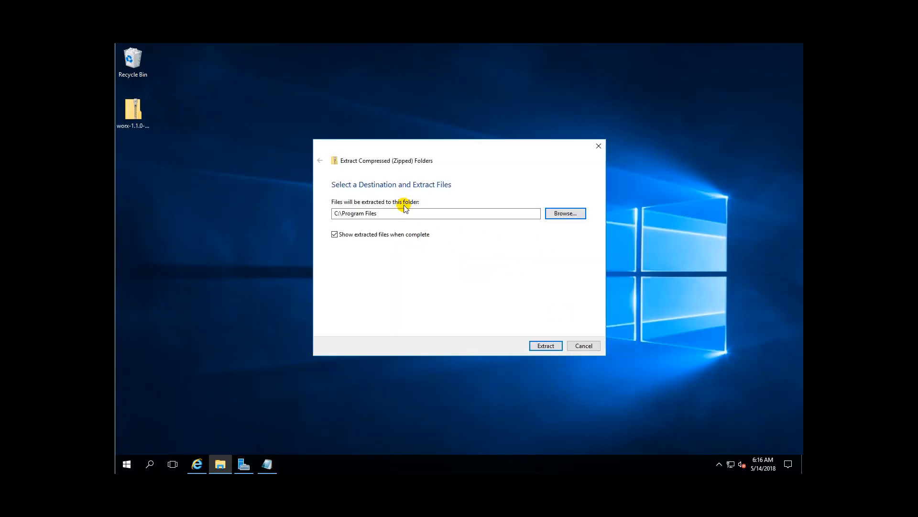
# - Extend the extraction path to C:\Program Files\Worx and extract the files
pyautogui.click(403, 213)
pyautogui.write('\\')
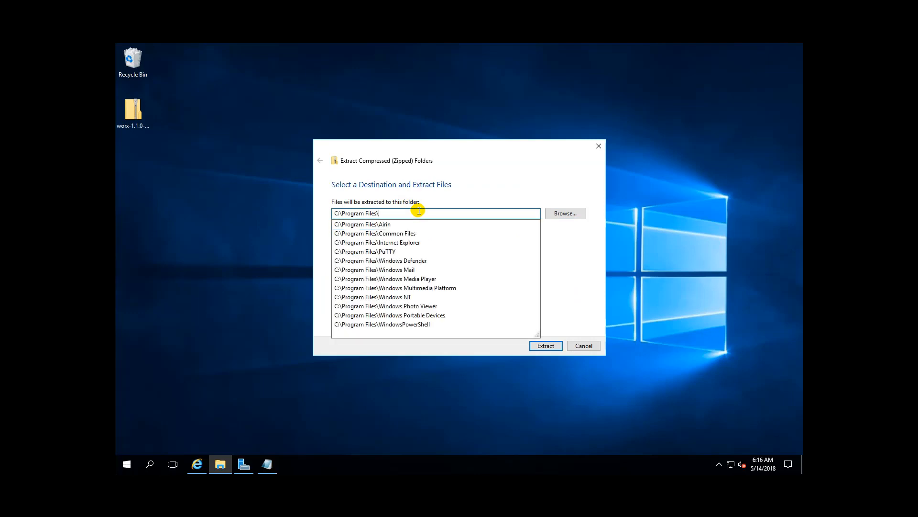
pyautogui.write('Worx')
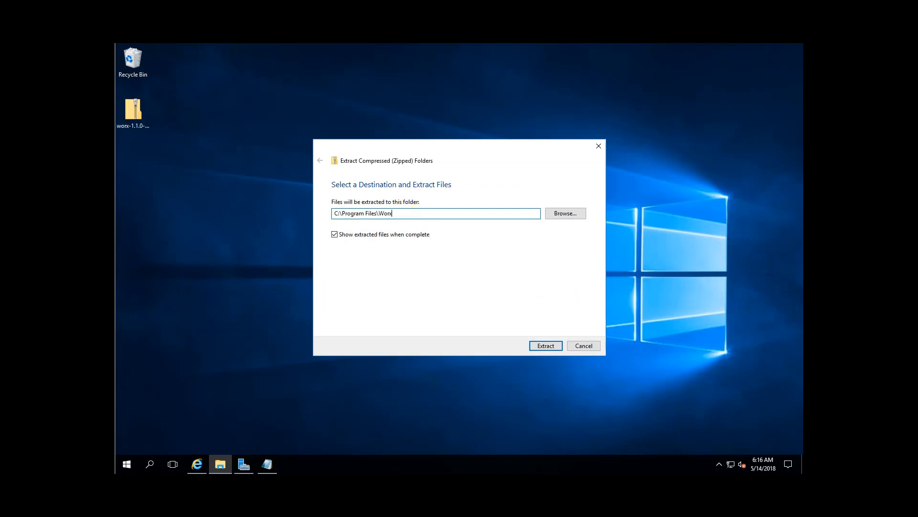
pyautogui.click(543, 346)
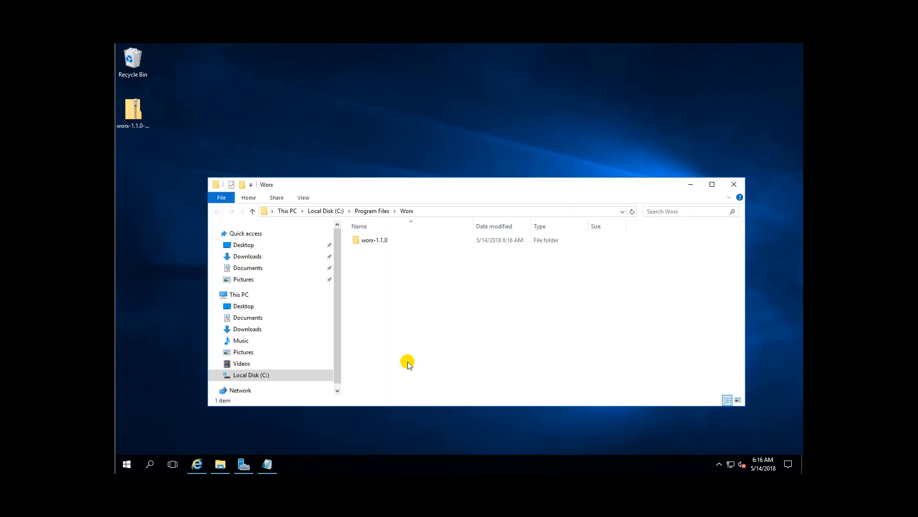
# - Go into the bin folder of worx-1.1.0 and create a desktop shortcut for worx-qt.exe
pyautogui.doubleClick(371, 245)
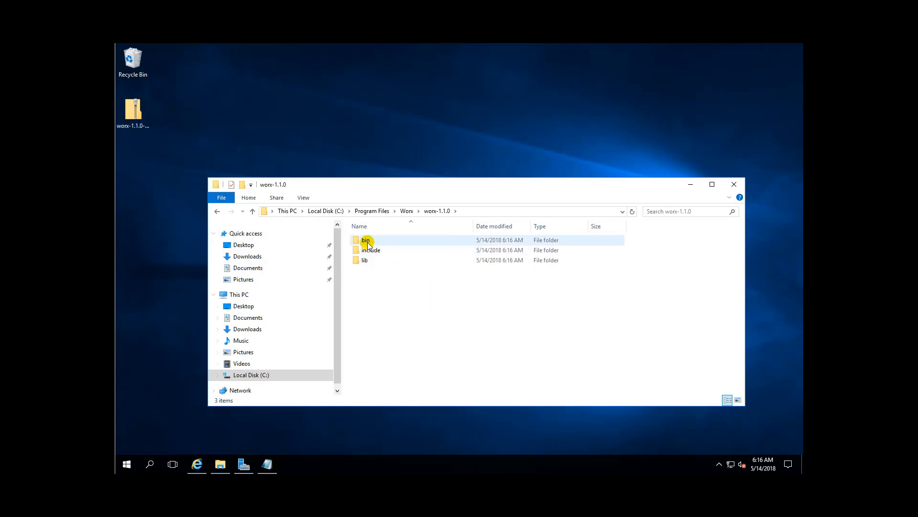
pyautogui.doubleClick(366, 241)
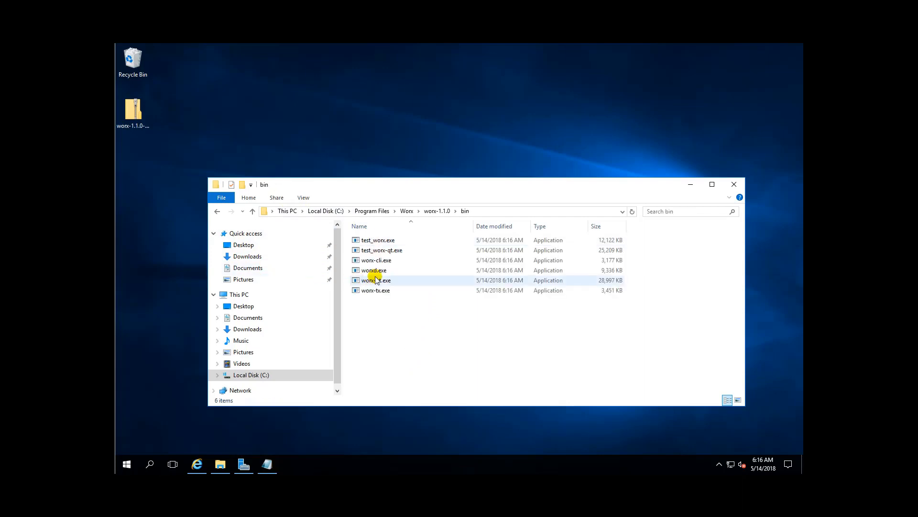
pyautogui.click(385, 284)
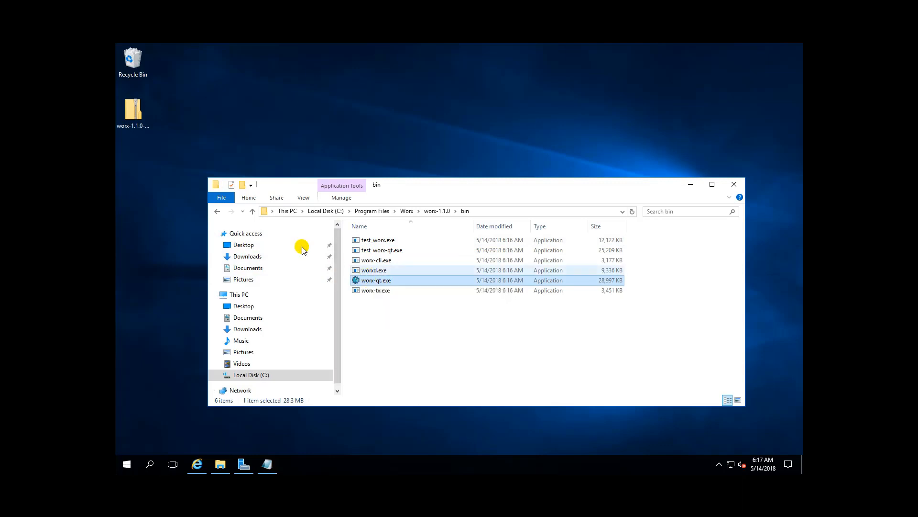
pyautogui.rightClick(370, 282)
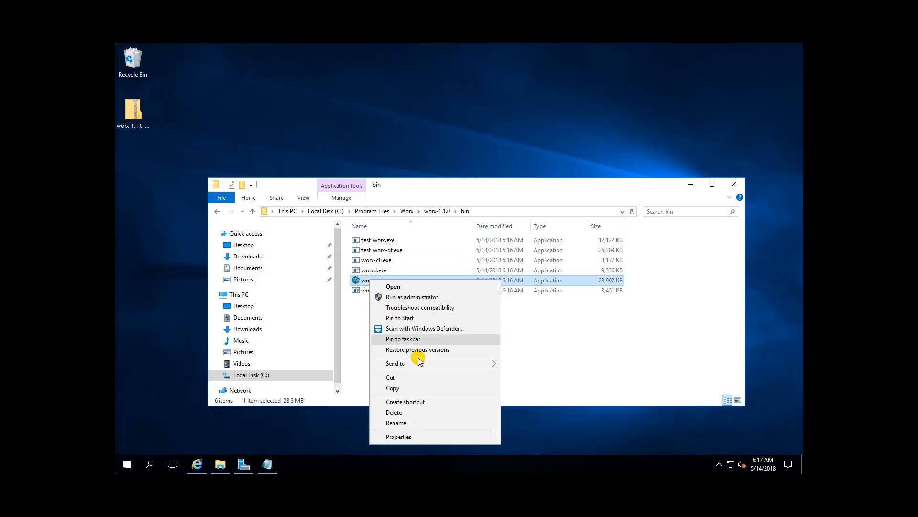
pyautogui.click(437, 368)
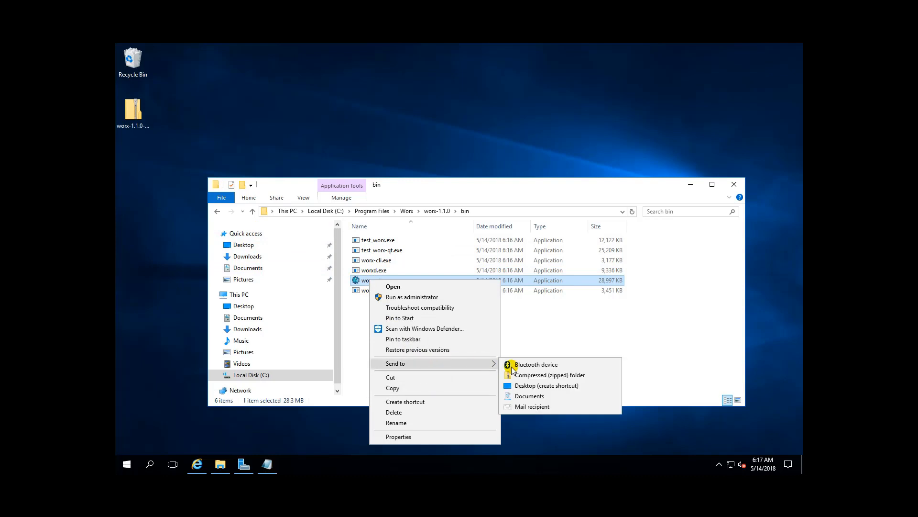
pyautogui.click(549, 386)
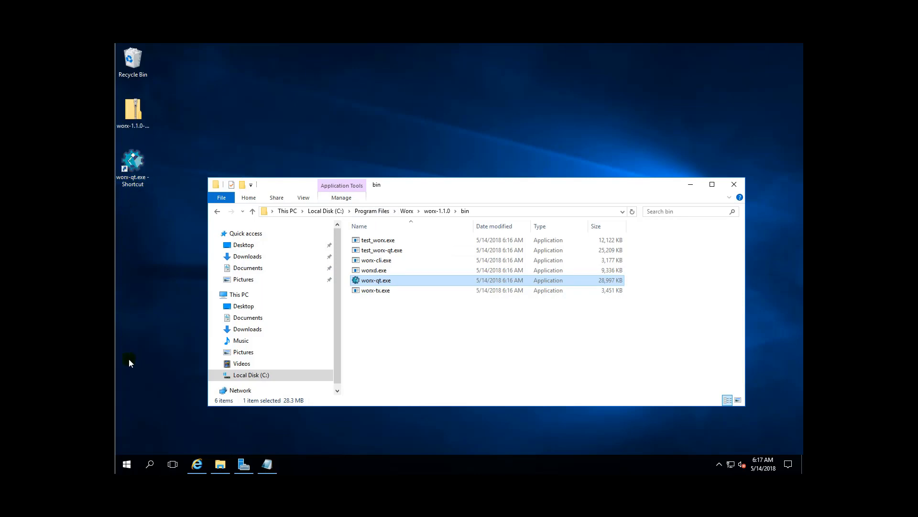
pyautogui.click(127, 463)
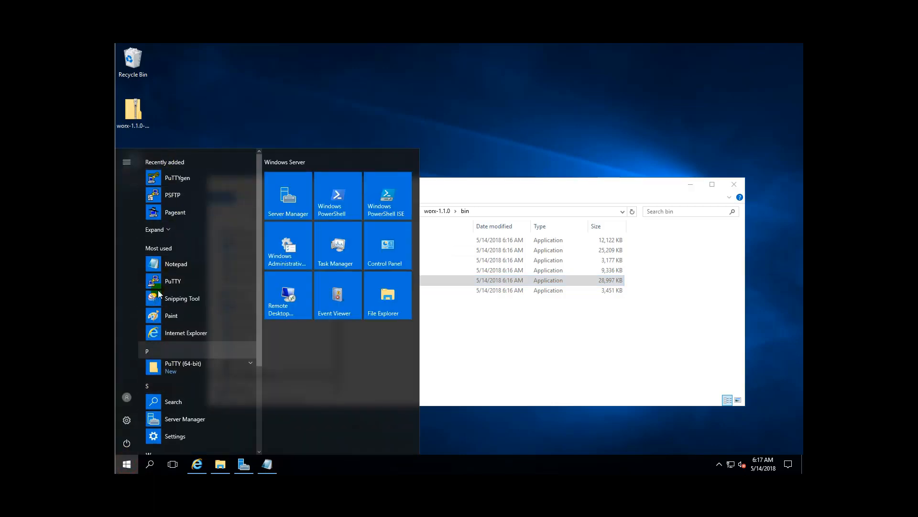
pyautogui.click(216, 97)
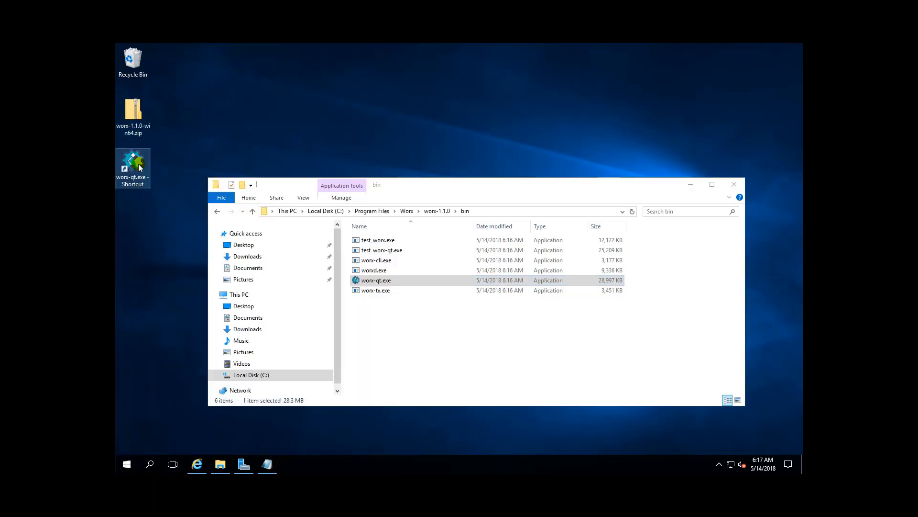
# - Unblock worx-qt.exe in its file properties and apply the change
pyautogui.click(380, 281)
pyautogui.click(340, 274)
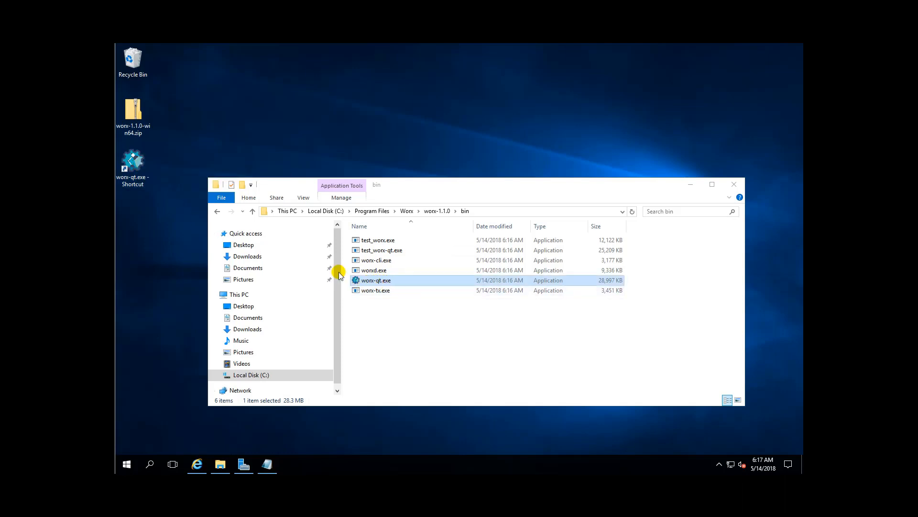
pyautogui.rightClick(380, 282)
pyautogui.click(420, 441)
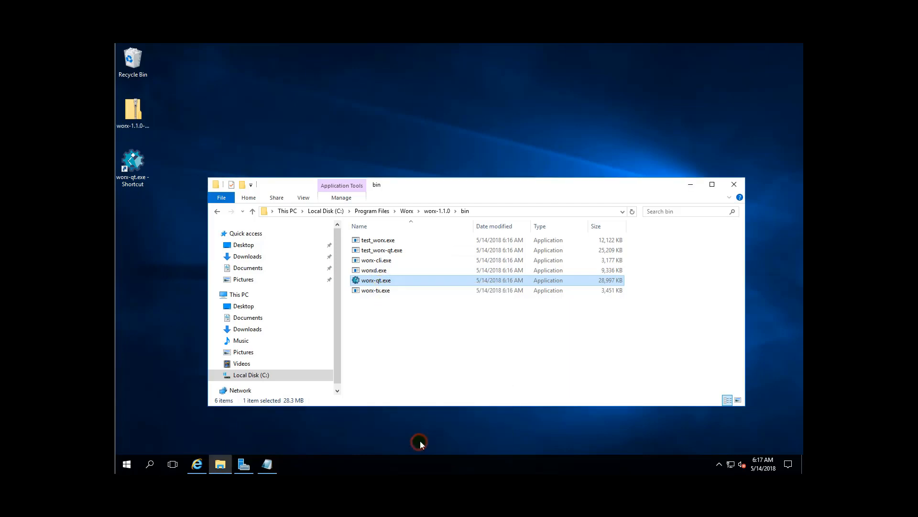
pyautogui.click(512, 403)
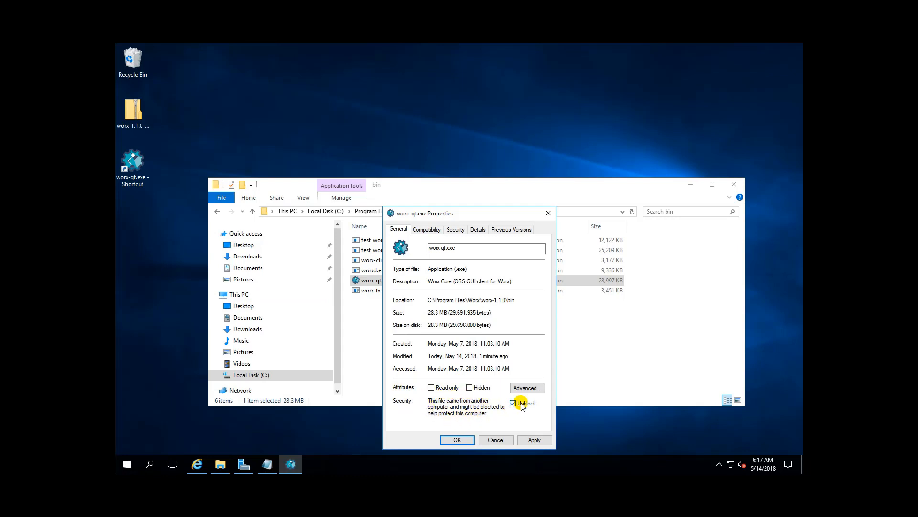
pyautogui.click(461, 439)
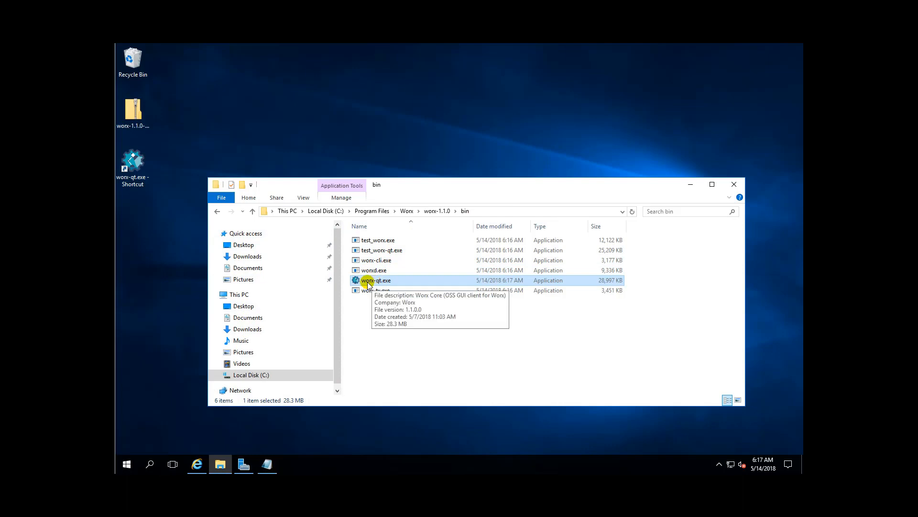
# - Close the bin folder and launch the Worx wallet from its desktop shortcut, accepting the default data directory
pyautogui.click(734, 184)
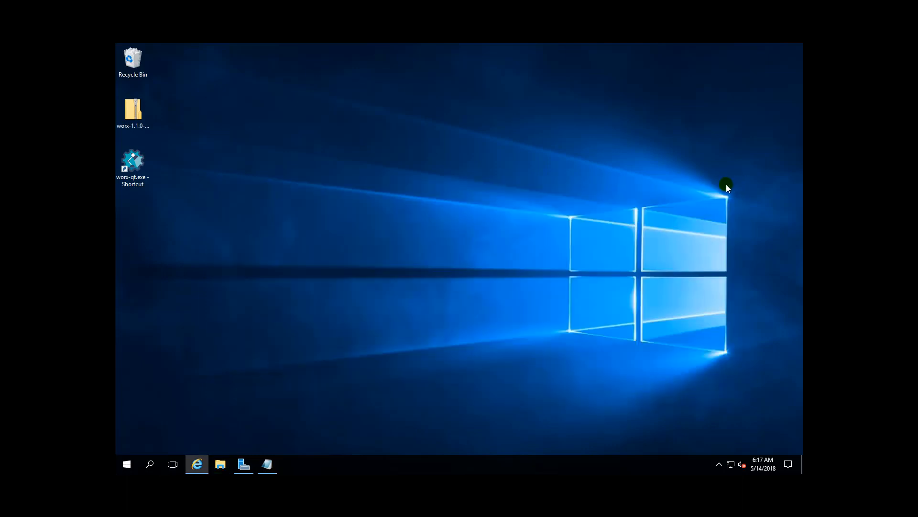
pyautogui.doubleClick(134, 164)
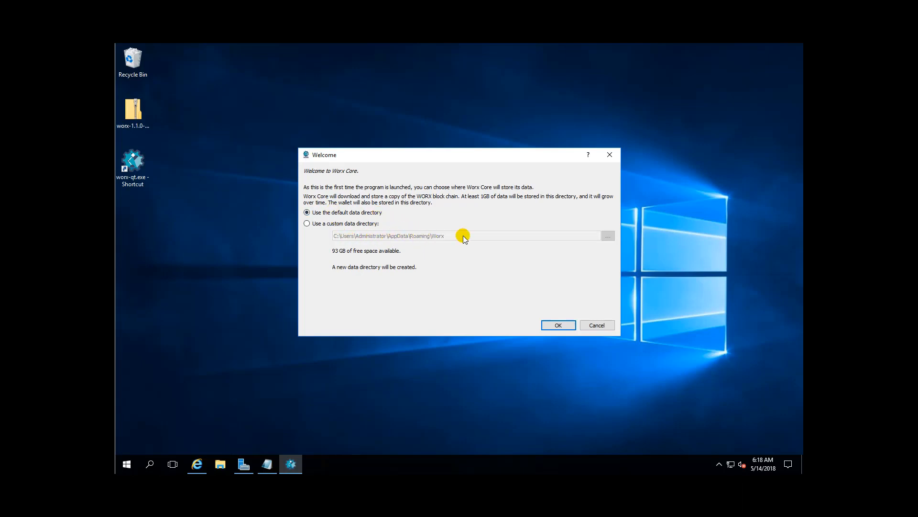
pyautogui.click(560, 326)
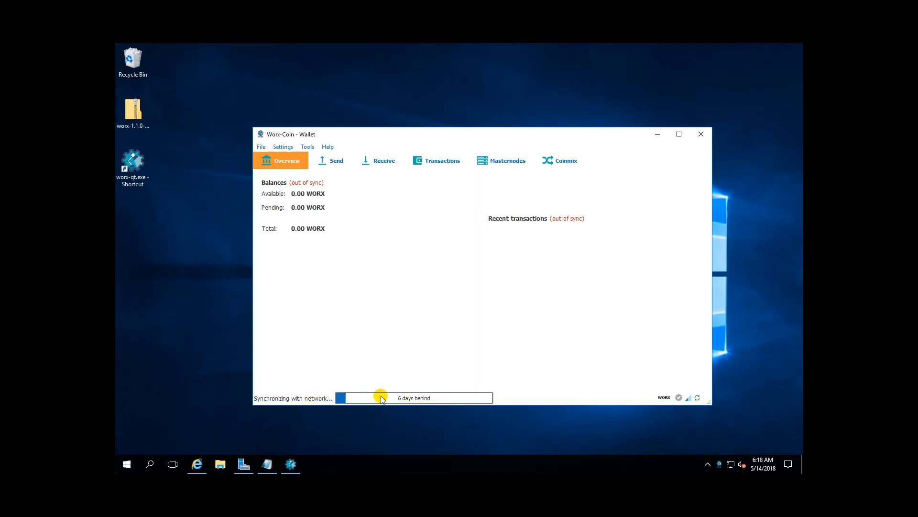
# - Check the wallet's synchronization progress, connections and current block count in the tools information, then close it
pyautogui.moveTo(368, 400)
pyautogui.click(307, 149)
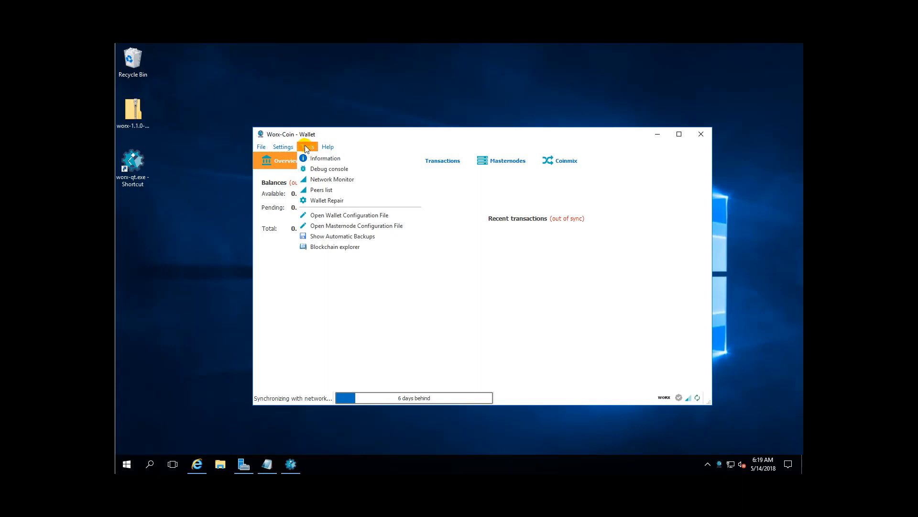
pyautogui.click(323, 168)
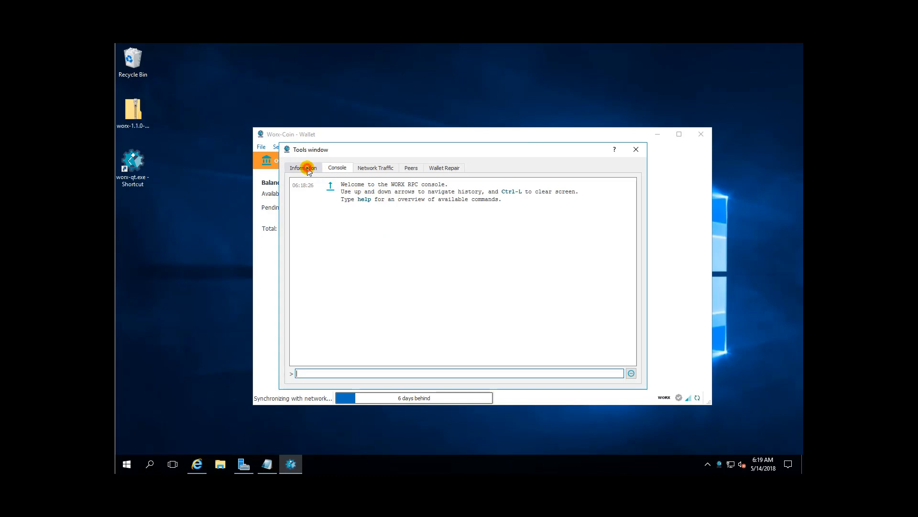
pyautogui.click(309, 170)
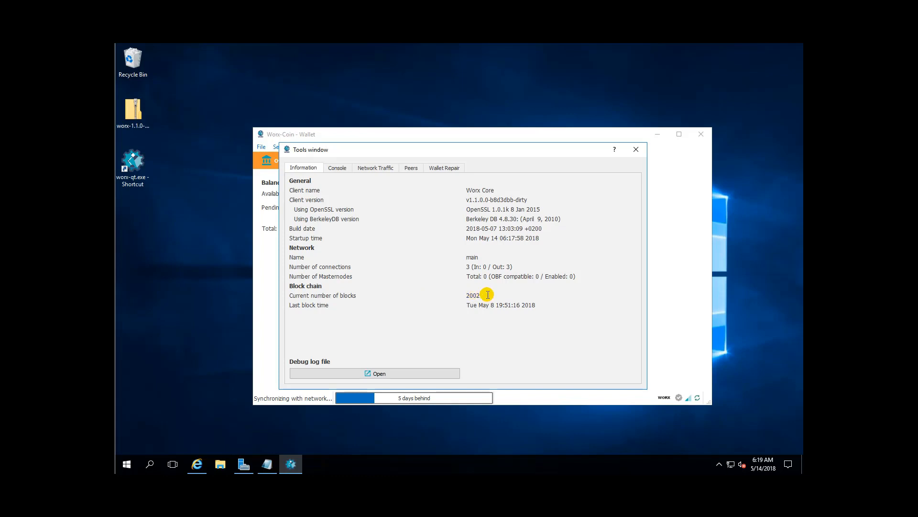
pyautogui.click(636, 150)
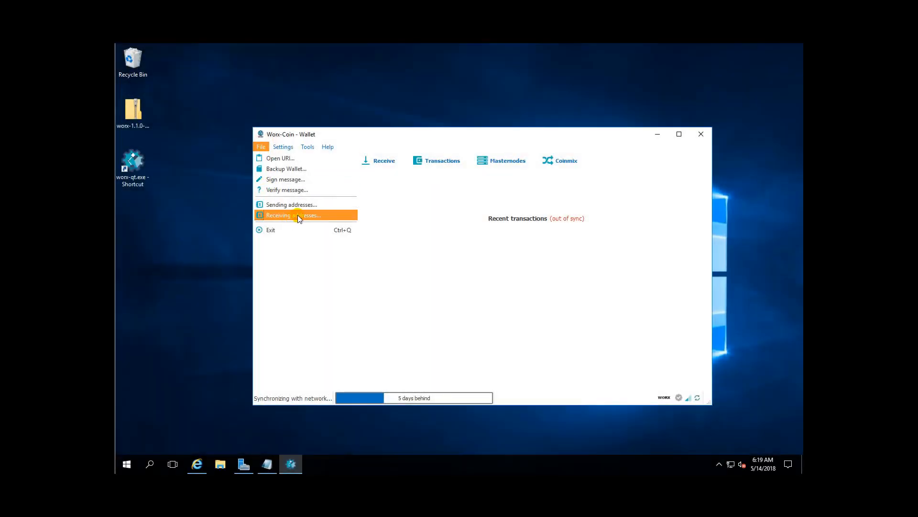
# - Show the wallet's receiving addresses and label the existing unlabelled address FromExchange
pyautogui.click(298, 214)
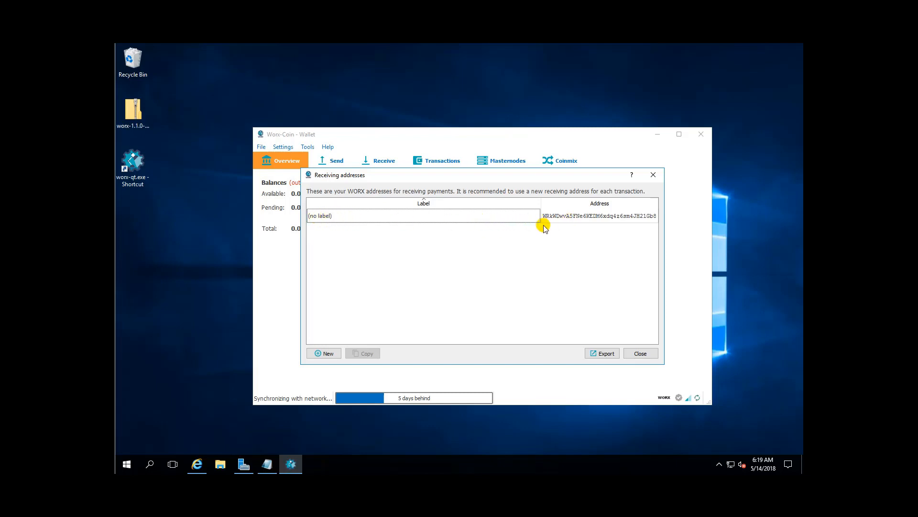
pyautogui.rightClick(368, 218)
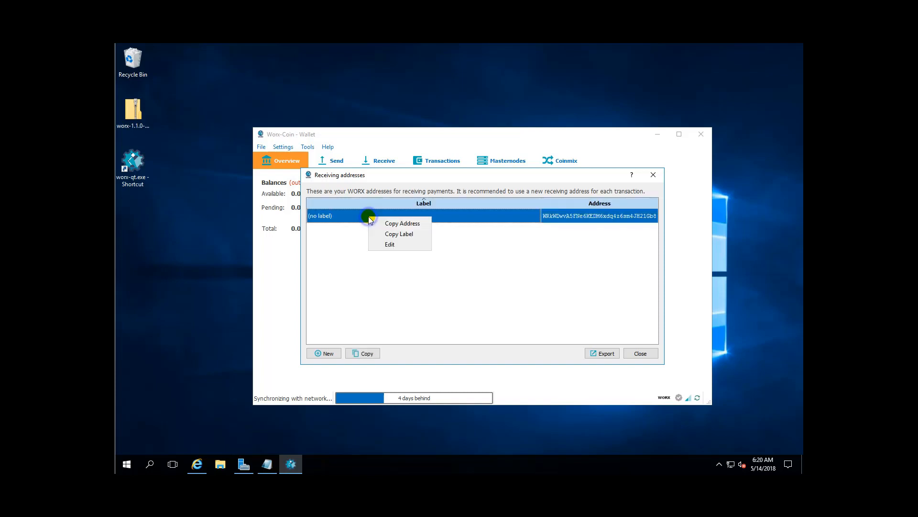
pyautogui.click(399, 242)
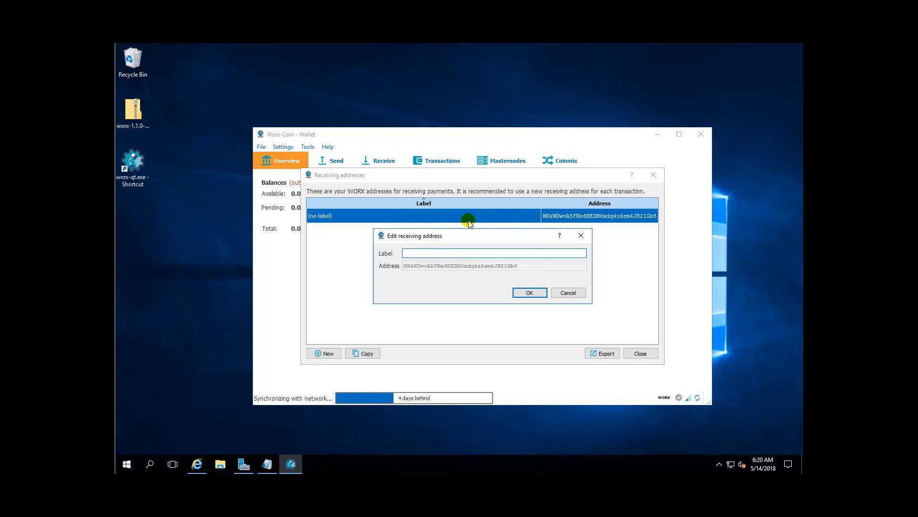
pyautogui.click(438, 253)
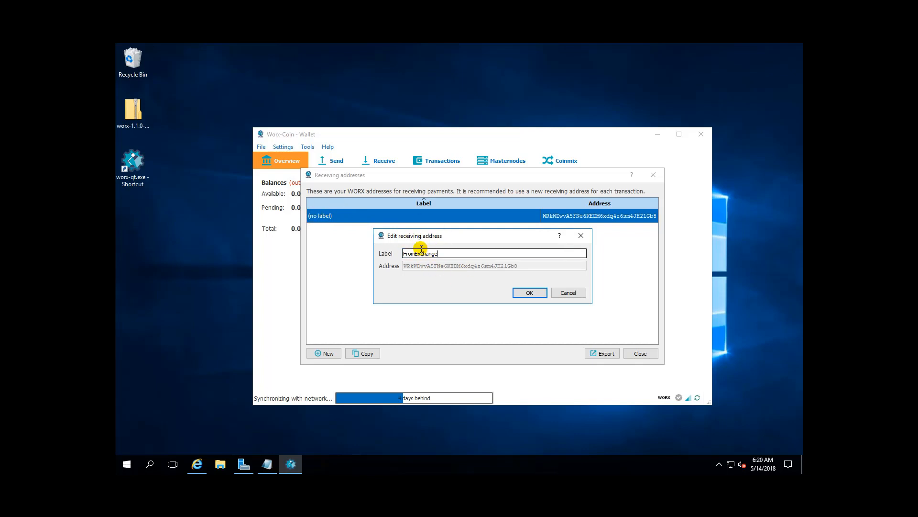
pyautogui.click(527, 293)
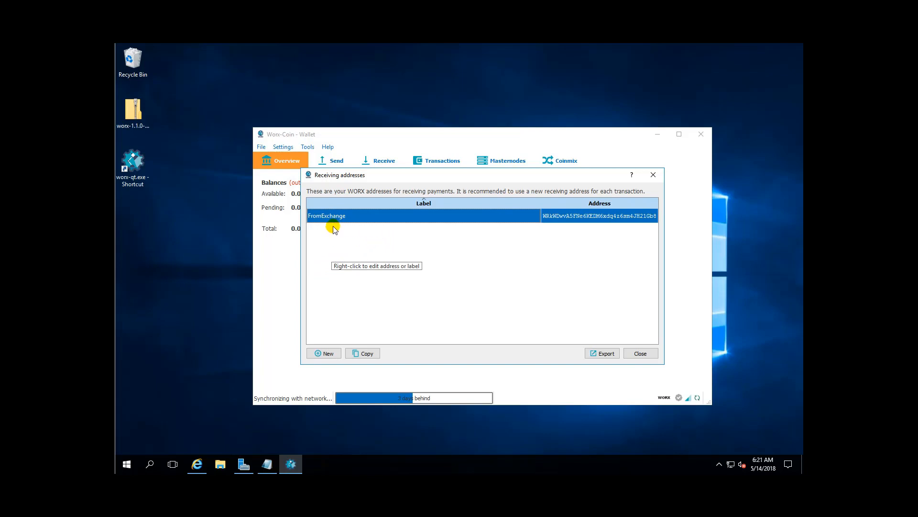
# - Create a new receiving address with the label MN1
pyautogui.click(320, 355)
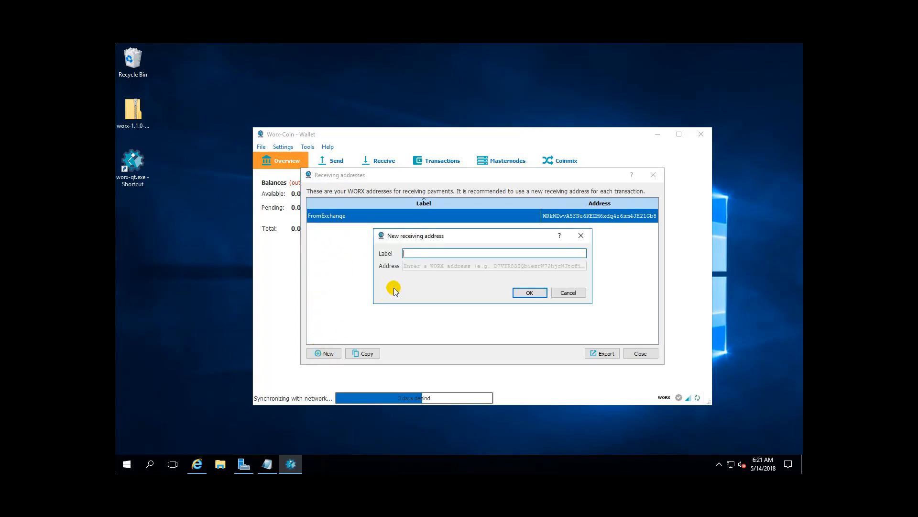
pyautogui.click(410, 254)
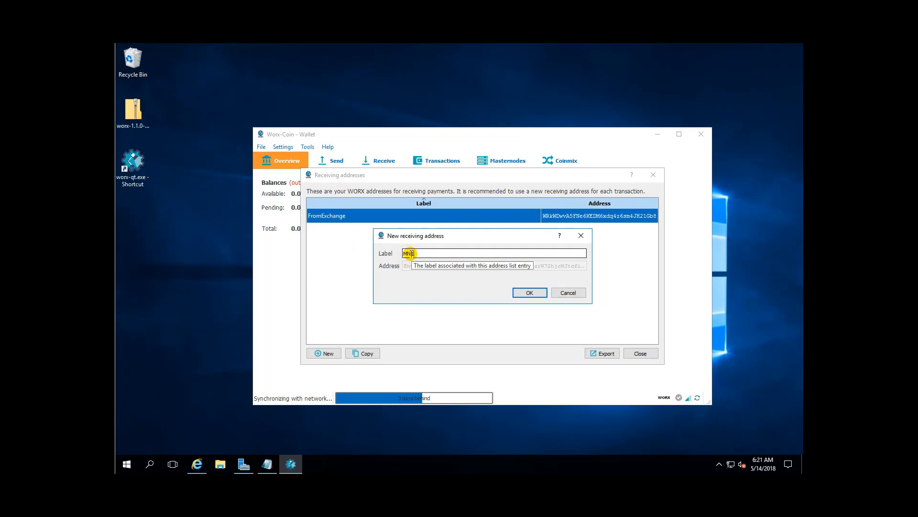
pyautogui.write('MN1')
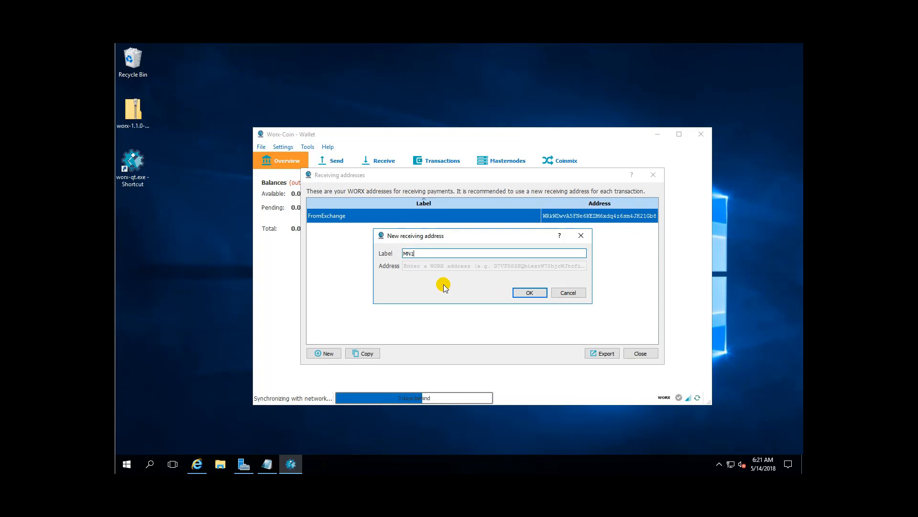
pyautogui.click(520, 292)
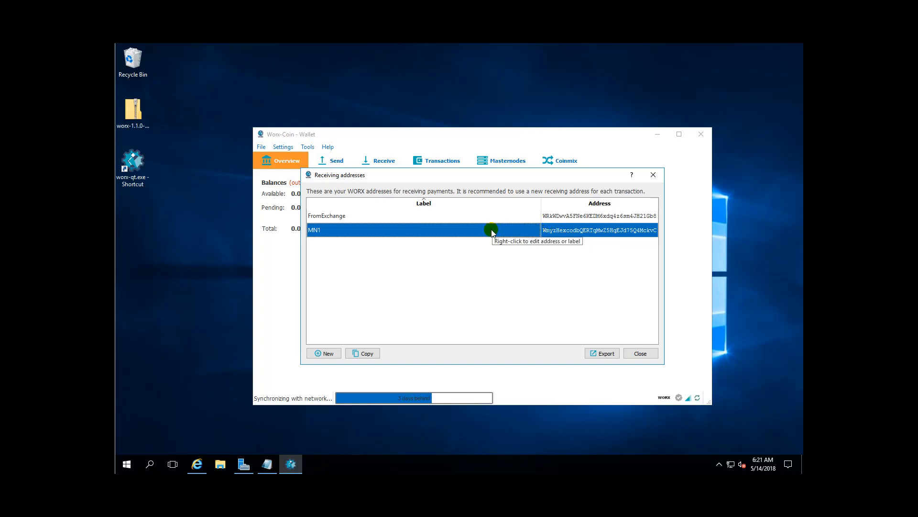
# - Compare the FromExchange and MN1 entries in the receiving addresses list, then close the list
pyautogui.click(331, 215)
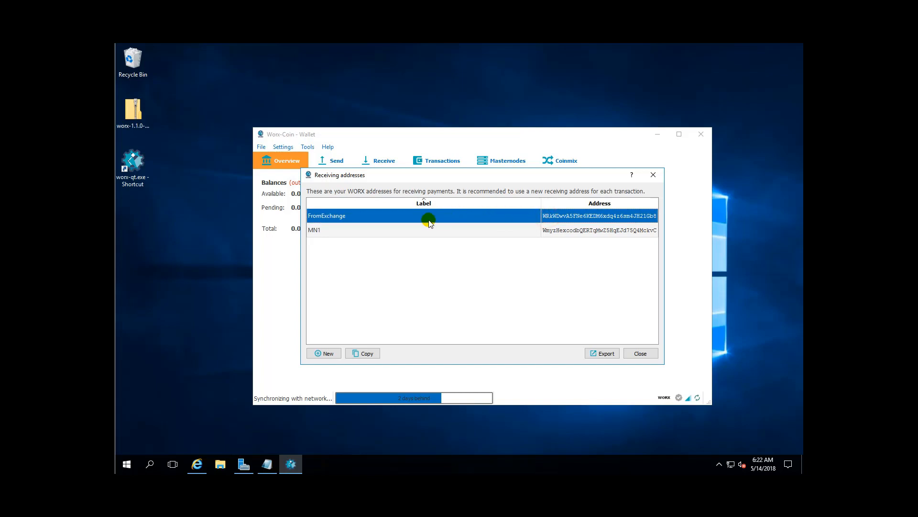
pyautogui.click(403, 230)
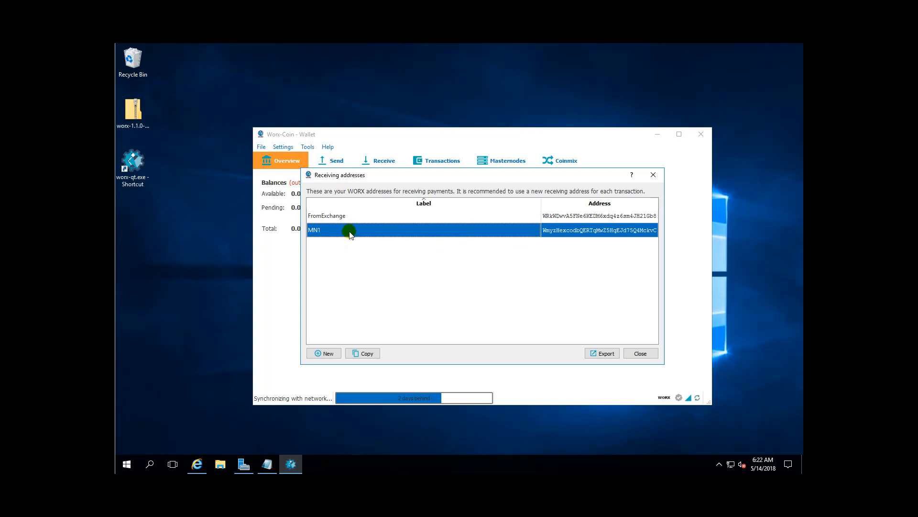
pyautogui.click(352, 218)
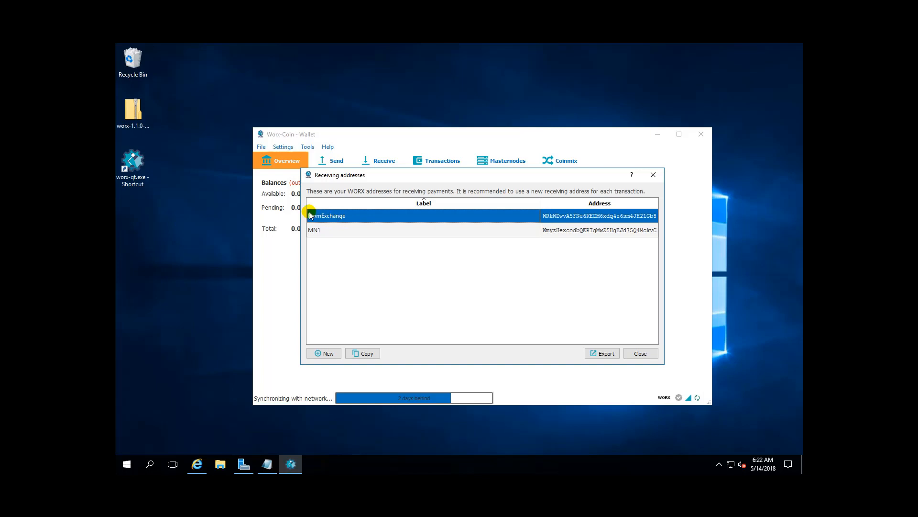
pyautogui.click(336, 215)
pyautogui.click(360, 231)
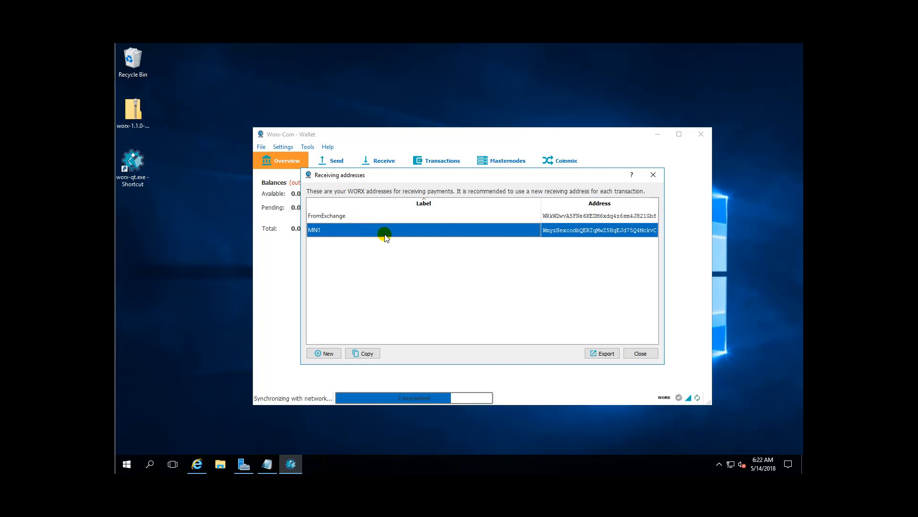
pyautogui.click(448, 214)
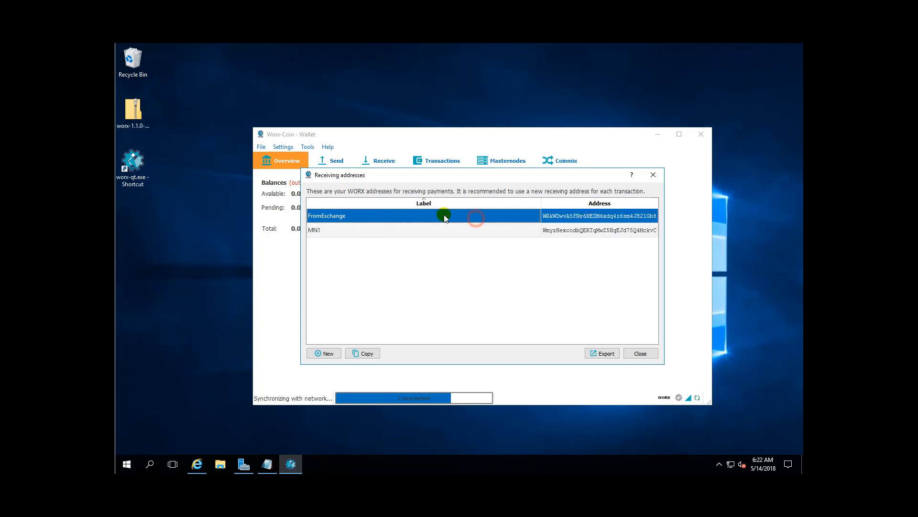
pyautogui.click(365, 234)
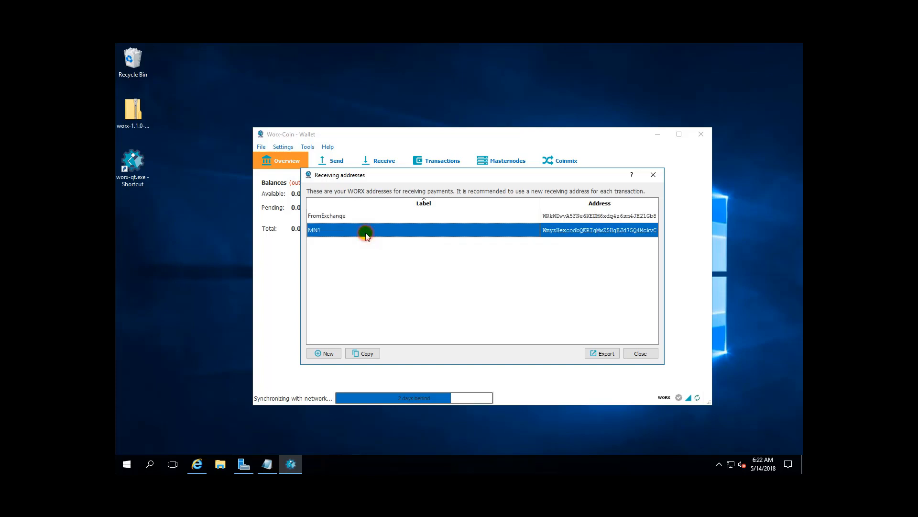
pyautogui.click(380, 218)
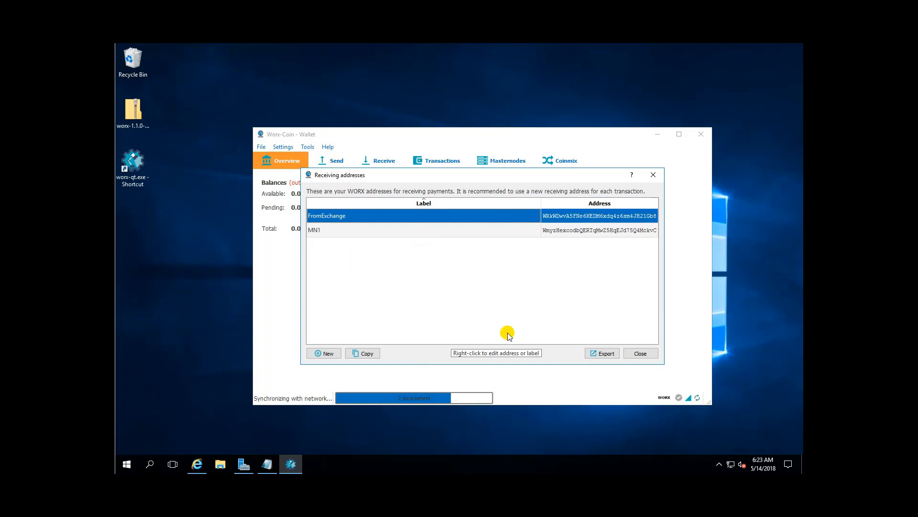
pyautogui.click(642, 353)
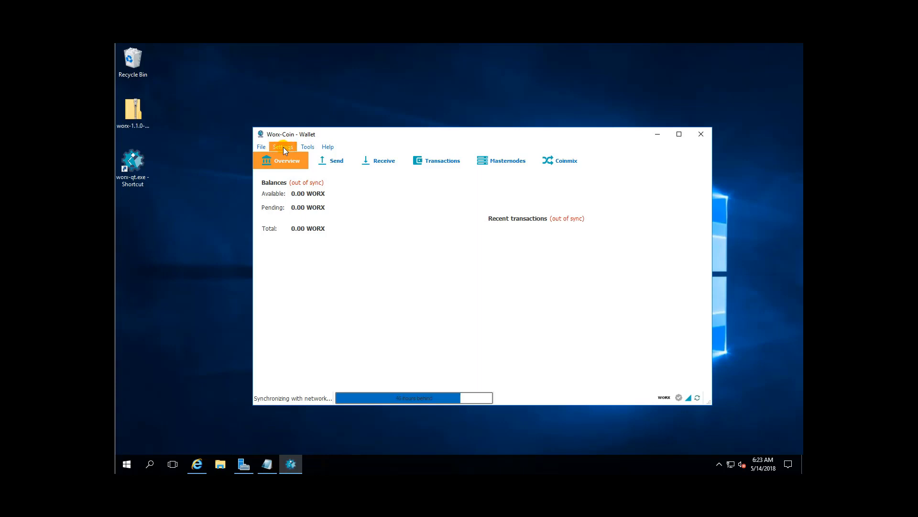
# - Start encrypting the wallet and enter the new wallet passphrase in both passphrase fields
pyautogui.click(285, 148)
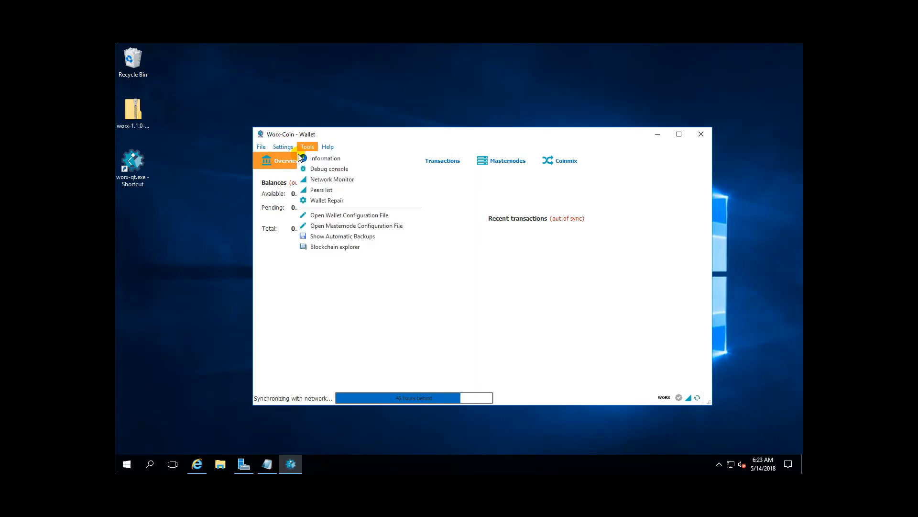
pyautogui.click(283, 158)
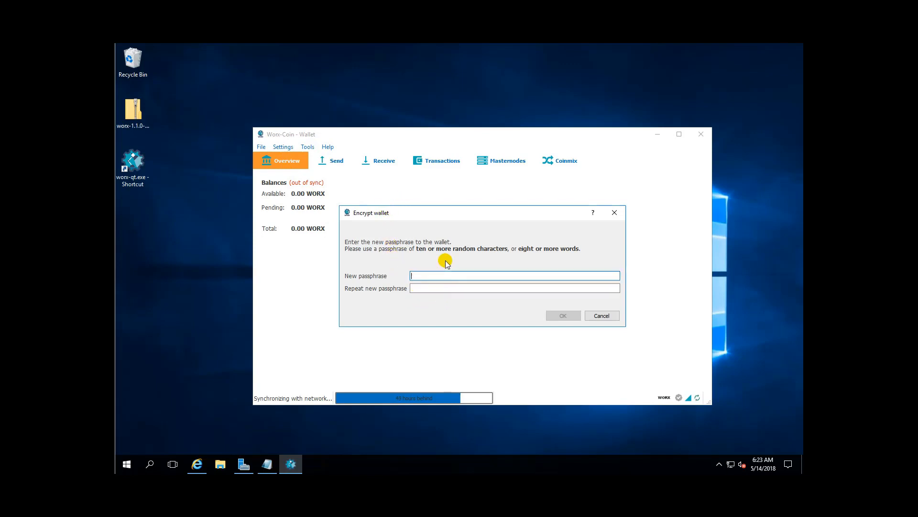
pyautogui.click(433, 288)
pyautogui.write('pas')
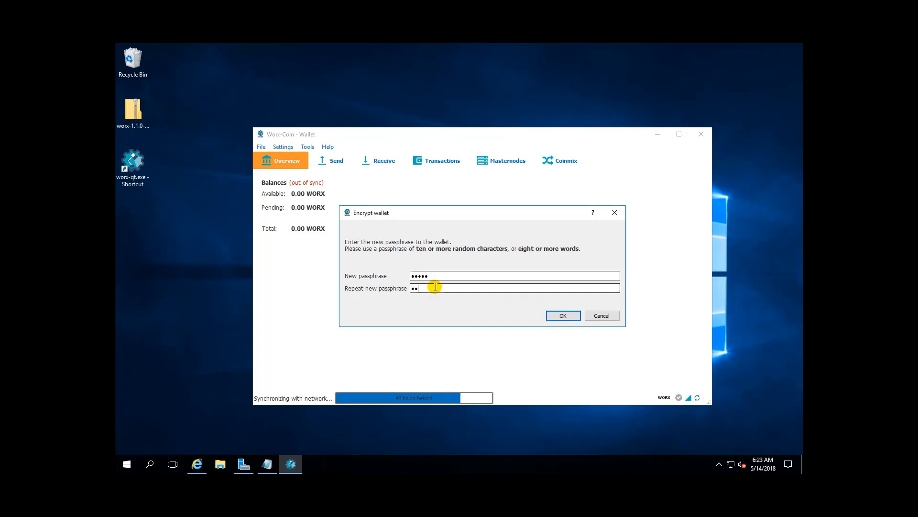
pyautogui.press('BackSpace')
pyautogui.press('BackSpace')
pyautogui.press('BackSpace')
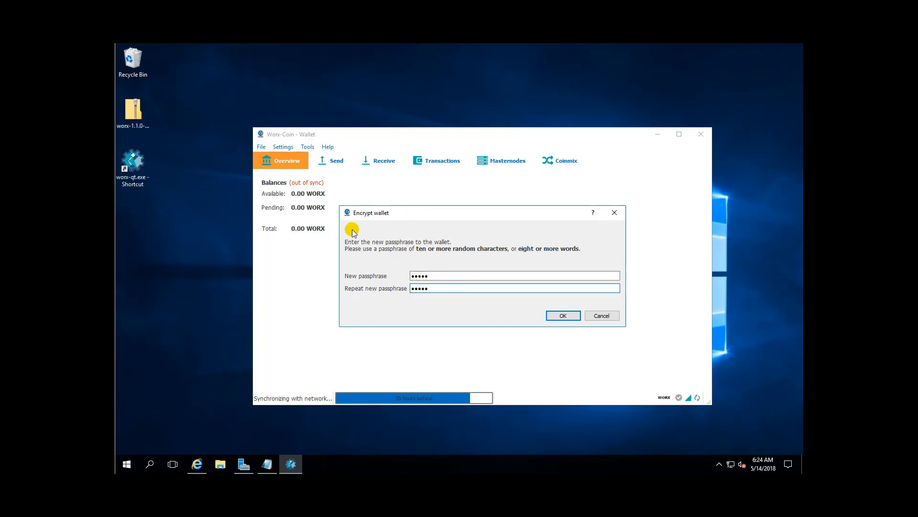
# - Submit the passphrase, confirm the wallet encryption and let the wallet close to finish the process
pyautogui.click(555, 315)
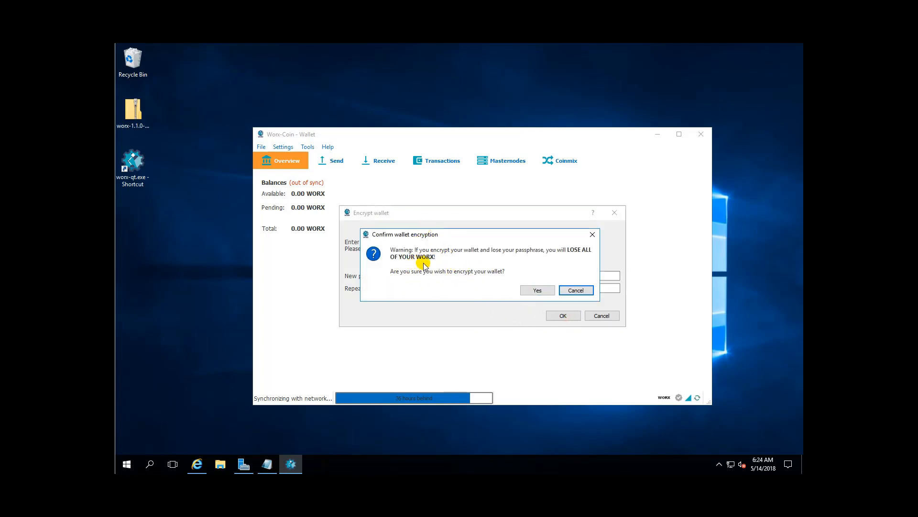
pyautogui.click(536, 290)
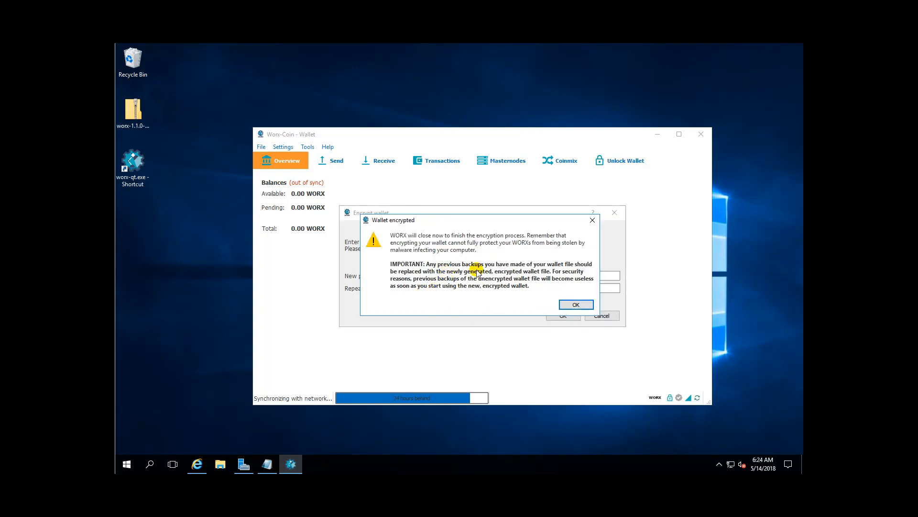
pyautogui.click(576, 305)
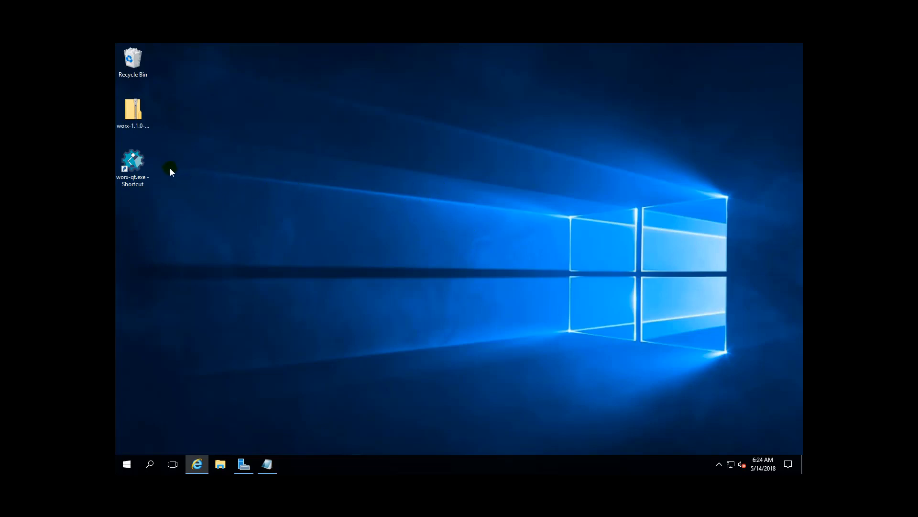
# - Relaunch the Worx wallet from its desktop shortcut and fully unlock it with the wallet passphrase
pyautogui.doubleClick(132, 162)
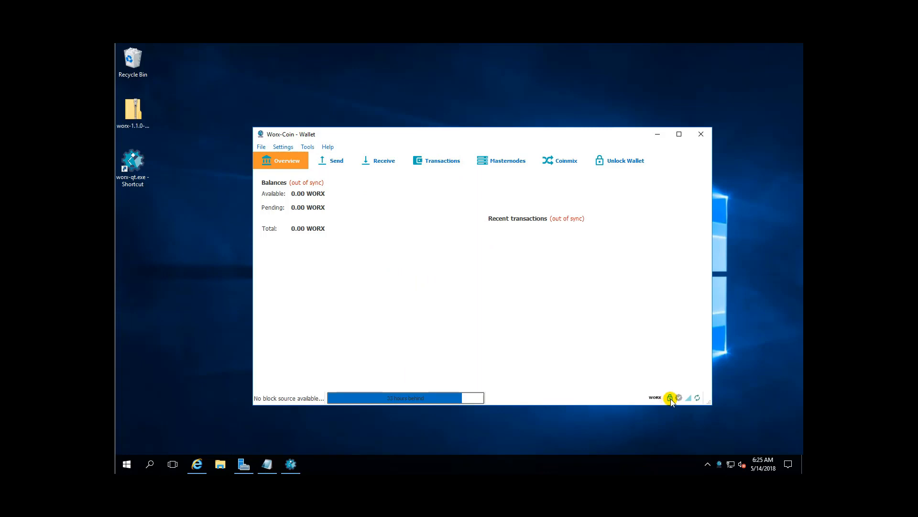
pyautogui.moveTo(670, 397)
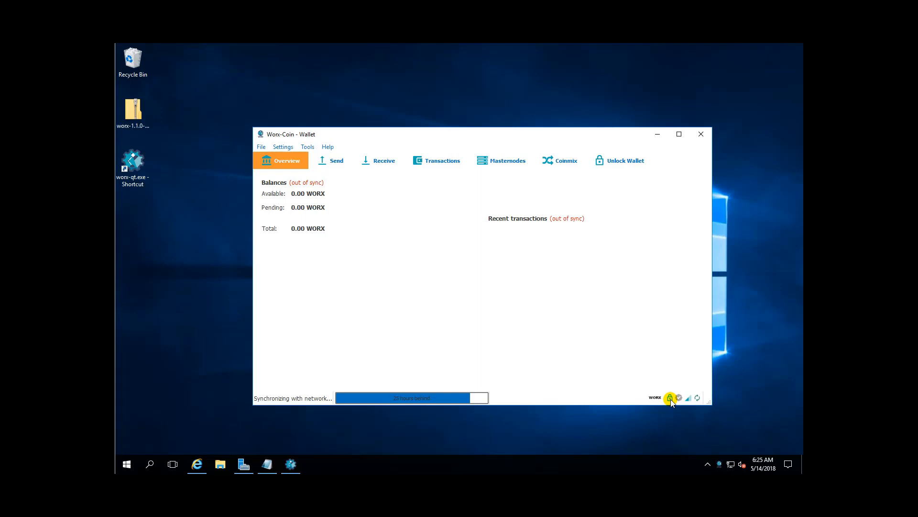
pyautogui.click(293, 146)
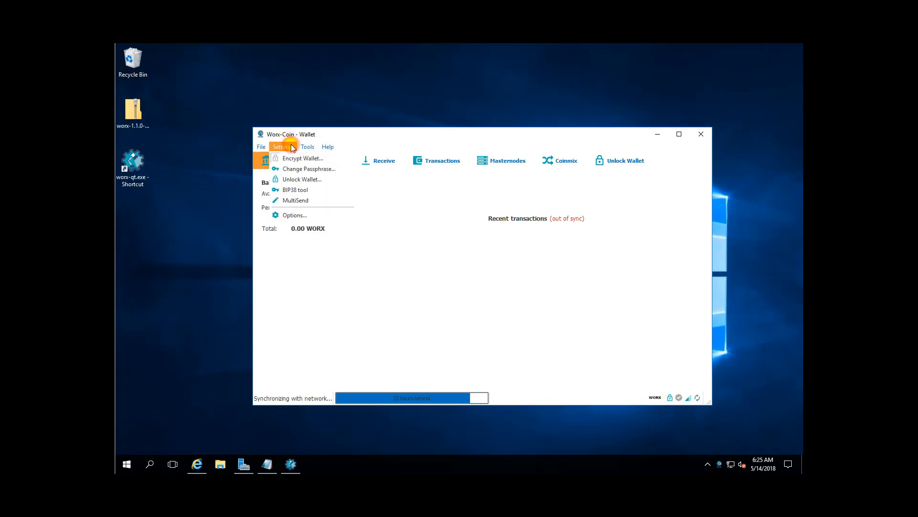
pyautogui.click(306, 180)
pyautogui.click(478, 272)
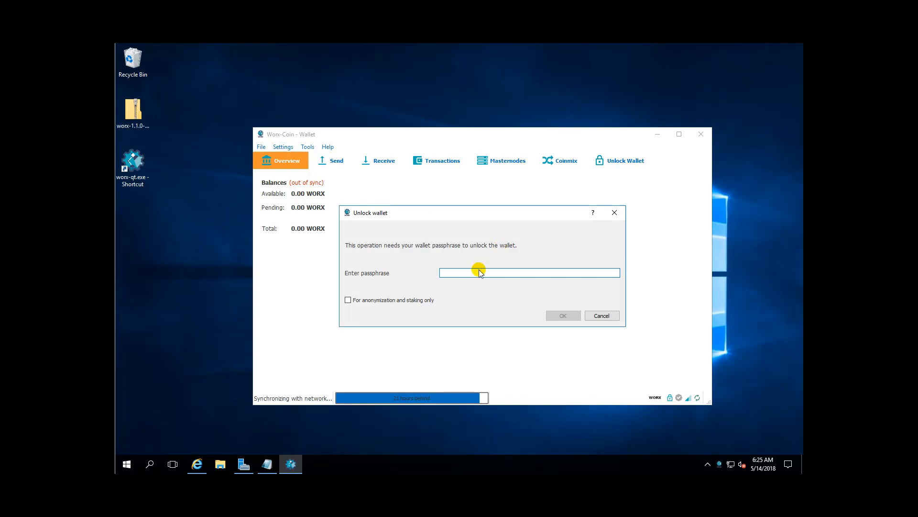
pyautogui.write('•••••')
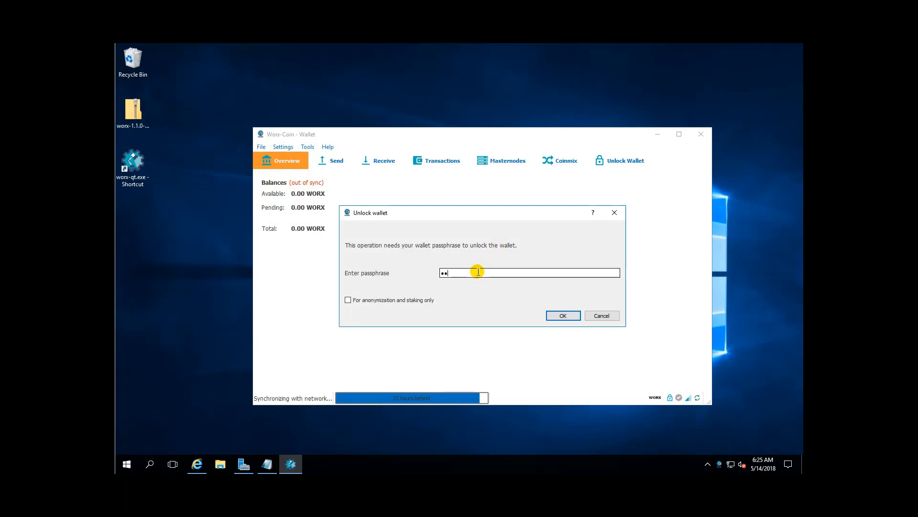
pyautogui.click(579, 315)
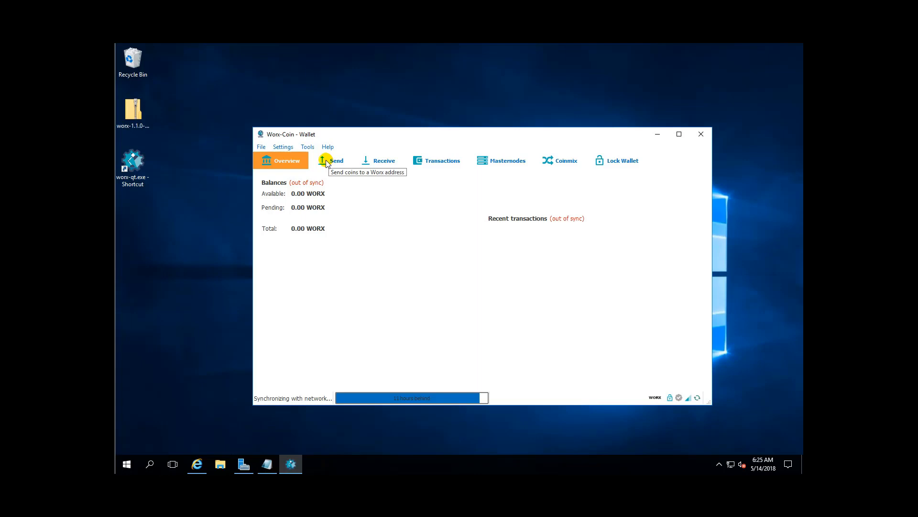
# - Lock the wallet again and unlock it for anonymization and staking only, entering the wallet passphrase
pyautogui.click(283, 149)
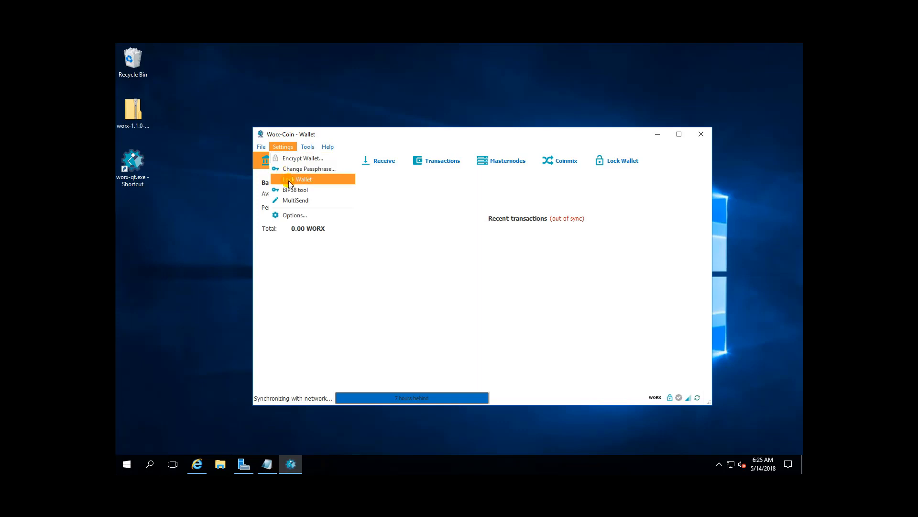
pyautogui.click(297, 180)
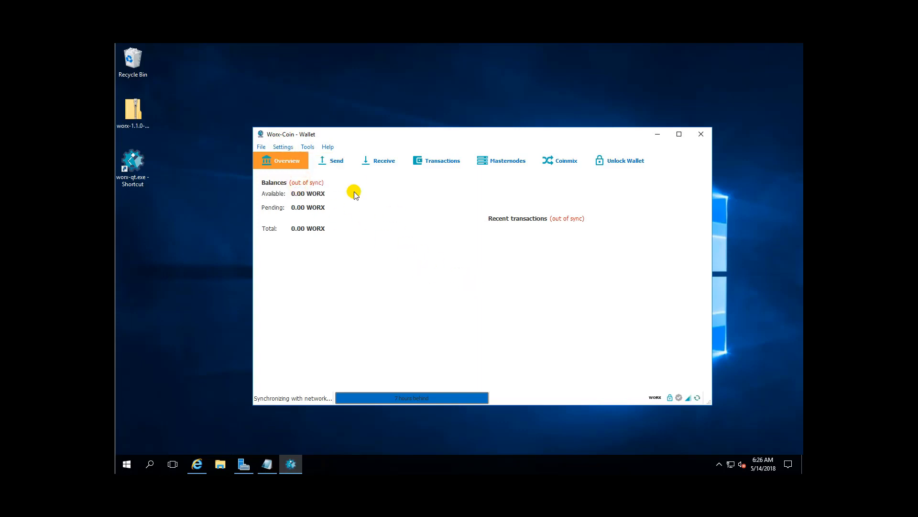
pyautogui.click(285, 146)
pyautogui.click(474, 279)
pyautogui.click(283, 148)
pyautogui.click(293, 180)
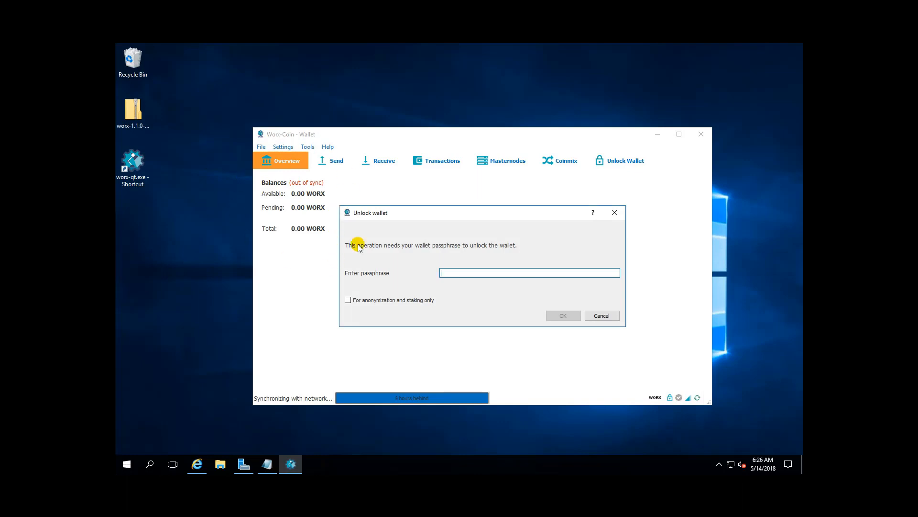
pyautogui.click(363, 305)
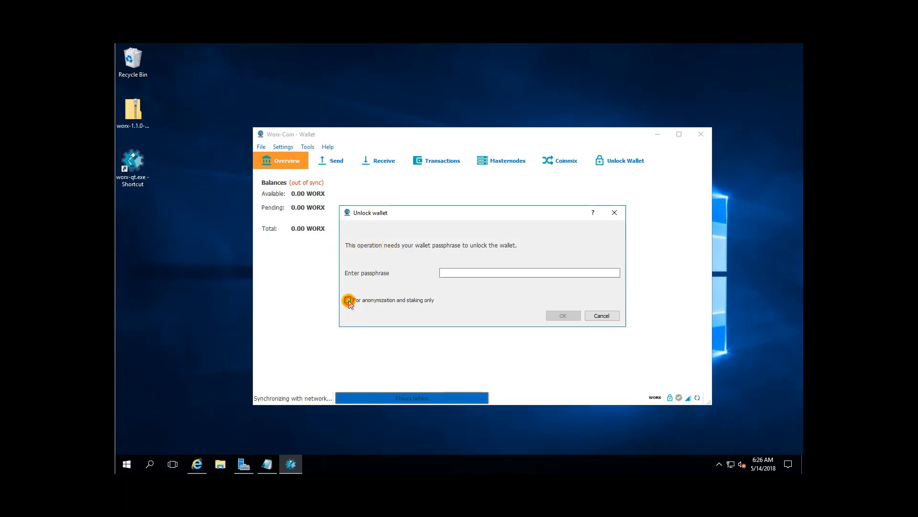
pyautogui.click(446, 271)
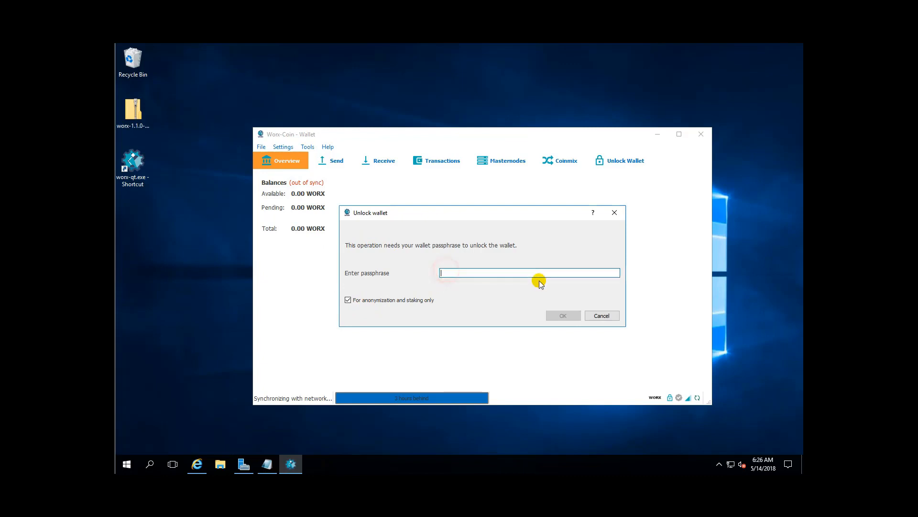
pyautogui.write('•••••')
pyautogui.click(554, 315)
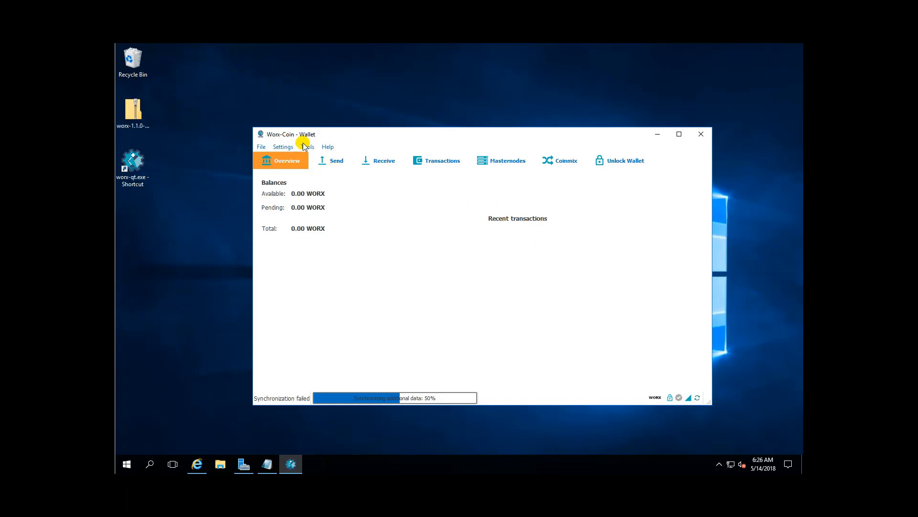
# - Back up the wallet to the Desktop as Worx_05-14-18 and select the backup file there
pyautogui.click(264, 147)
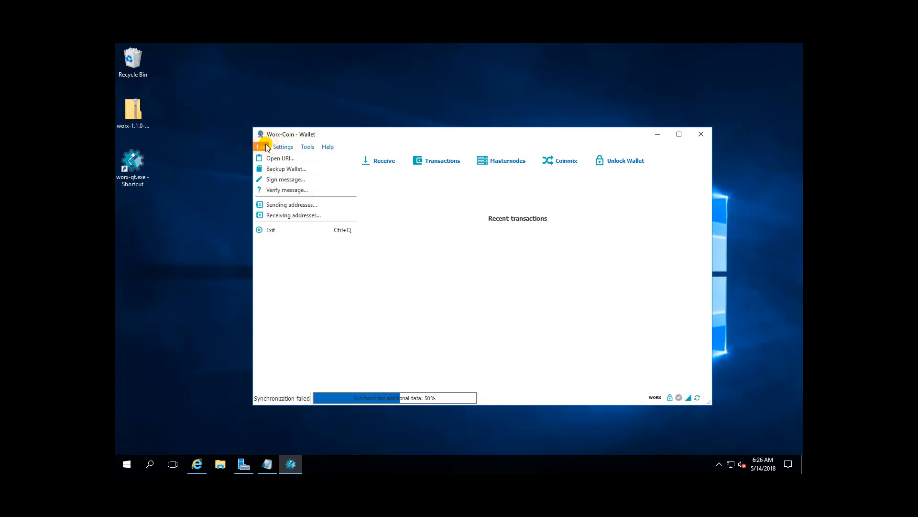
pyautogui.click(281, 172)
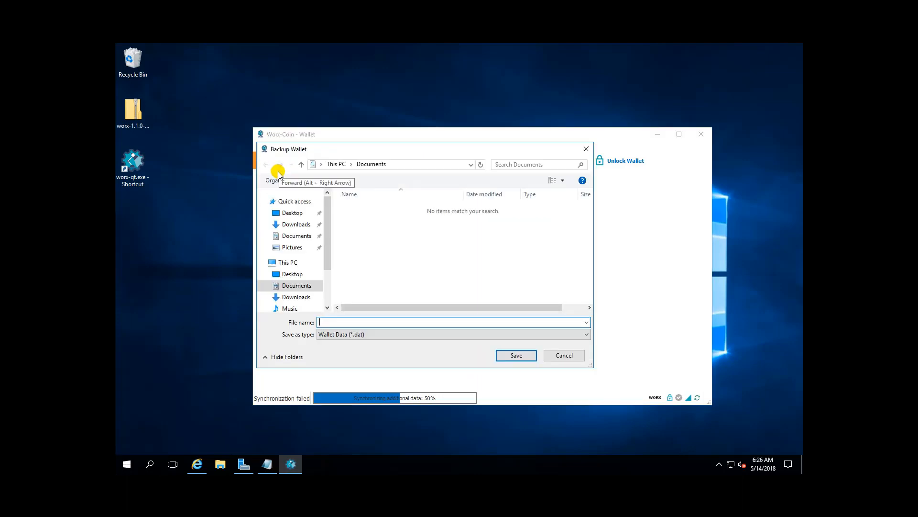
pyautogui.click(298, 218)
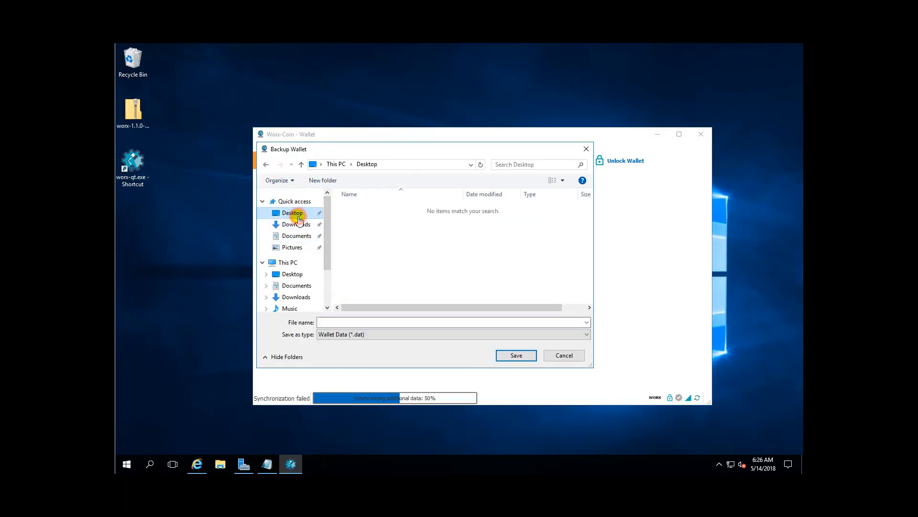
pyautogui.click(357, 320)
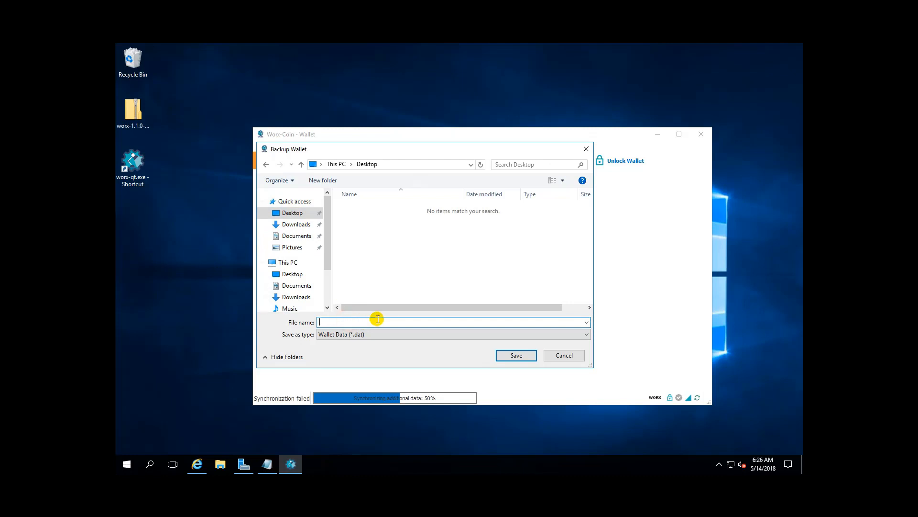
pyautogui.write('Worx_051')
pyautogui.press('BackSpace')
pyautogui.write('-14-18')
pyautogui.press('Return')
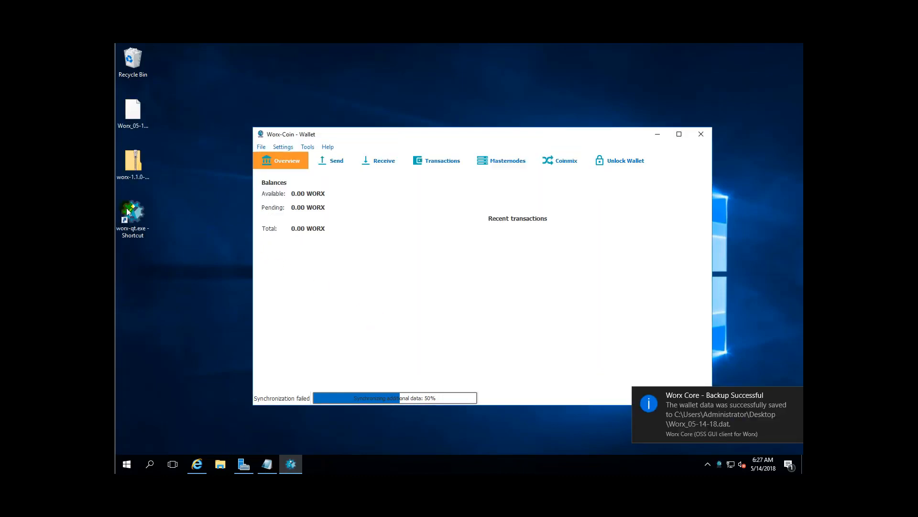
pyautogui.click(132, 109)
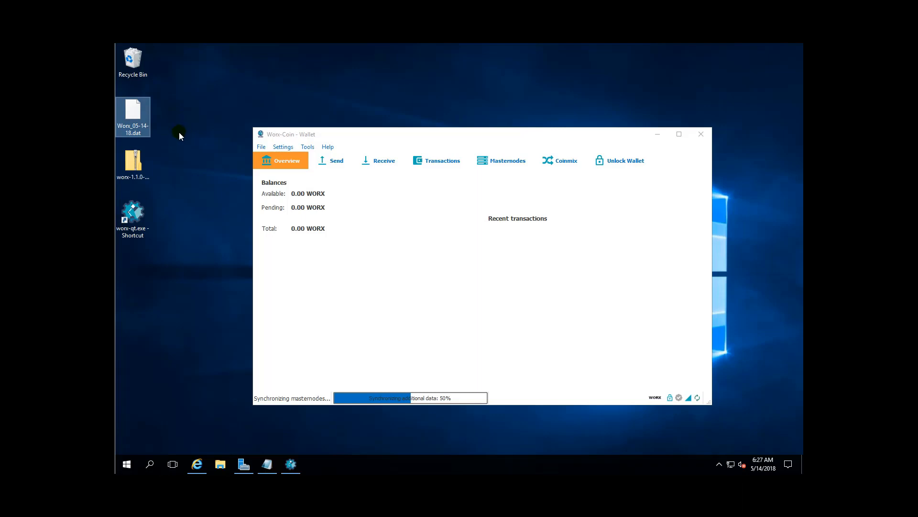
# - Look up the FromExchange address in the receiving addresses list, close the list and check the FromExchange deposit among the transactions
pyautogui.moveTo(383, 134); pyautogui.dragTo(389, 103)
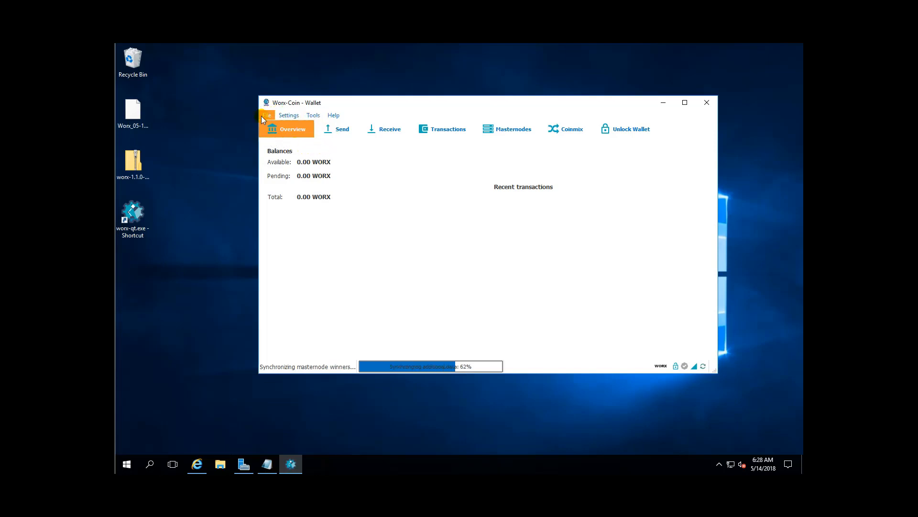
pyautogui.click(264, 115)
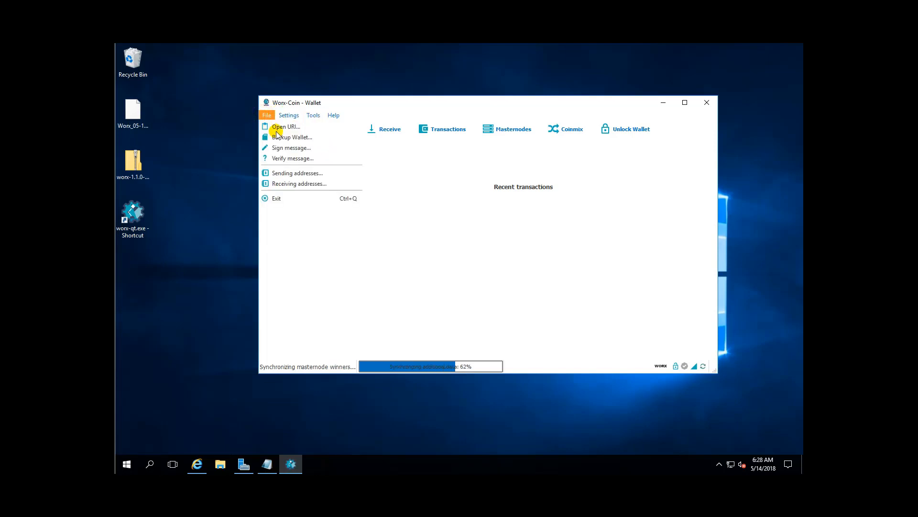
pyautogui.click(292, 183)
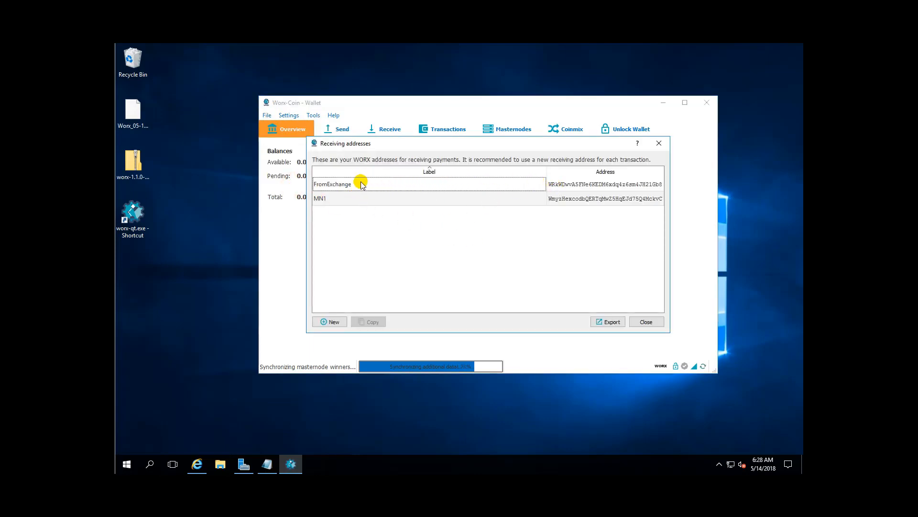
pyautogui.rightClick(562, 187)
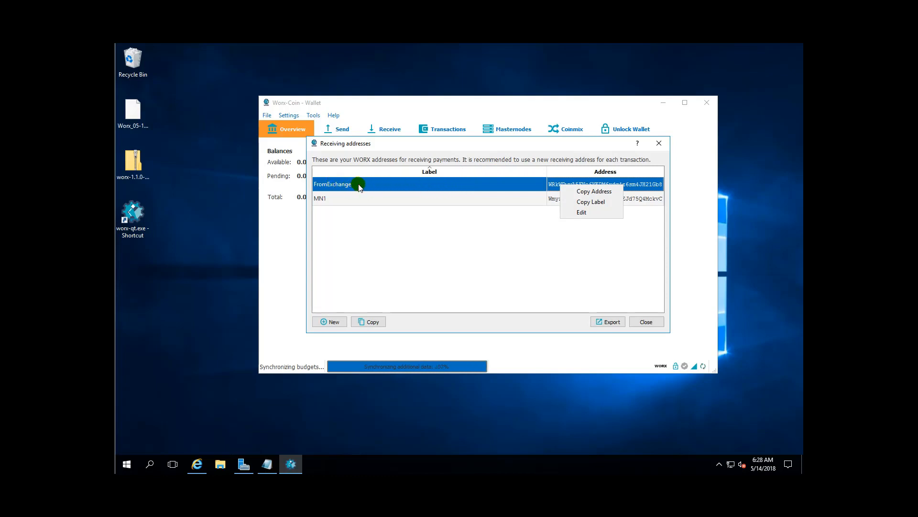
pyautogui.click(524, 234)
pyautogui.click(655, 322)
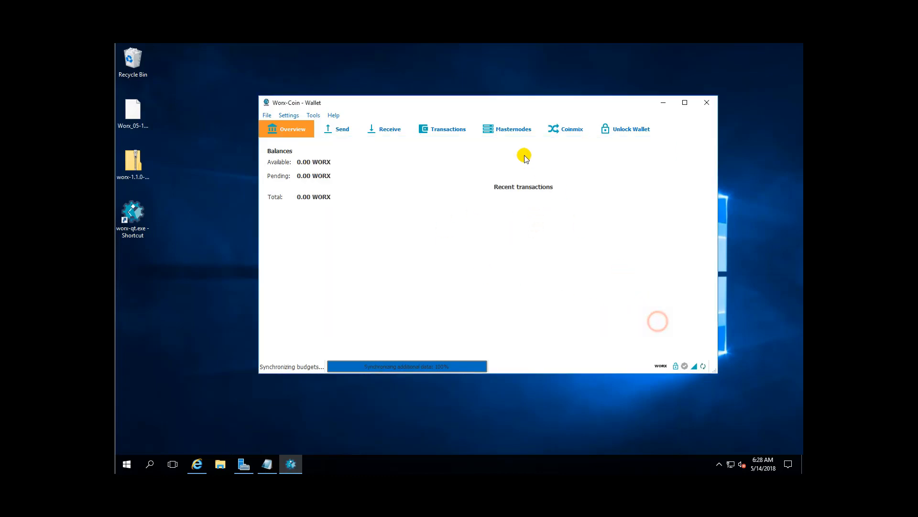
pyautogui.click(440, 129)
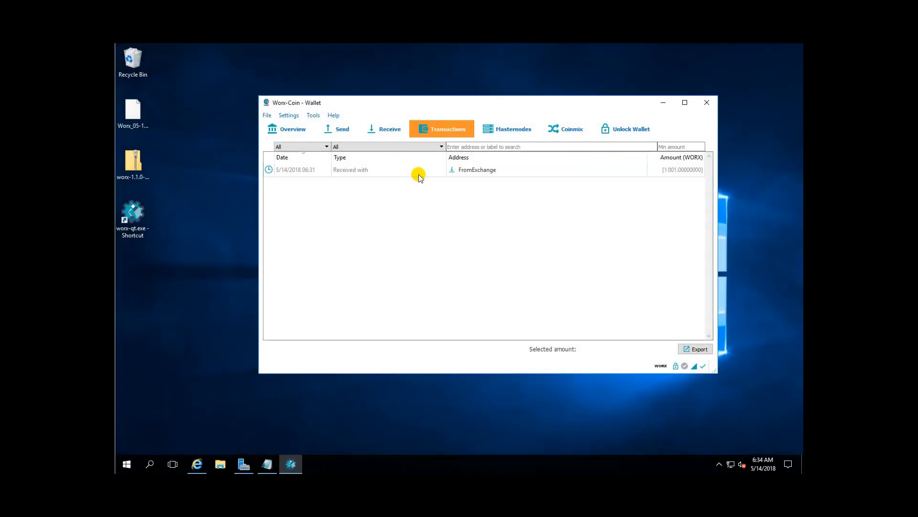
pyautogui.click(418, 175)
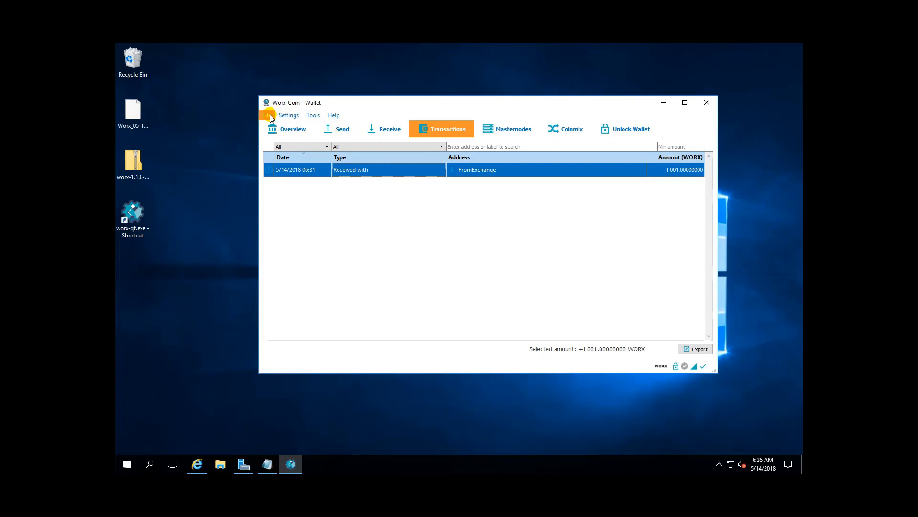
# - Copy the MN1 receiving address and paste it as the recipient of a new outgoing payment
pyautogui.click(322, 129)
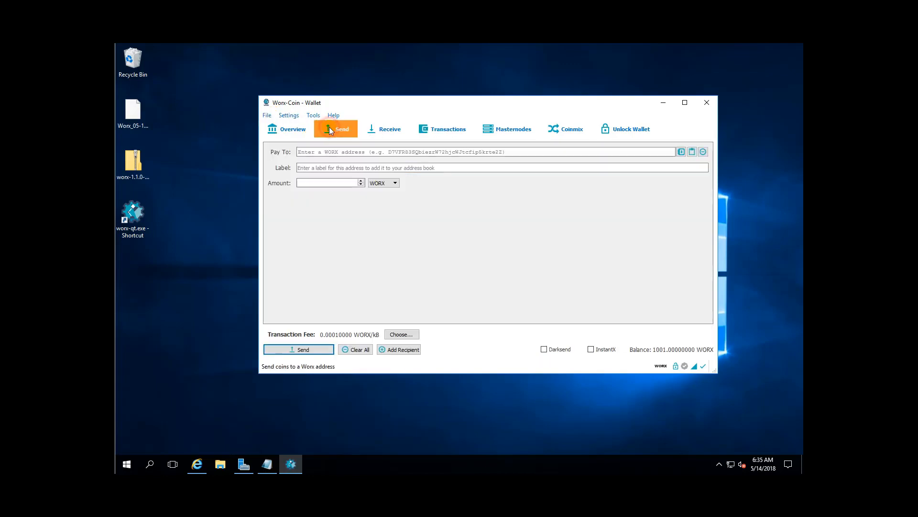
pyautogui.click(266, 116)
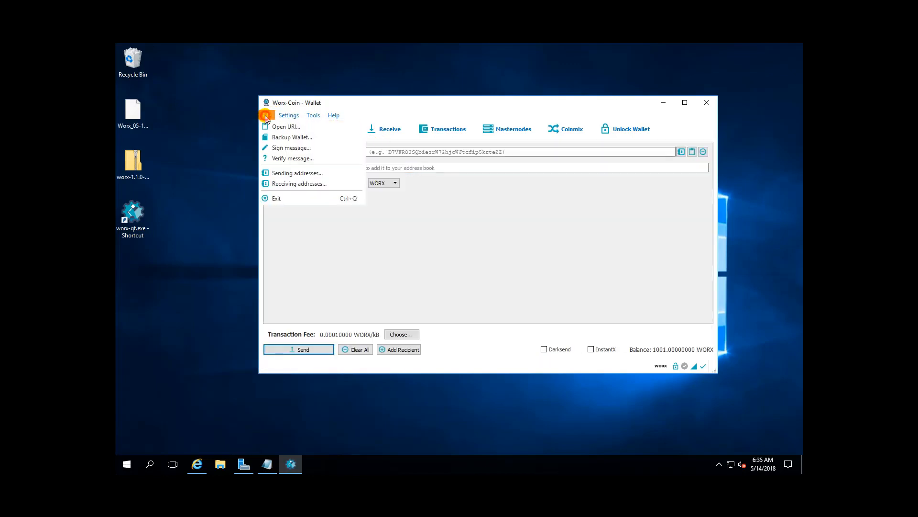
pyautogui.click(289, 183)
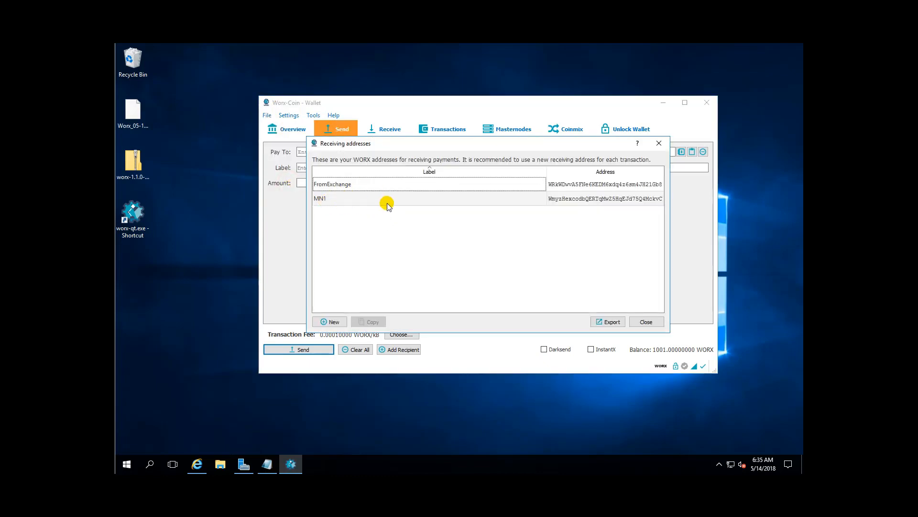
pyautogui.rightClick(552, 201)
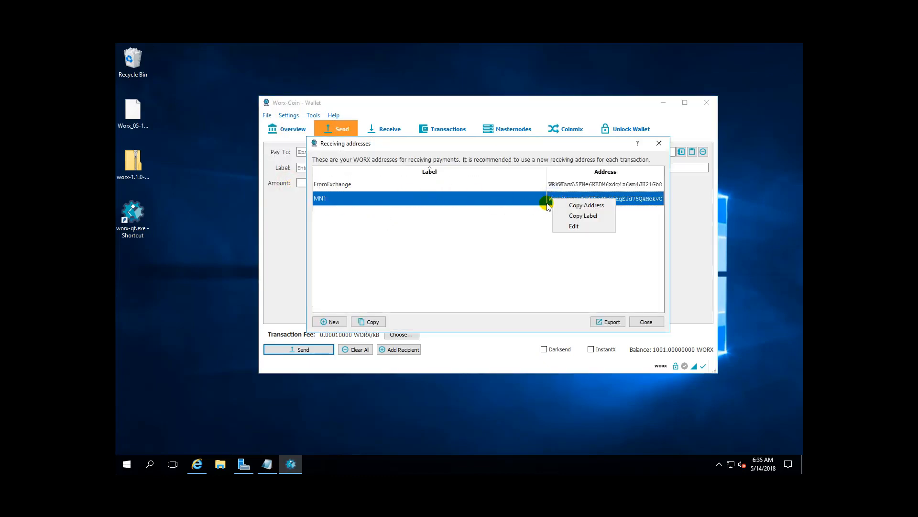
pyautogui.click(574, 205)
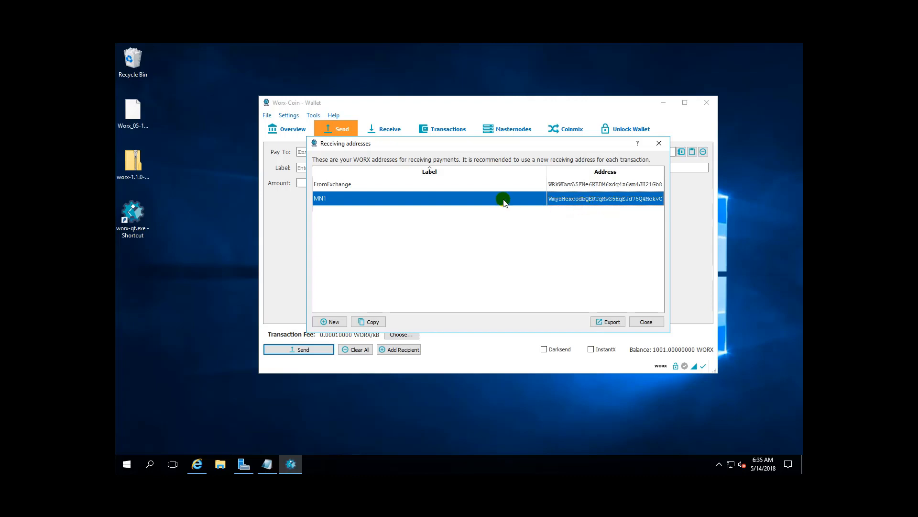
pyautogui.click(646, 320)
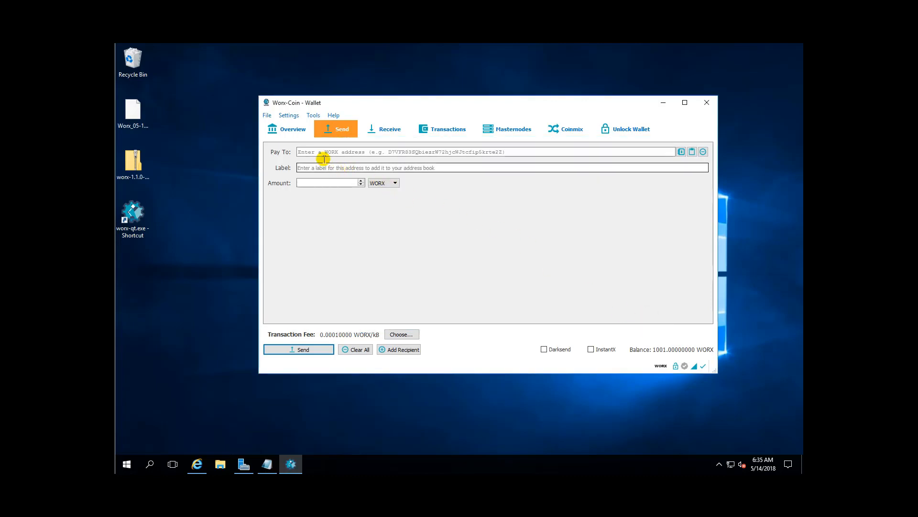
pyautogui.rightClick(324, 152)
pyautogui.click(348, 203)
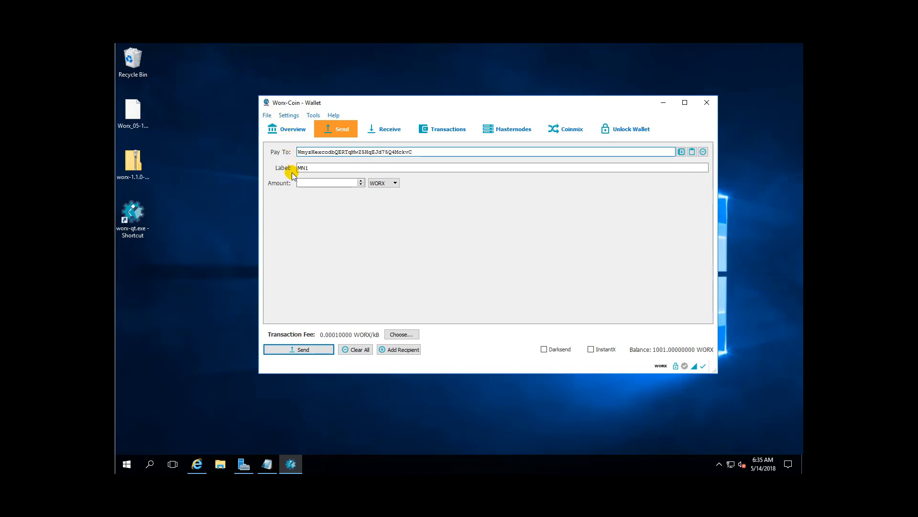
# - Set the amount of the MN1 payment to 1000 WORX and submit the payment for sending
pyautogui.click(337, 184)
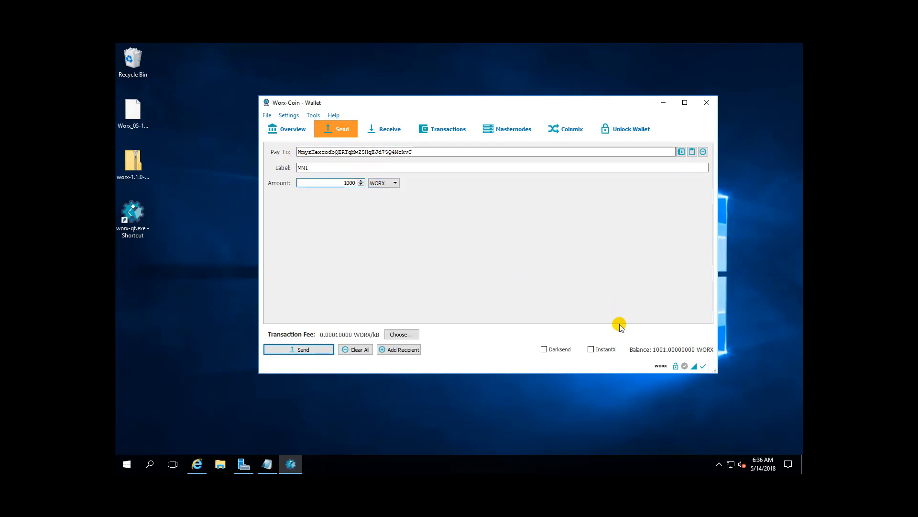
pyautogui.moveTo(675, 367)
pyautogui.click(304, 350)
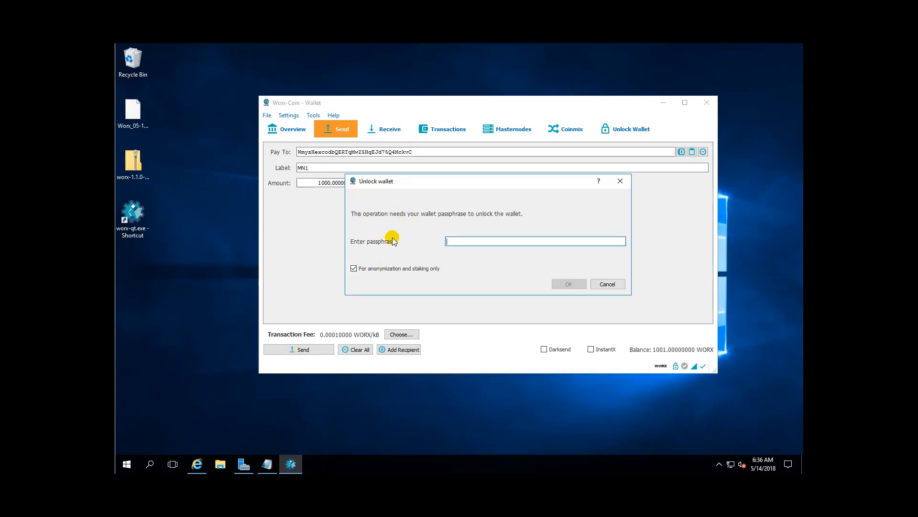
# - Unlock the wallet with its passphrase, without the anonymization and staking only restriction, and confirm sending the coins to MN1
pyautogui.click(354, 269)
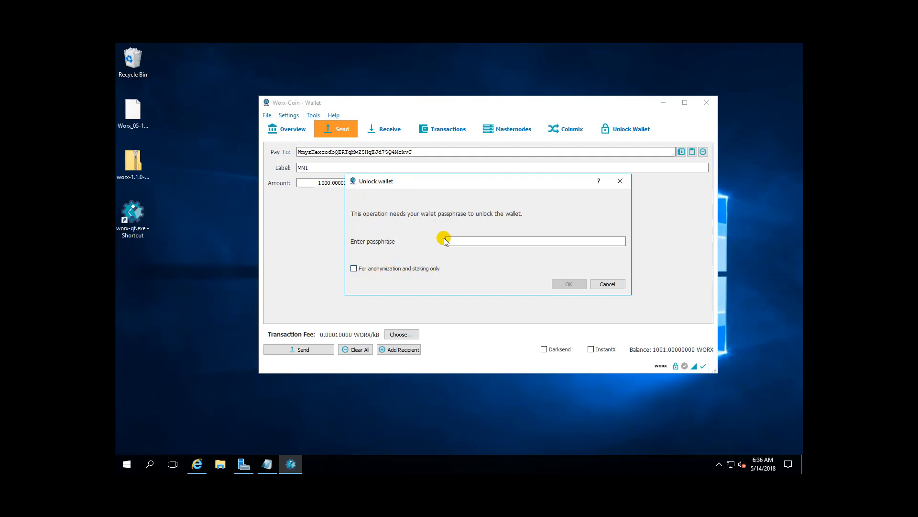
pyautogui.click(463, 239)
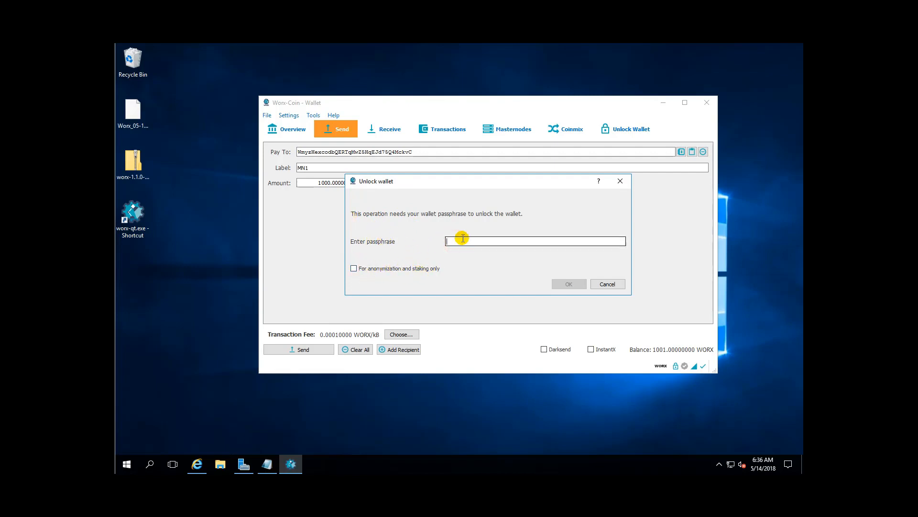
pyautogui.write('••')
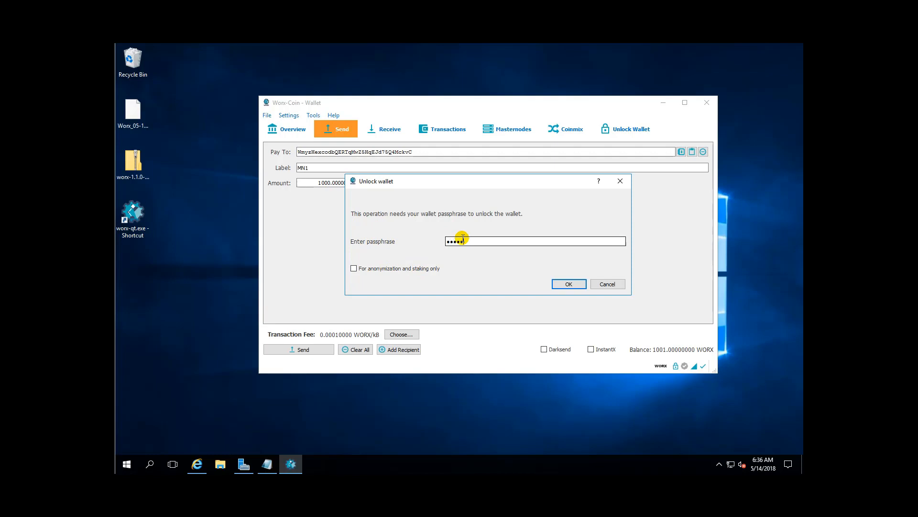
pyautogui.click(558, 283)
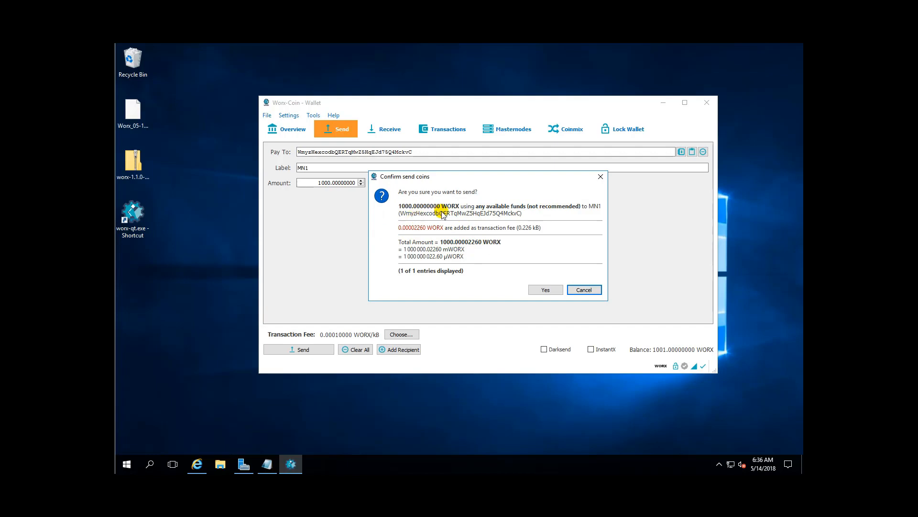
pyautogui.click(544, 289)
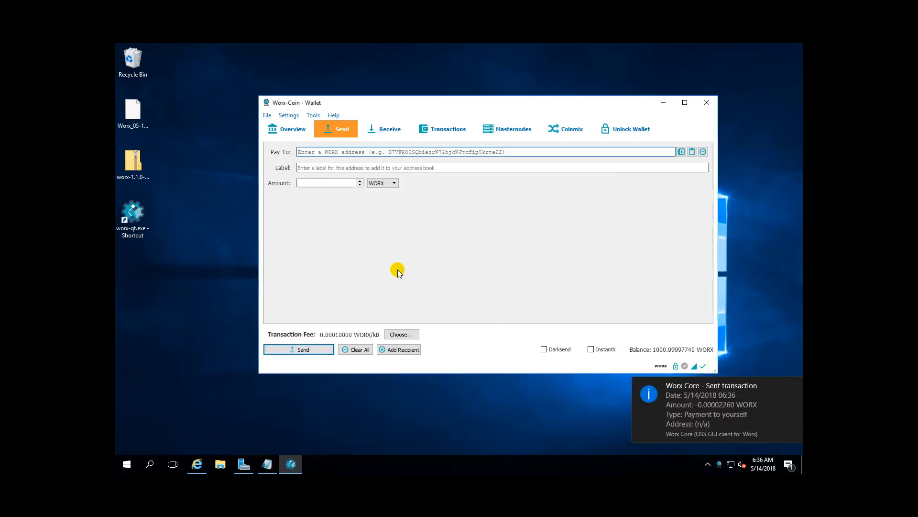
# - Check the payment to yourself and the FromExchange deposit in the transaction history, including the payment's confirmation status
pyautogui.click(446, 134)
pyautogui.click(432, 188)
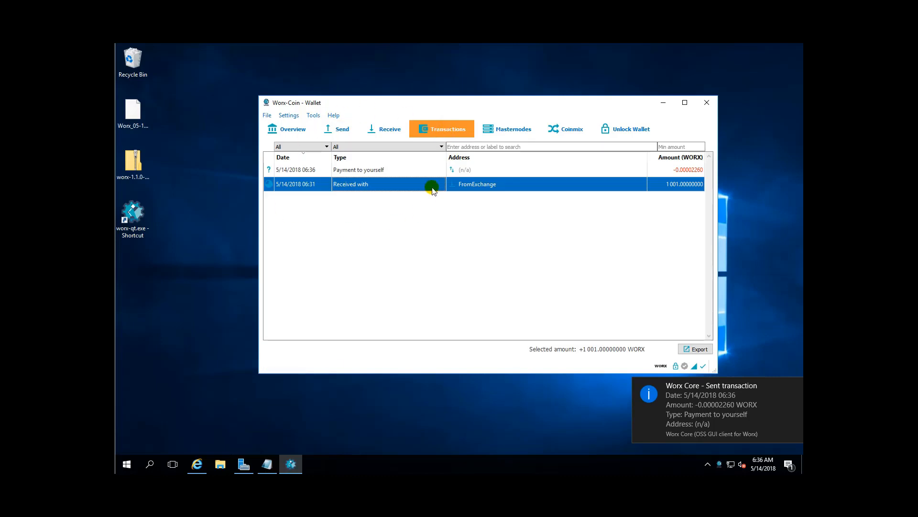
pyautogui.click(429, 170)
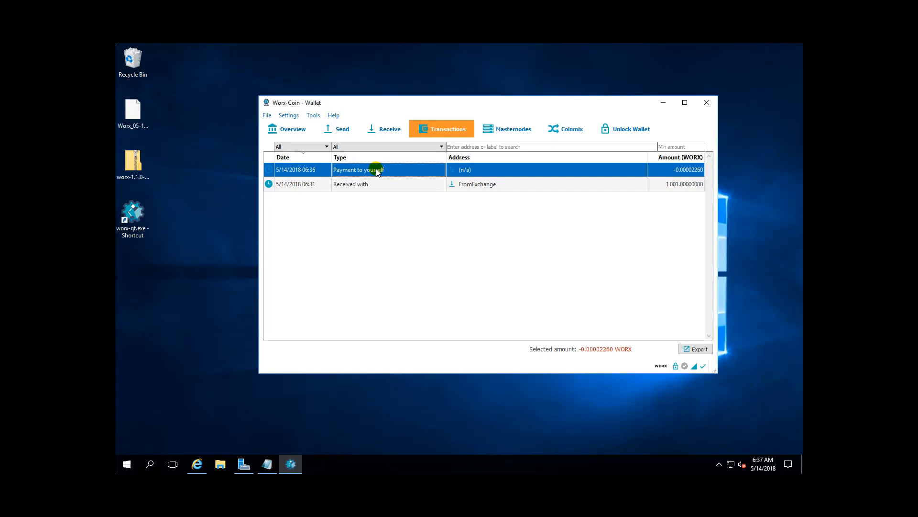
pyautogui.moveTo(378, 171)
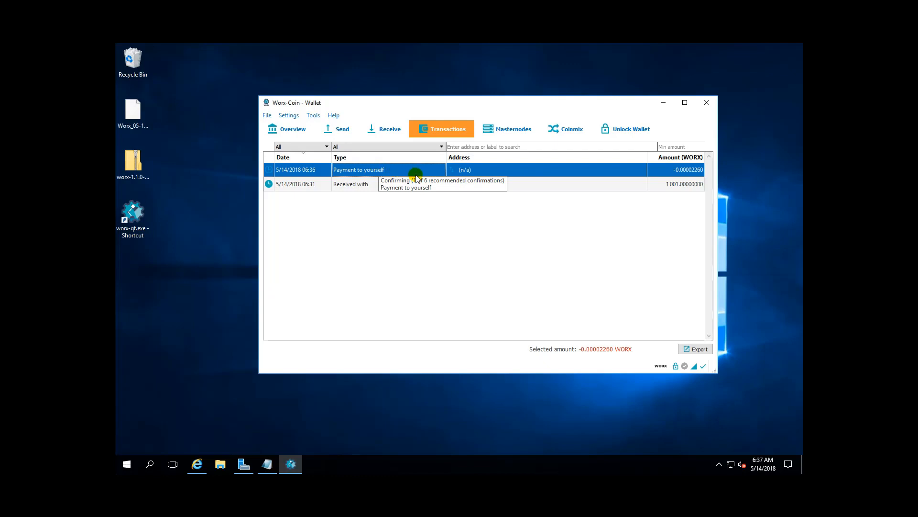
pyautogui.moveTo(386, 174)
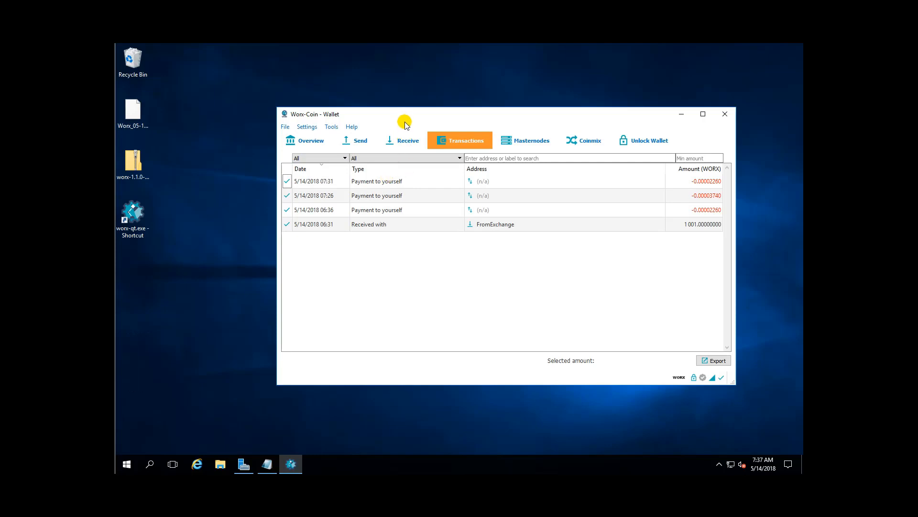
pyautogui.moveTo(386, 185)
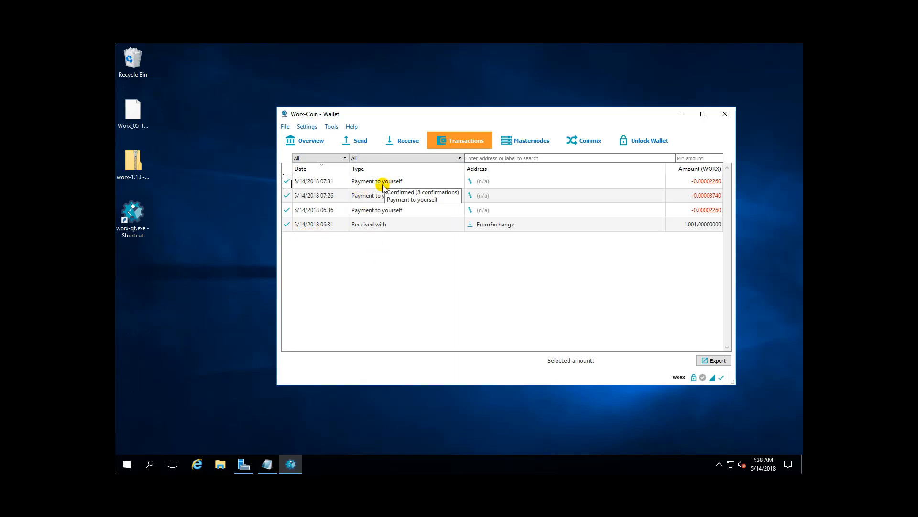
# - Open the wallet configuration file and fill it with the worx.conf contents copied from the untitled Notepad notes
pyautogui.click(331, 127)
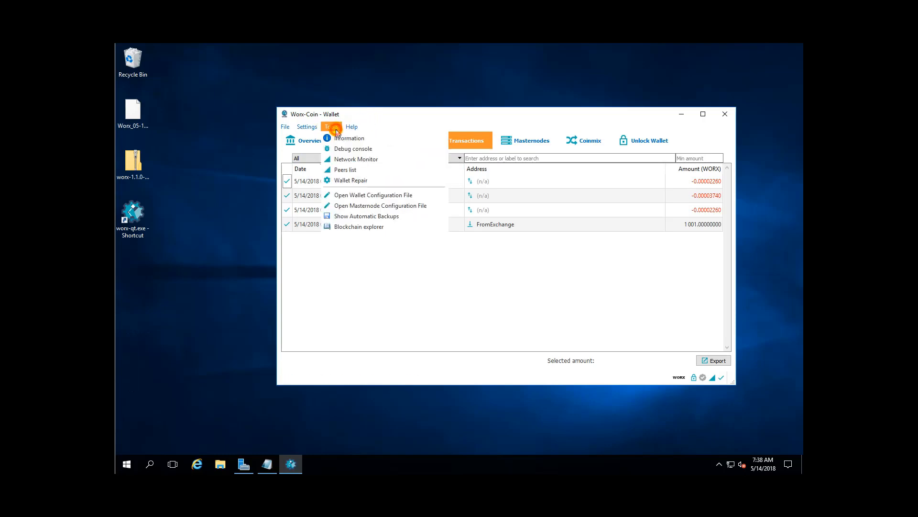
pyautogui.click(382, 198)
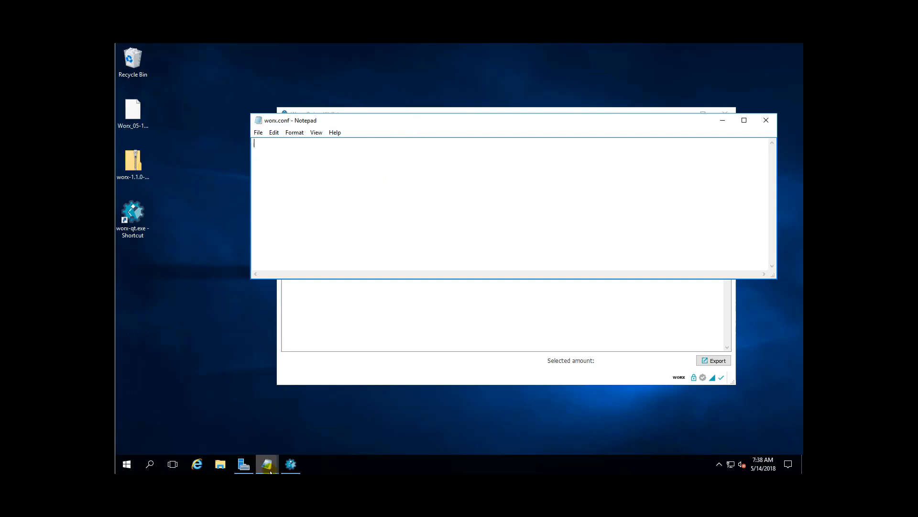
pyautogui.moveTo(271, 472)
pyautogui.click(220, 390)
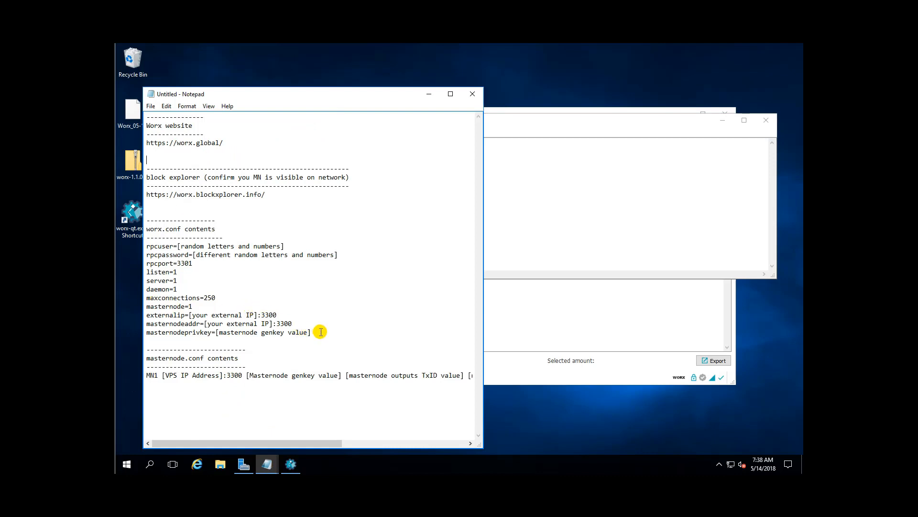
pyautogui.moveTo(315, 331); pyautogui.dragTo(145, 246)
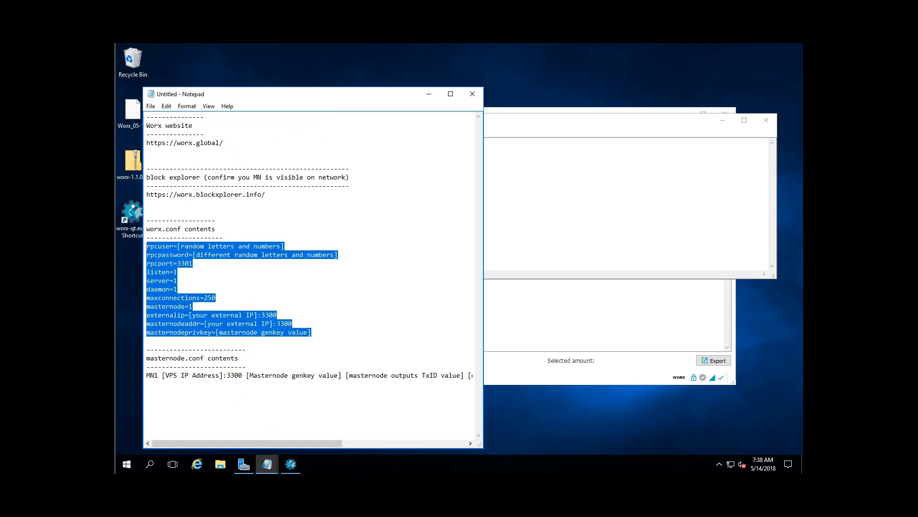
pyautogui.rightClick(162, 267)
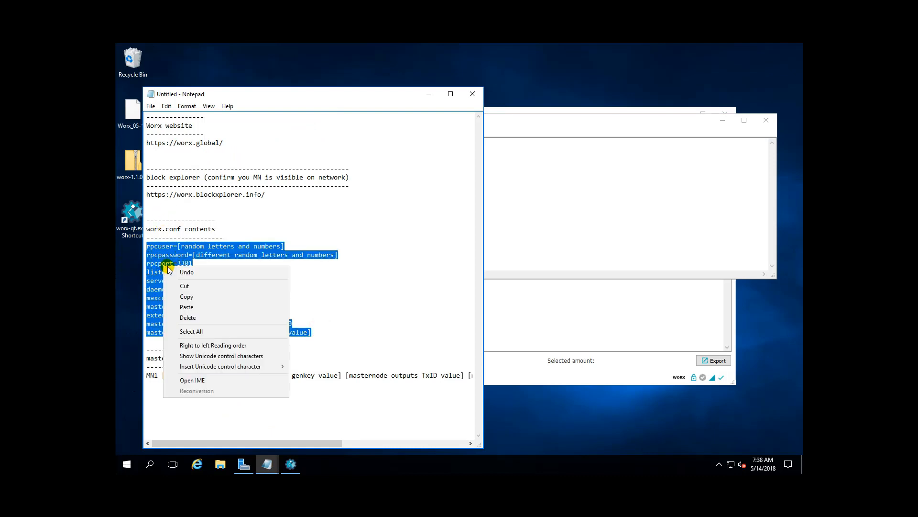
pyautogui.click(193, 294)
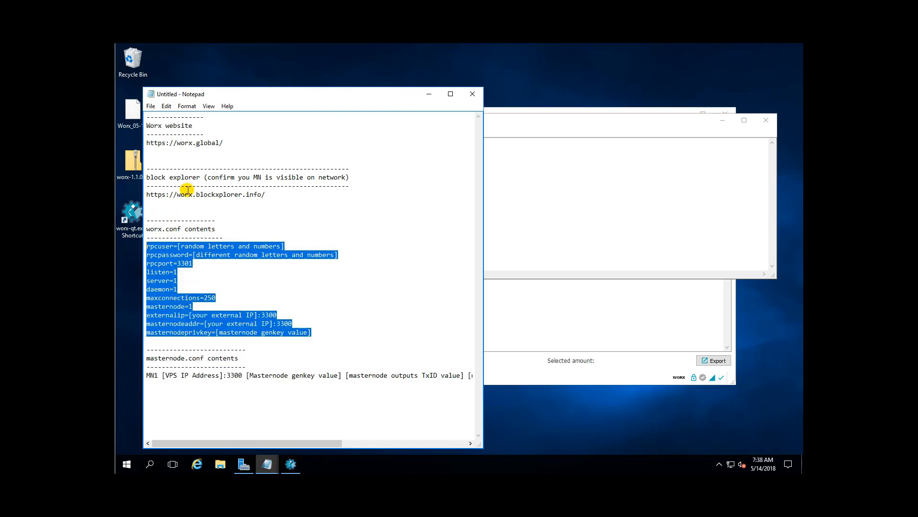
pyautogui.click(429, 95)
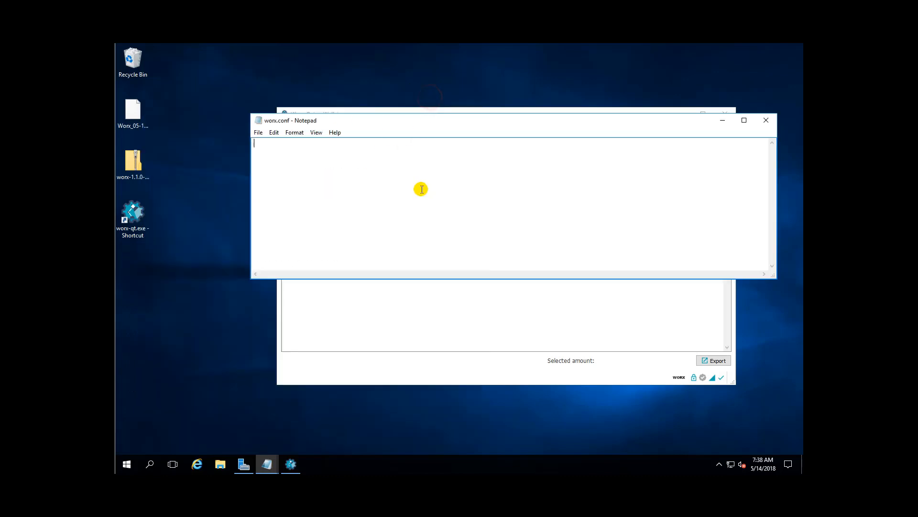
pyautogui.rightClick(339, 157)
pyautogui.click(381, 197)
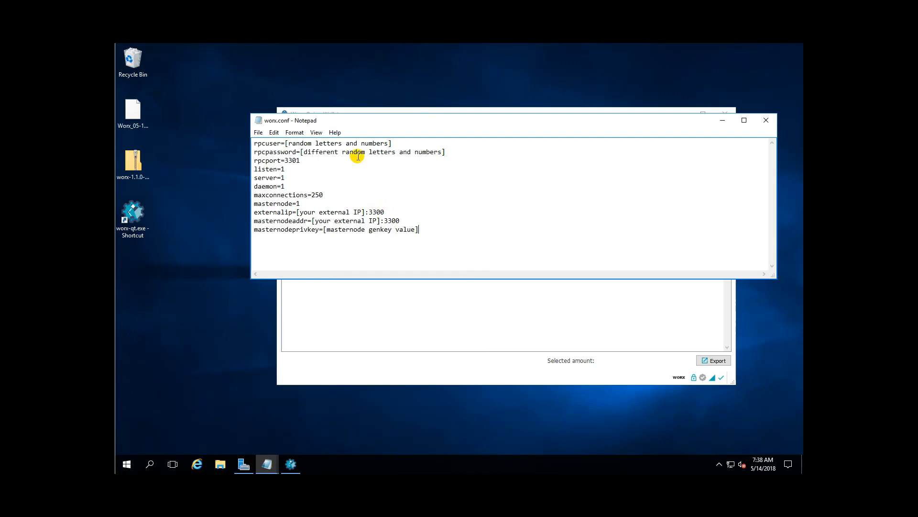
# - Replace the rpcuser placeholder in worx.conf with asdf1234
pyautogui.moveTo(397, 142); pyautogui.dragTo(287, 139)
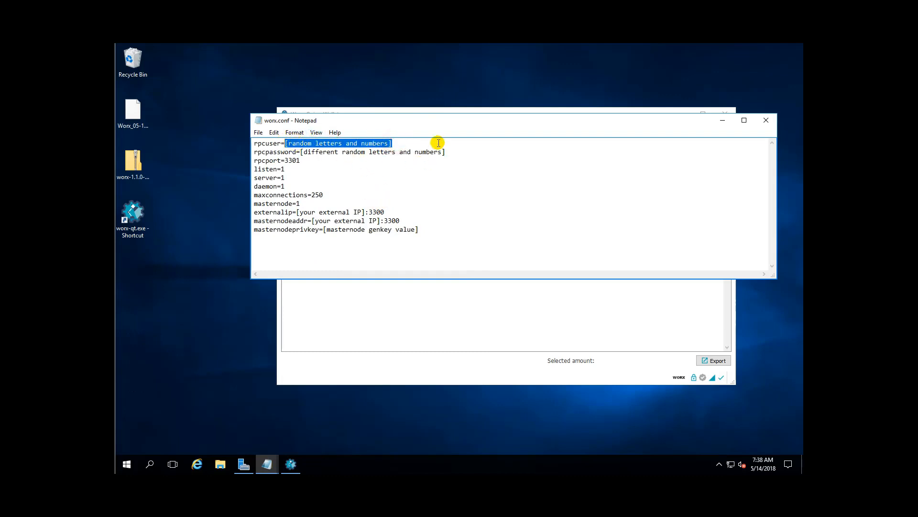
pyautogui.write('asdf')
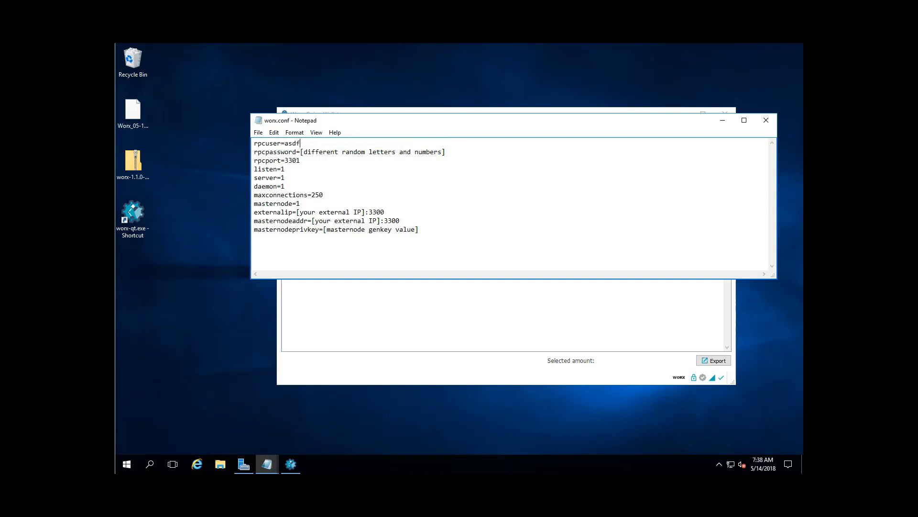
pyautogui.write('1234')
# - Replace the rpcpassword placeholder in worx.conf with a random password of letters and numbers, without a semicolon
pyautogui.click(300, 152)
pyautogui.keyDown('shift'); pyautogui.click(447, 153); pyautogui.keyUp('shift')
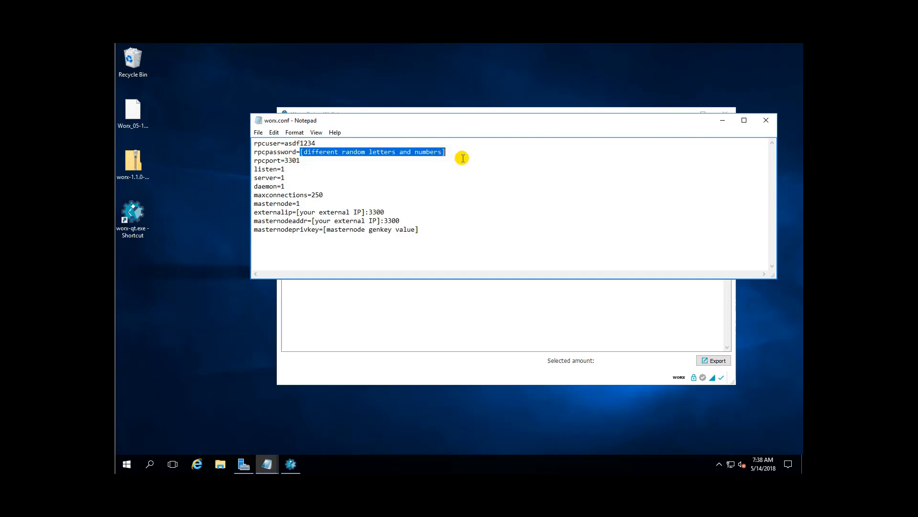
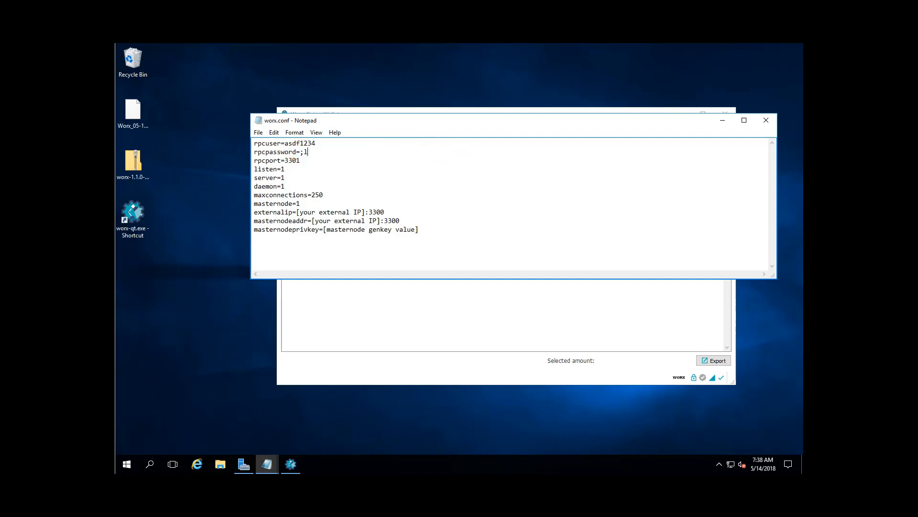
pyautogui.press('Left')
pyautogui.press('Left')
pyautogui.press('Left')
pyautogui.press('Left')
pyautogui.press('Delete')
pyautogui.press('End')
pyautogui.click(296, 212)
pyautogui.keyDown('shift'); pyautogui.click(366, 212); pyautogui.keyUp('shift')
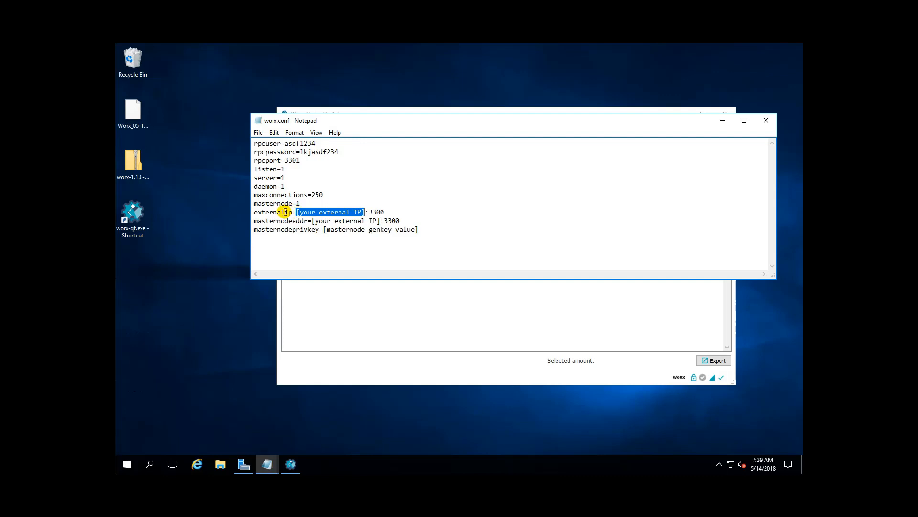
pyautogui.click(197, 464)
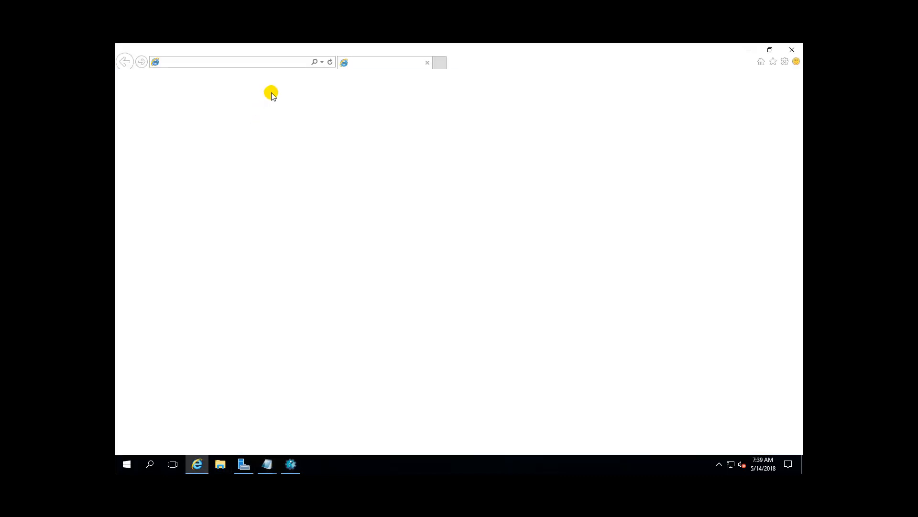
pyautogui.click(247, 62)
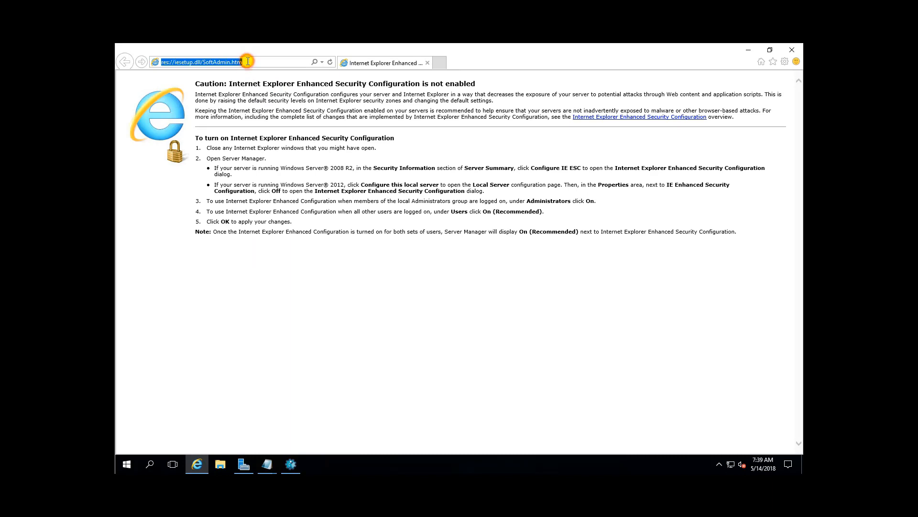
pyautogui.write('www.google.com/')
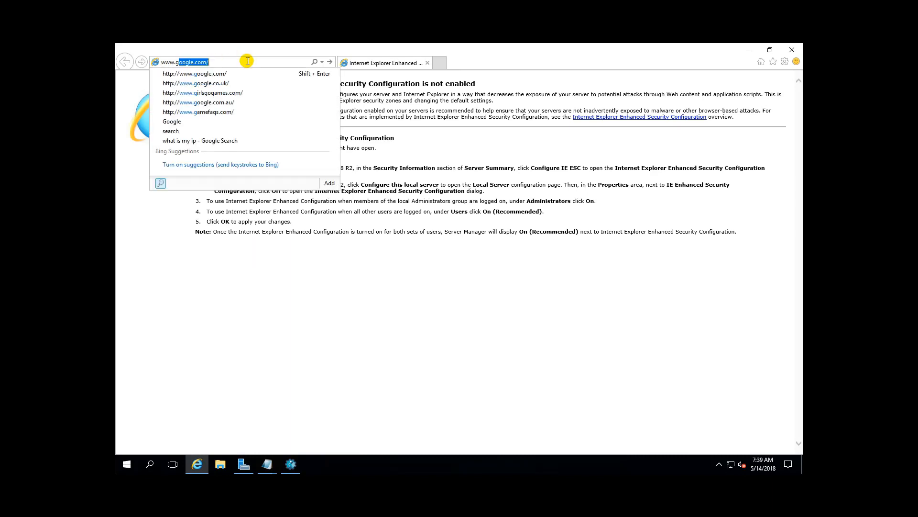
pyautogui.press('Return')
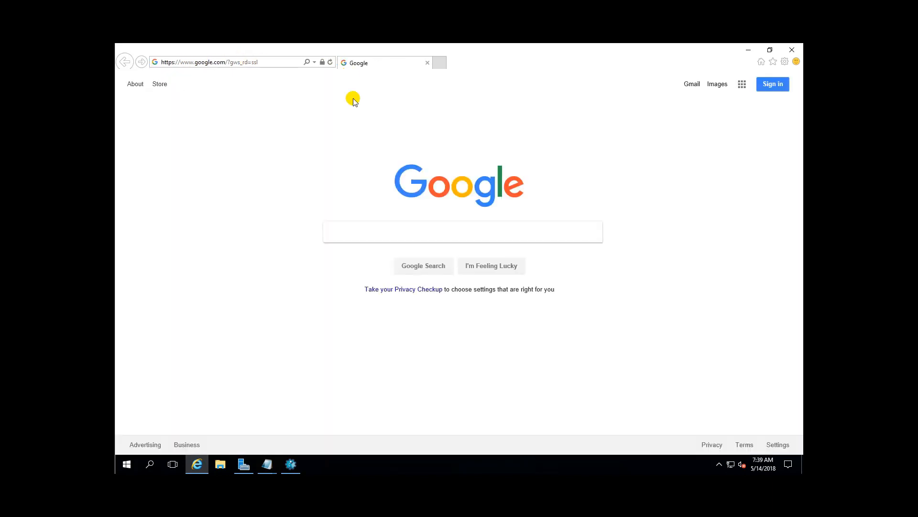
pyautogui.click(376, 231)
pyautogui.write('wha')
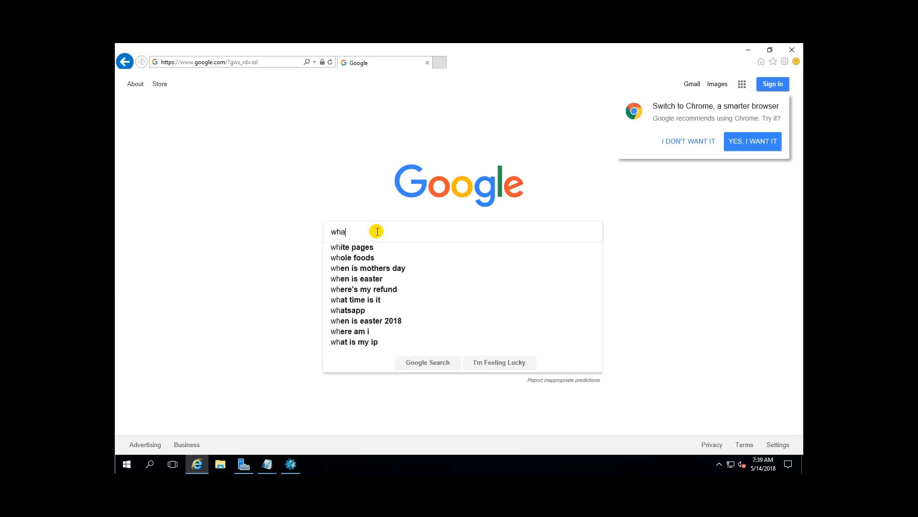
pyautogui.write('t is my ip')
pyautogui.press('Return')
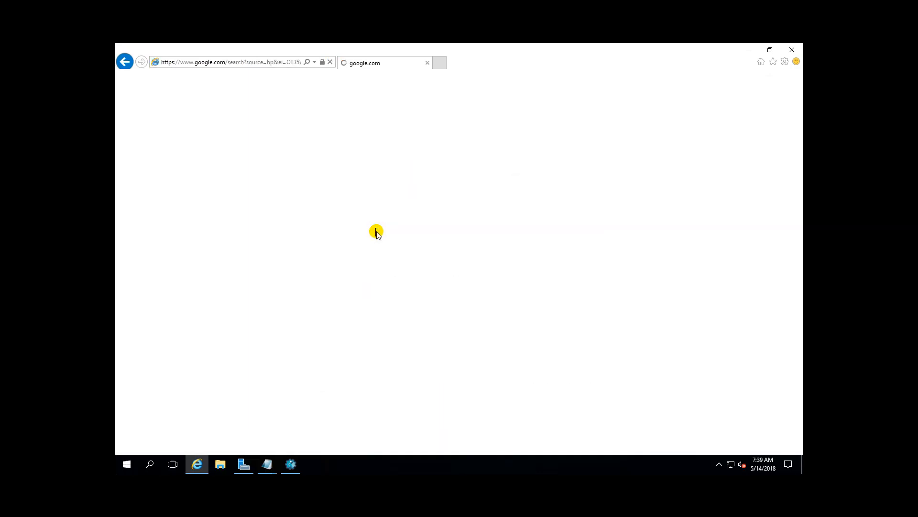
# - Copy the public IP address 149.28.12.17 from the search results and paste it over the externalip placeholder in worx.conf
pyautogui.moveTo(262, 174); pyautogui.dragTo(200, 172)
pyautogui.hotkey('ctrl', 'c')
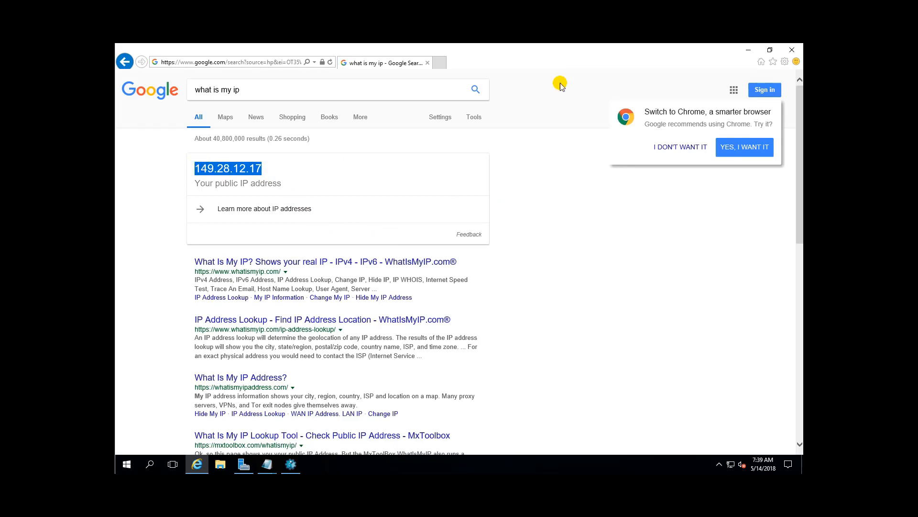
pyautogui.click(749, 50)
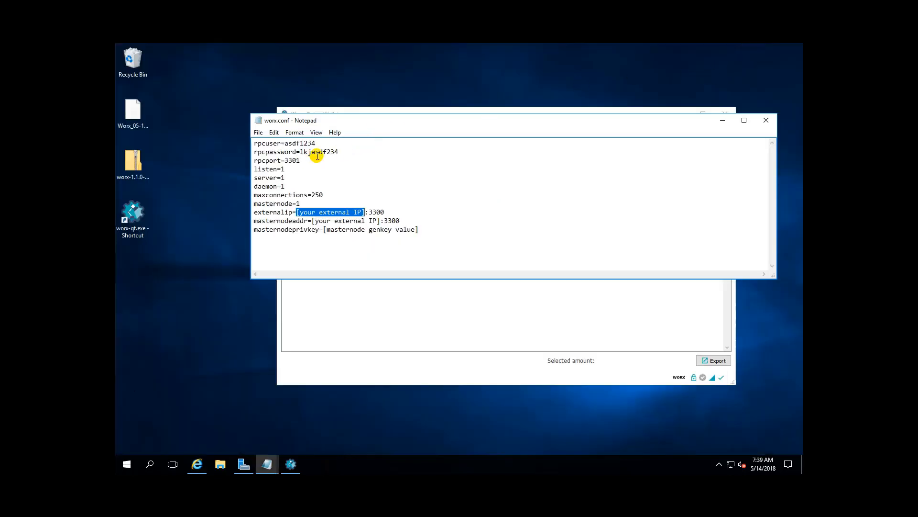
pyautogui.rightClick(317, 214)
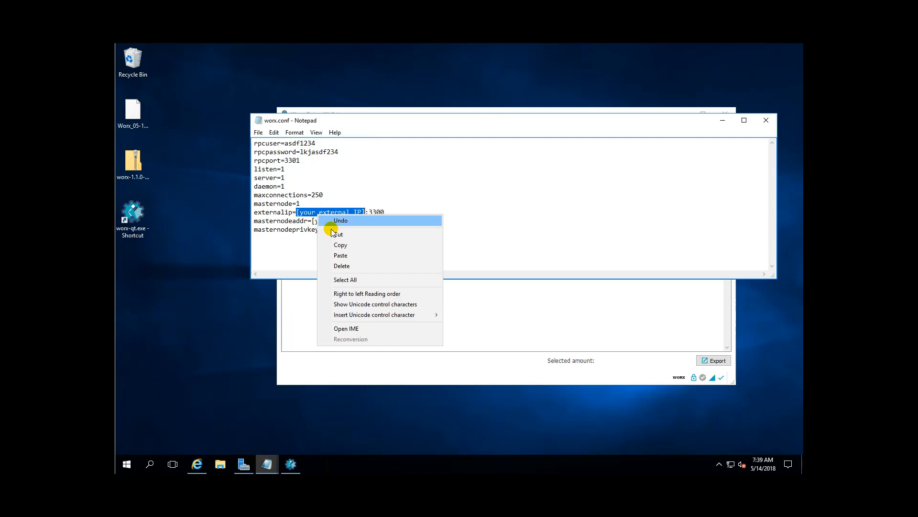
pyautogui.click(339, 253)
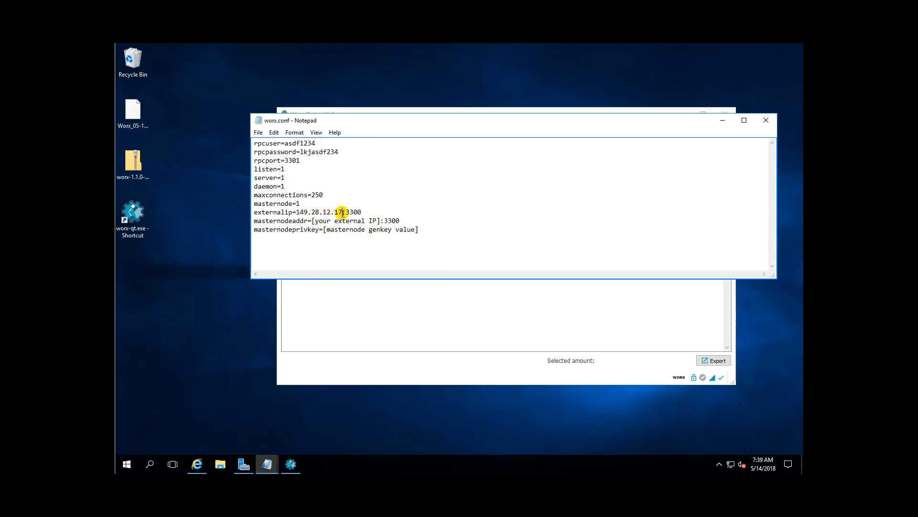
# - Replace the IP placeholder on the masternodeaddr line of worx.conf with 149.28.12.17, keeping port 3300
pyautogui.click(312, 221)
pyautogui.keyDown('shift'); pyautogui.click(380, 221); pyautogui.keyUp('shift')
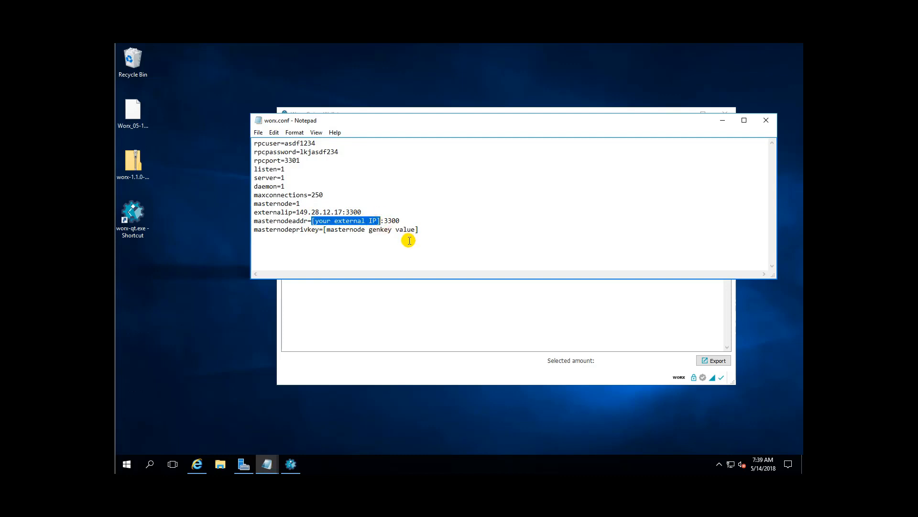
pyautogui.hotkey('ctrl', 'v')
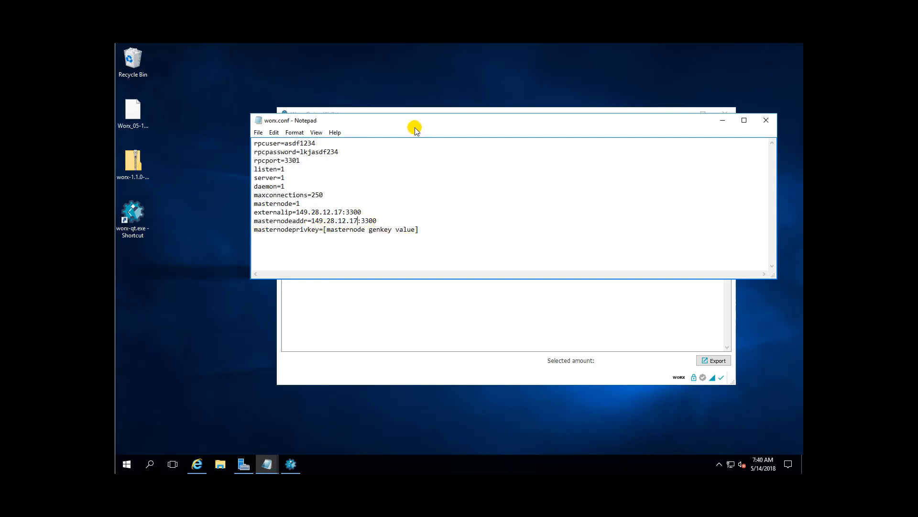
pyautogui.moveTo(377, 220); pyautogui.dragTo(362, 220)
# - Select the masternodeprivkey placeholder in worx.conf and open the debug console of the Worx wallet
pyautogui.moveTo(487, 123); pyautogui.dragTo(401, 175)
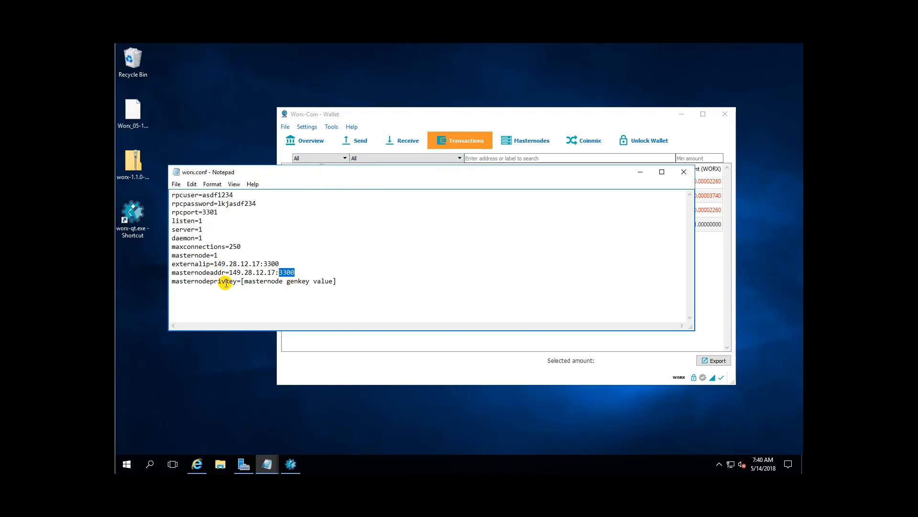
pyautogui.moveTo(241, 281); pyautogui.dragTo(338, 280)
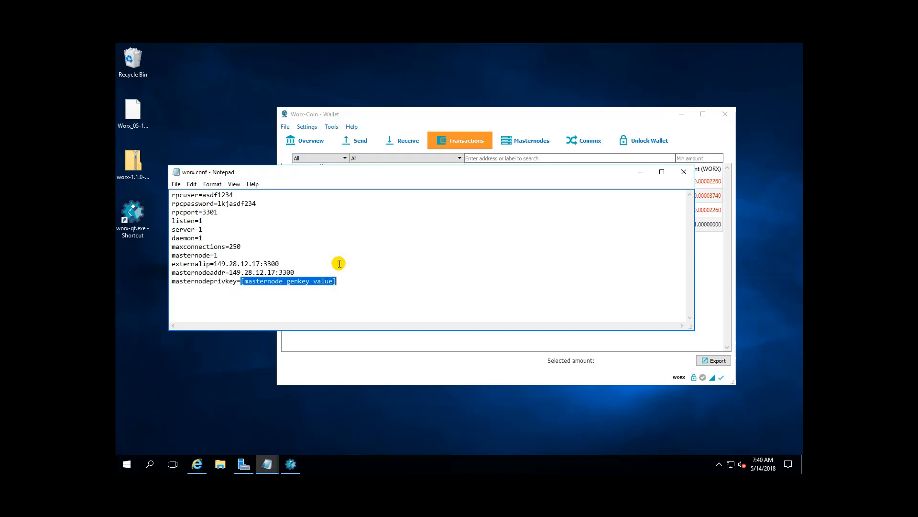
pyautogui.click(421, 116)
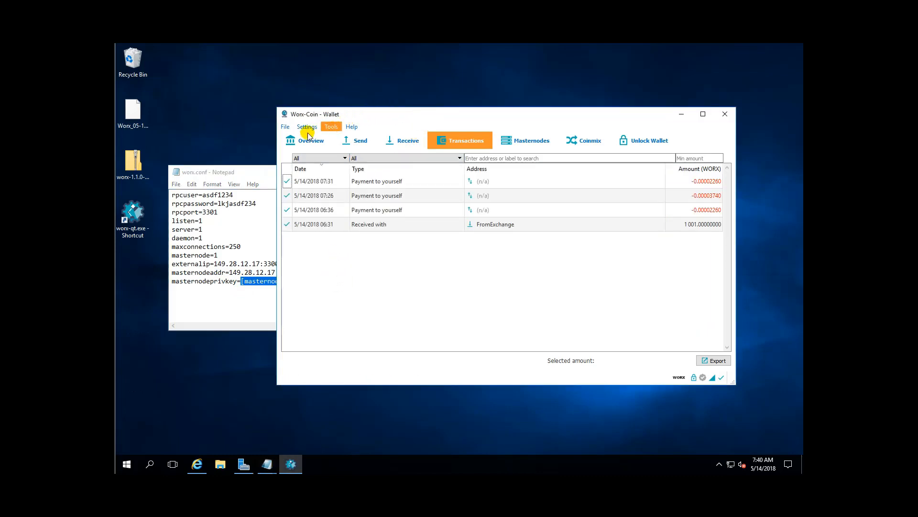
pyautogui.click(330, 127)
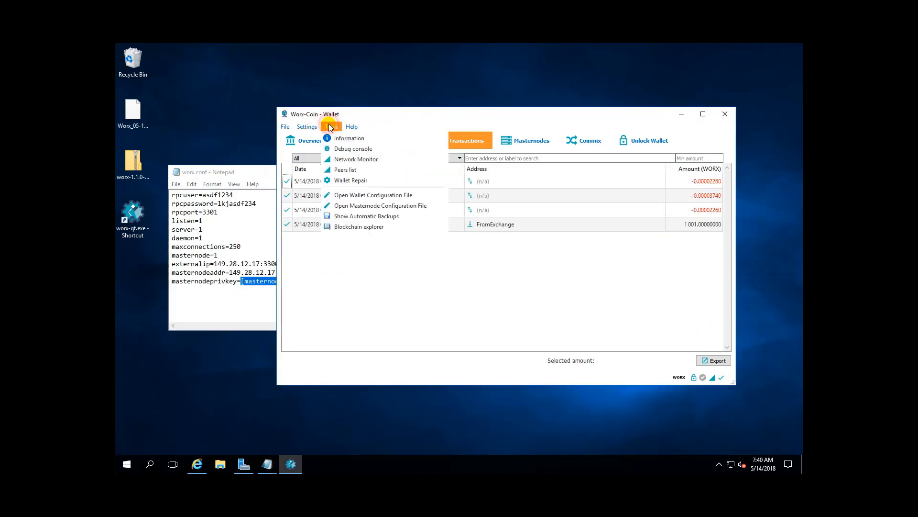
pyautogui.click(347, 152)
pyautogui.click(479, 410)
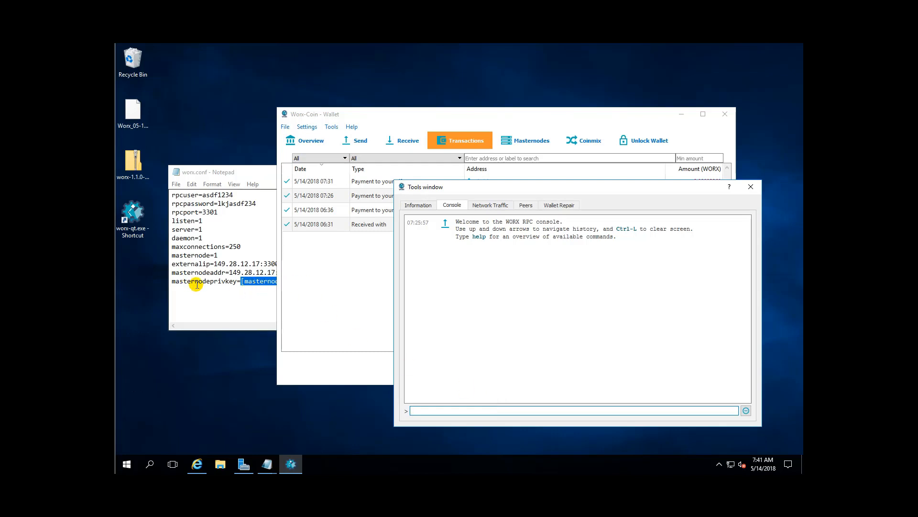
# - Generate a masternode private key by running masternode genkey in the console, and select the generated key
pyautogui.click(422, 410)
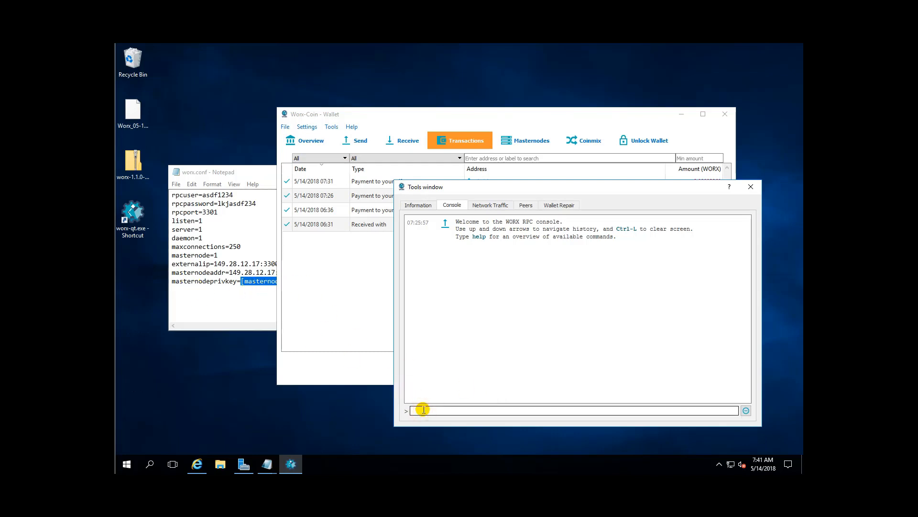
pyautogui.write('masternode')
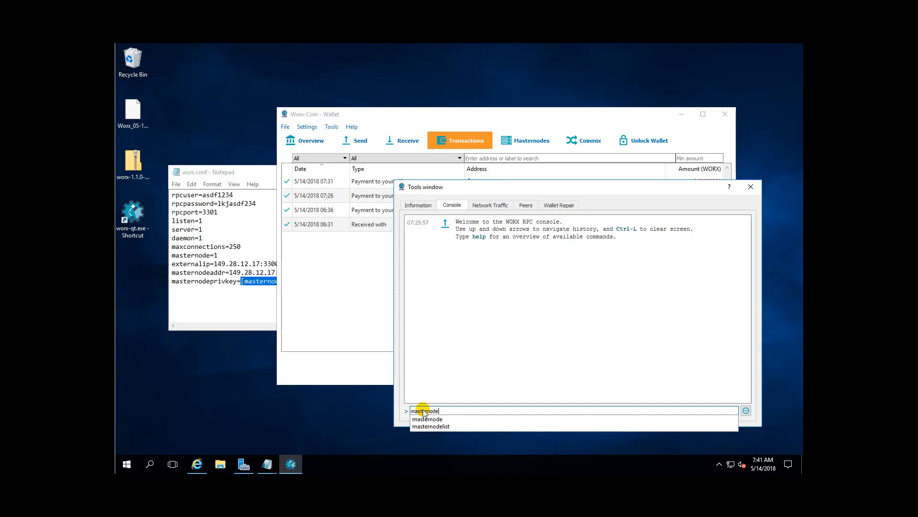
pyautogui.write(' genkey')
pyautogui.press('Return')
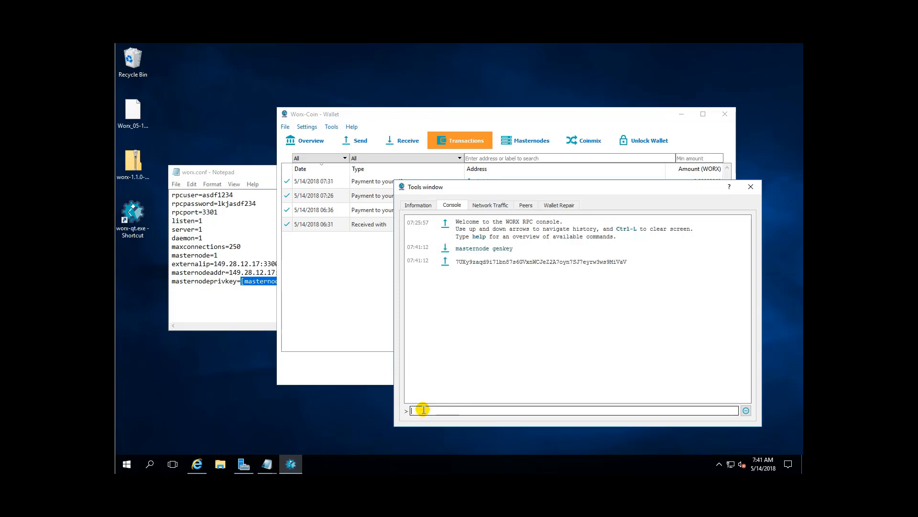
pyautogui.doubleClick(455, 258)
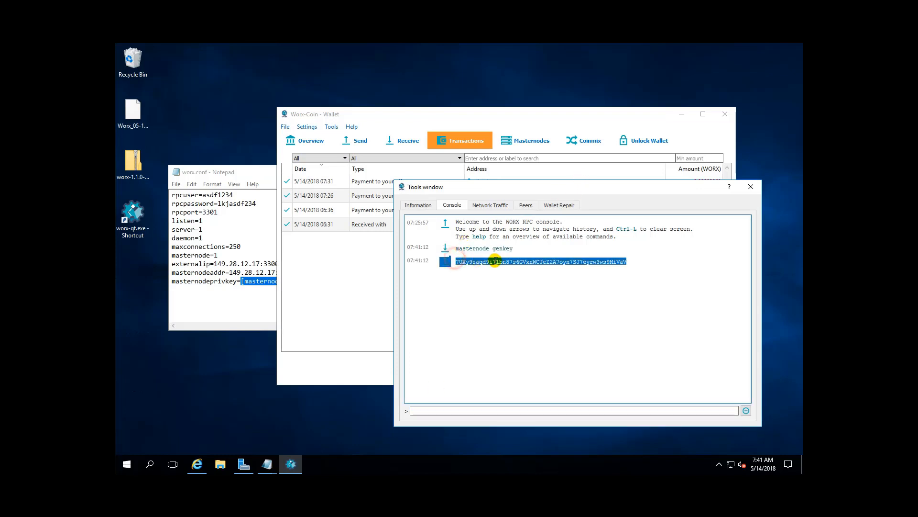
pyautogui.doubleClick(529, 260)
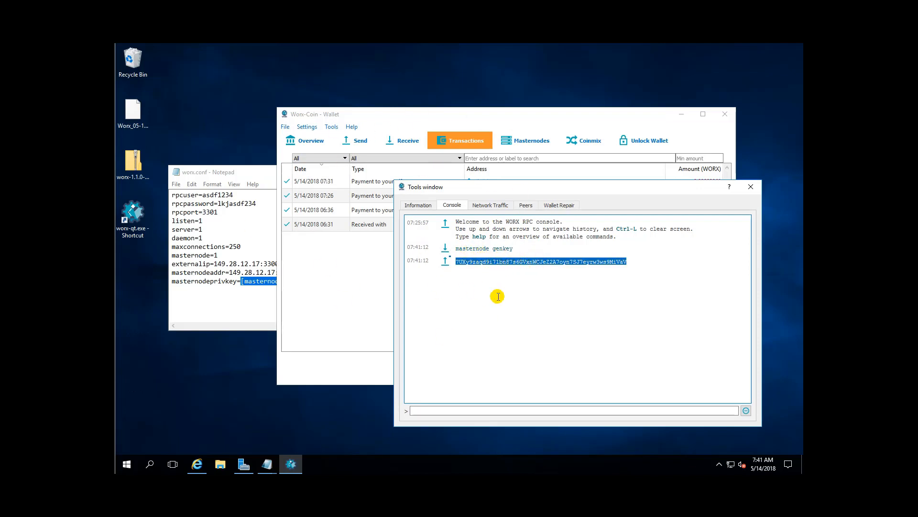
# - Run masternode outputs in the console and highlight the returned transaction ID and output index
pyautogui.click(453, 410)
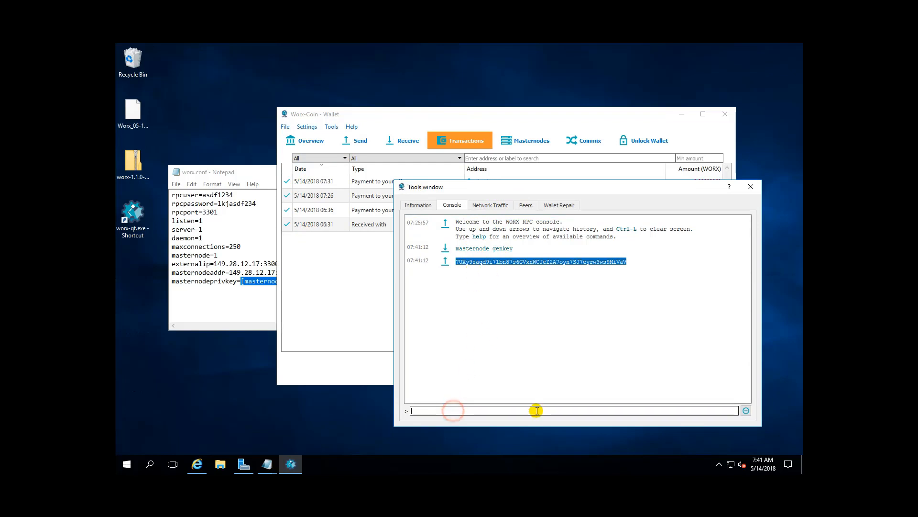
pyautogui.write('master')
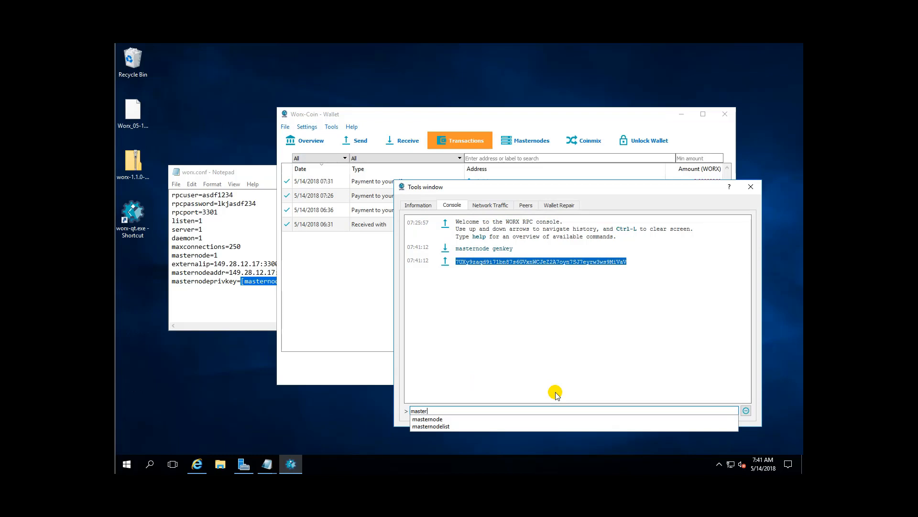
pyautogui.write('node ')
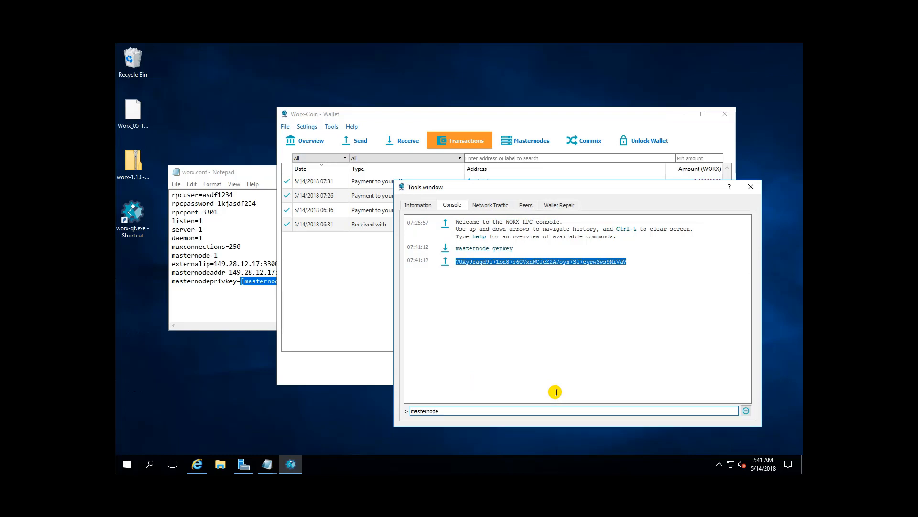
pyautogui.write('outputs')
pyautogui.press('Return')
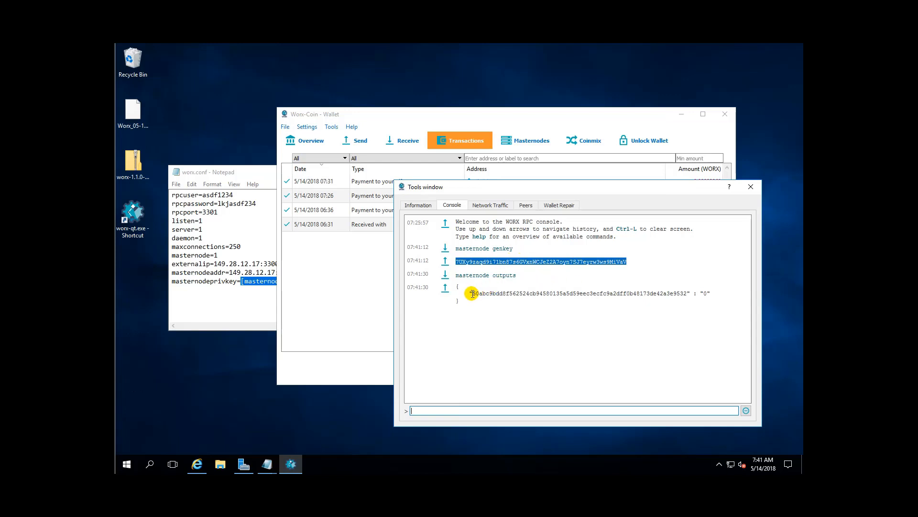
pyautogui.moveTo(472, 293); pyautogui.dragTo(687, 295)
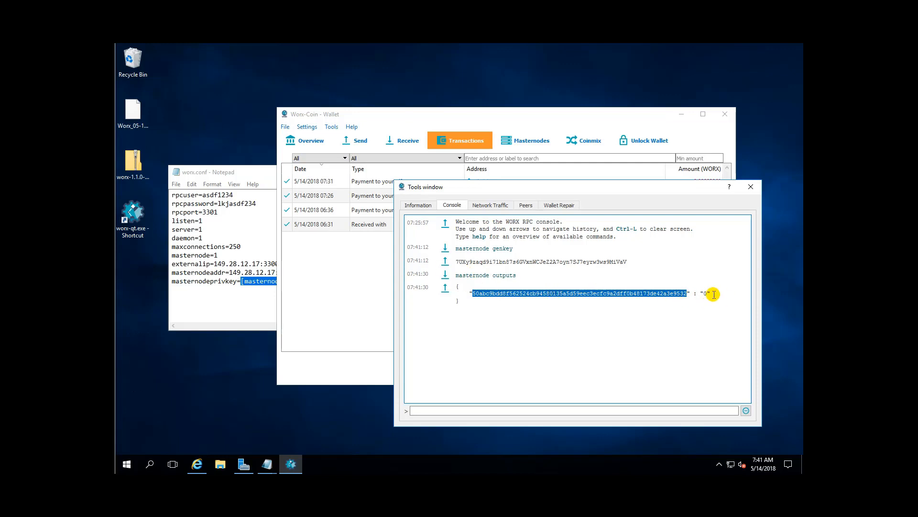
pyautogui.moveTo(708, 293); pyautogui.dragTo(705, 292)
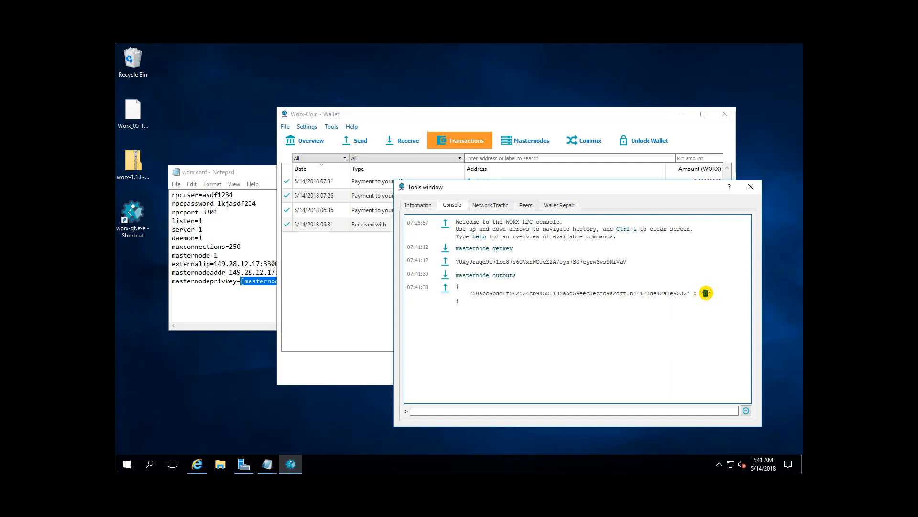
pyautogui.moveTo(707, 293); pyautogui.dragTo(705, 294)
# - Copy the generated masternode key from the console and paste it over the masternodeprivkey placeholder in worx.conf
pyautogui.doubleClick(497, 261)
pyautogui.rightClick(503, 262)
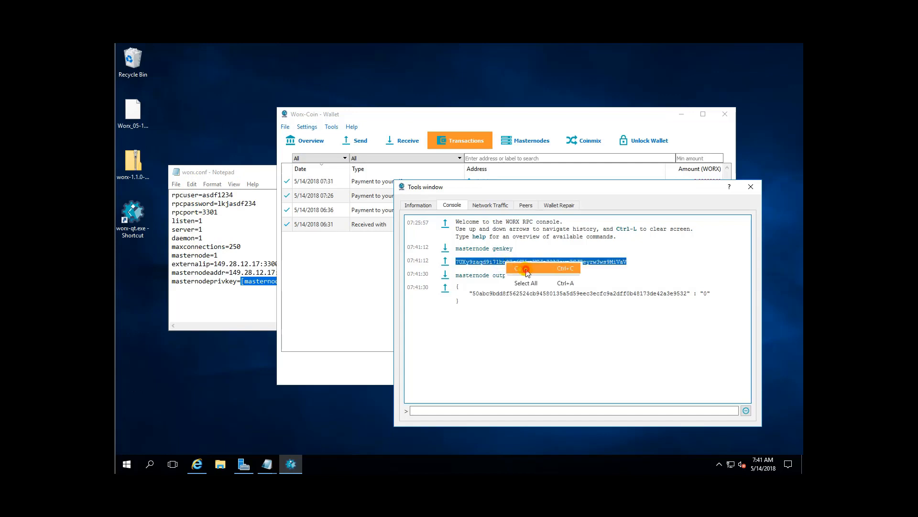
pyautogui.click(525, 269)
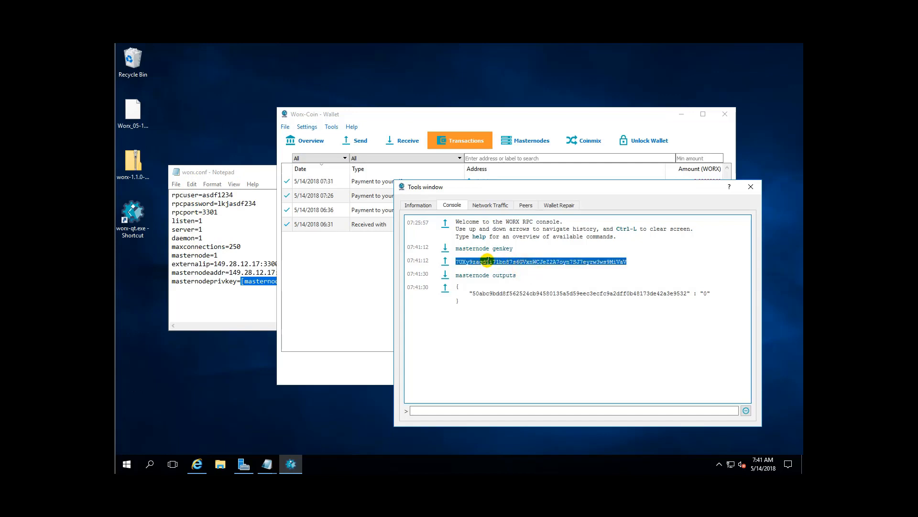
pyautogui.click(243, 280)
pyautogui.hotkey('shift', 'End')
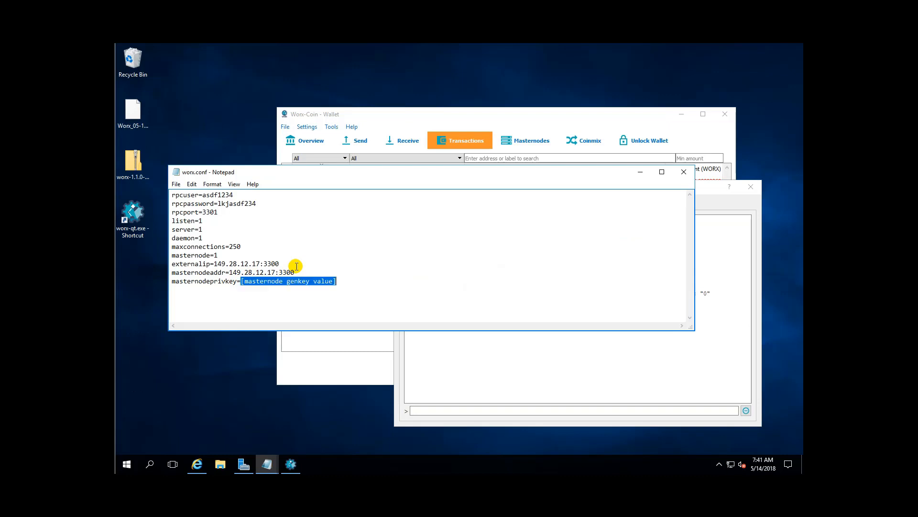
pyautogui.hotkey('ctrl', 'v')
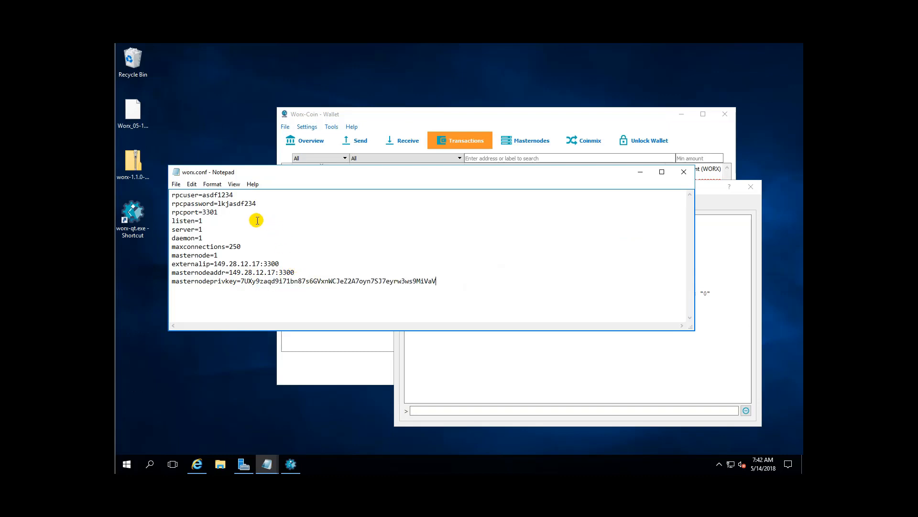
# - Save the completed worx.conf file and close it
pyautogui.click(176, 184)
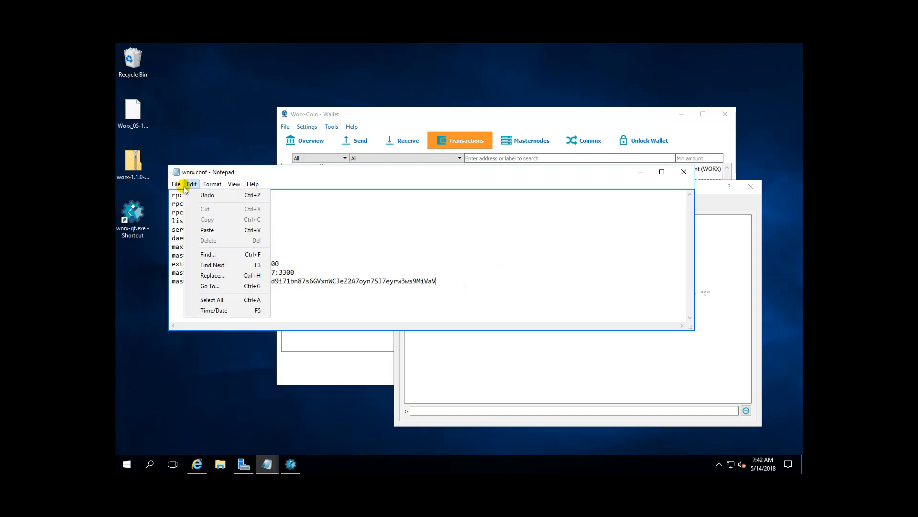
pyautogui.click(190, 216)
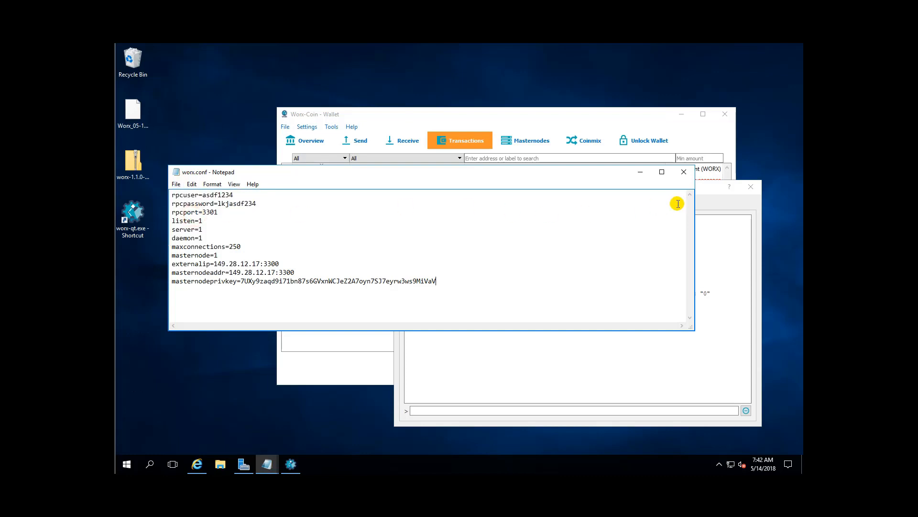
pyautogui.click(683, 176)
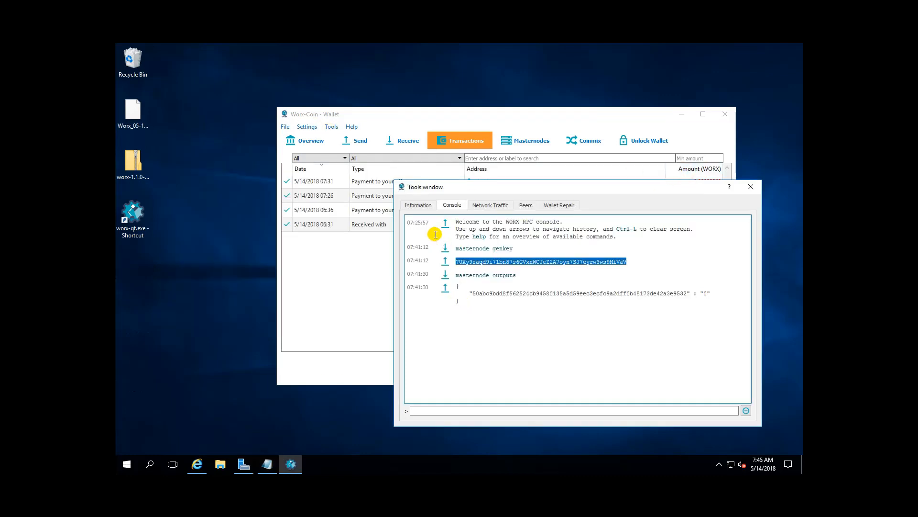
# - Open the wallet's masternode configuration file and add the MN1 template line from the notes below the example line
pyautogui.click(332, 127)
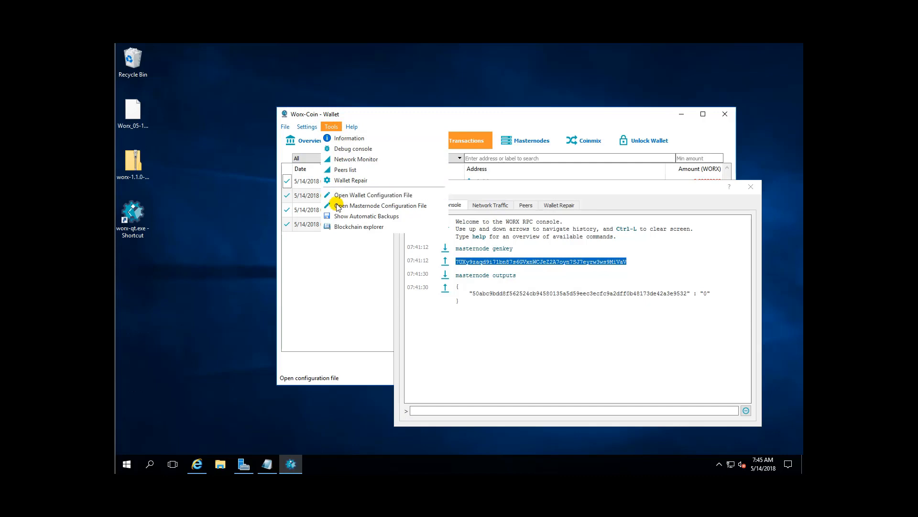
pyautogui.click(395, 210)
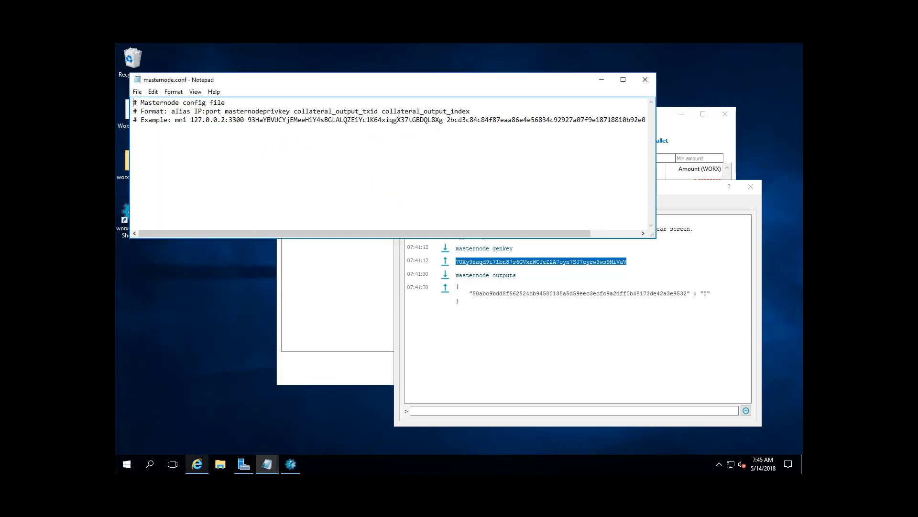
pyautogui.moveTo(267, 464)
pyautogui.click(216, 386)
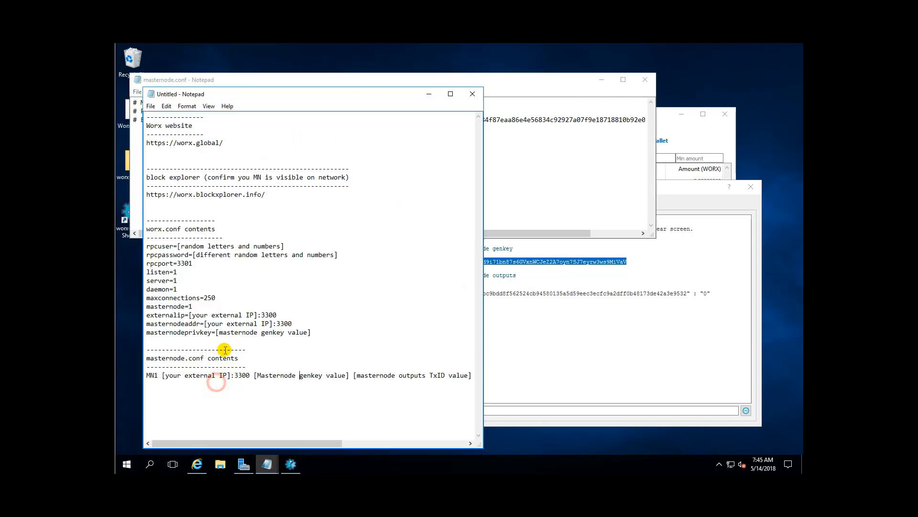
pyautogui.click(209, 375)
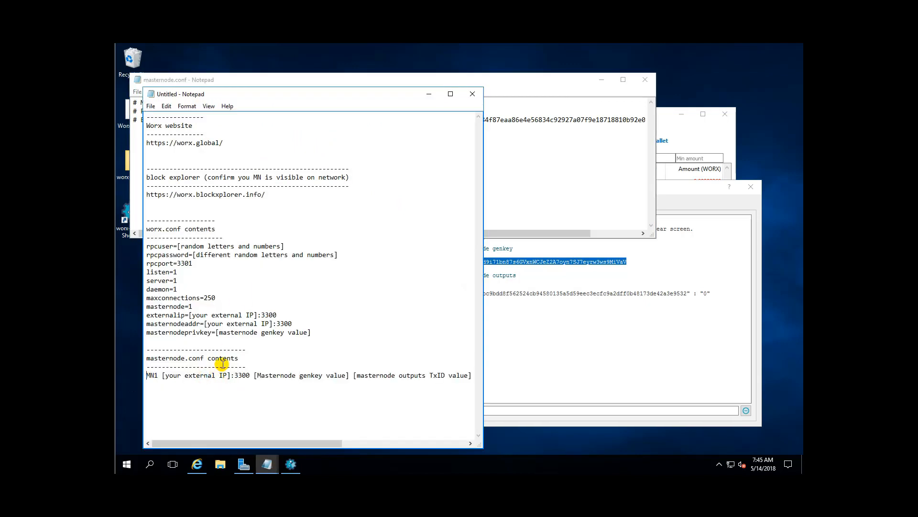
pyautogui.hotkey('shift', 'End')
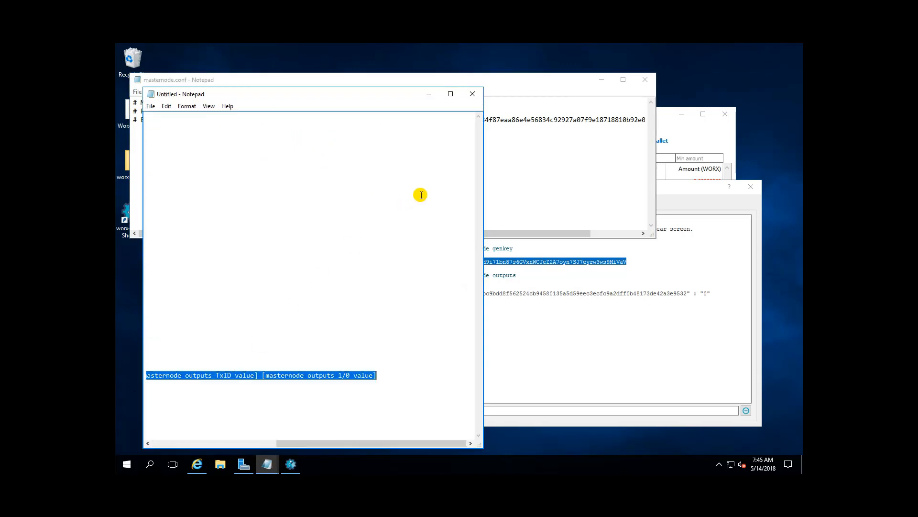
pyautogui.click(498, 174)
pyautogui.click(153, 129)
pyautogui.rightClick(153, 130)
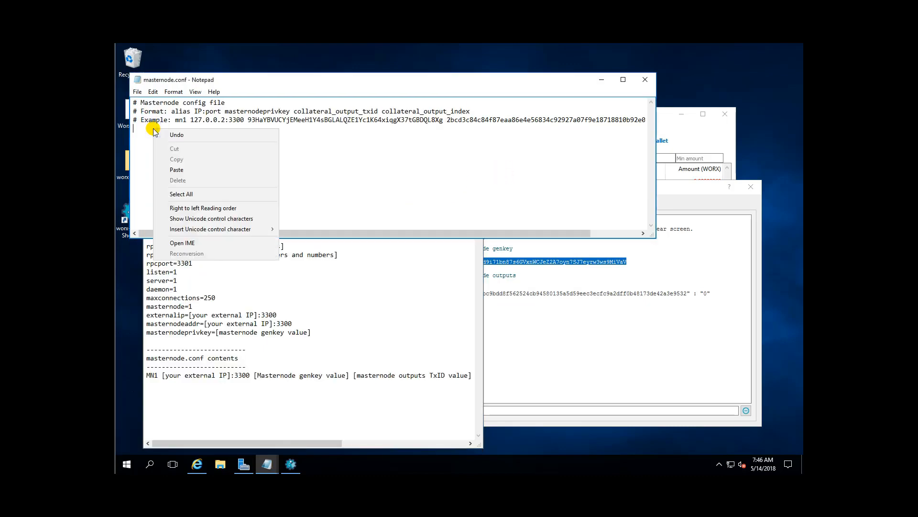
pyautogui.click(182, 168)
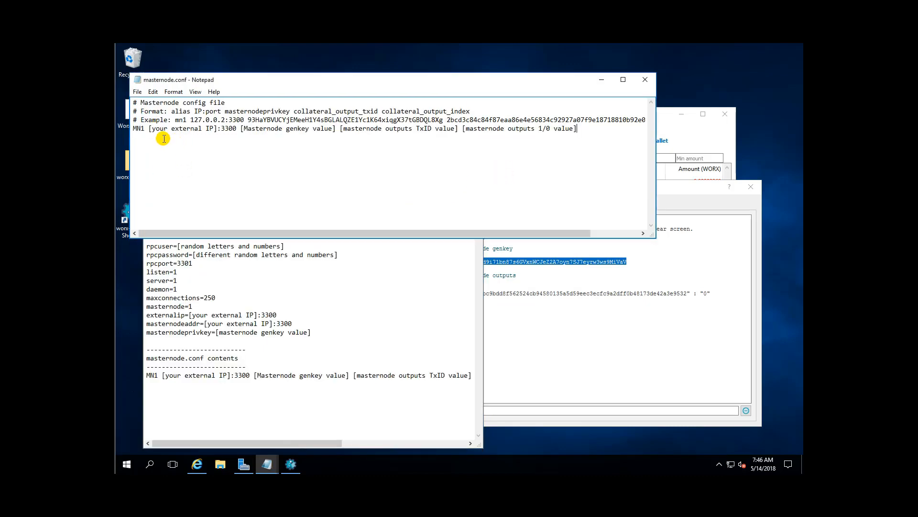
pyautogui.moveTo(144, 128); pyautogui.dragTo(136, 128)
# - Switch to Internet Explorer and search Google for "what is my ip" to look up the external IP for the MN1 line
pyautogui.click(148, 129)
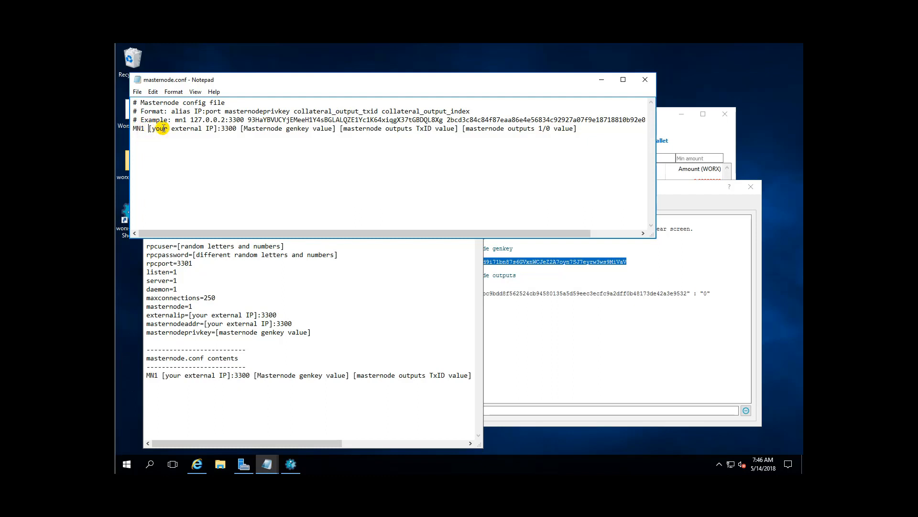
pyautogui.keyDown('shift'); pyautogui.click(216, 128); pyautogui.keyUp('shift')
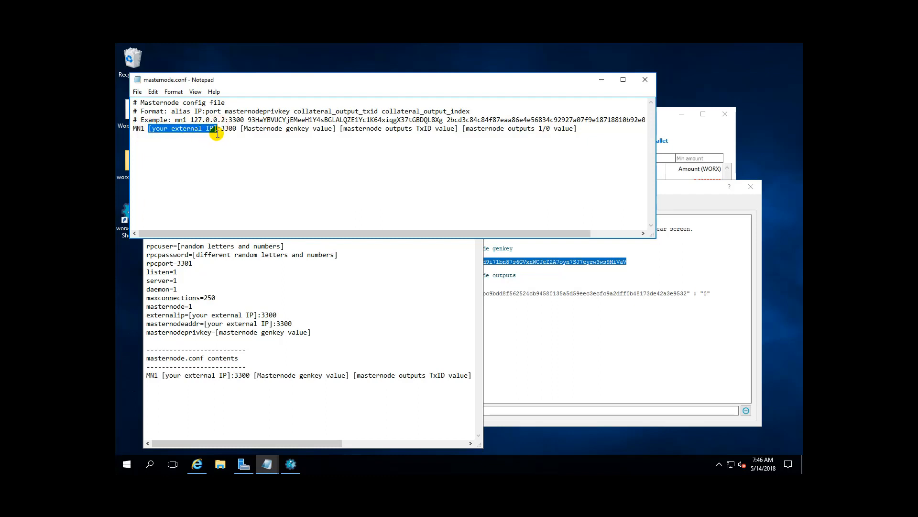
pyautogui.click(197, 464)
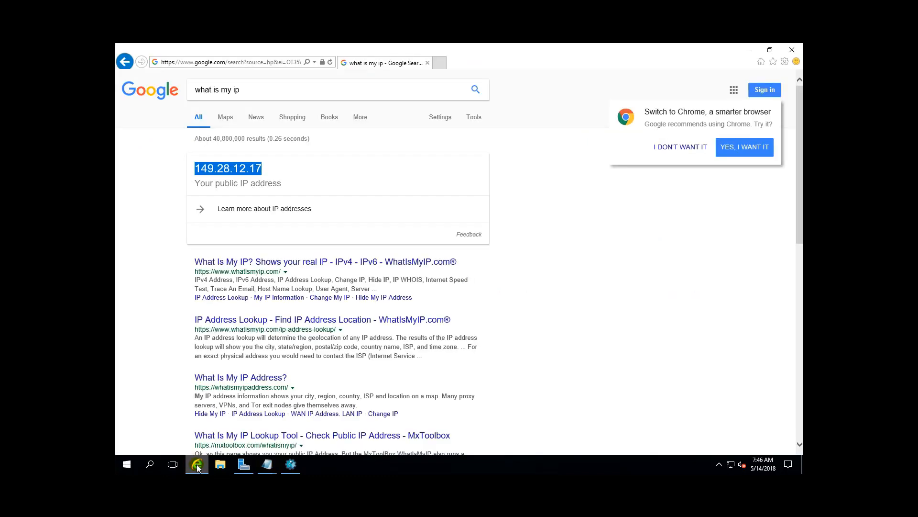
pyautogui.click(239, 63)
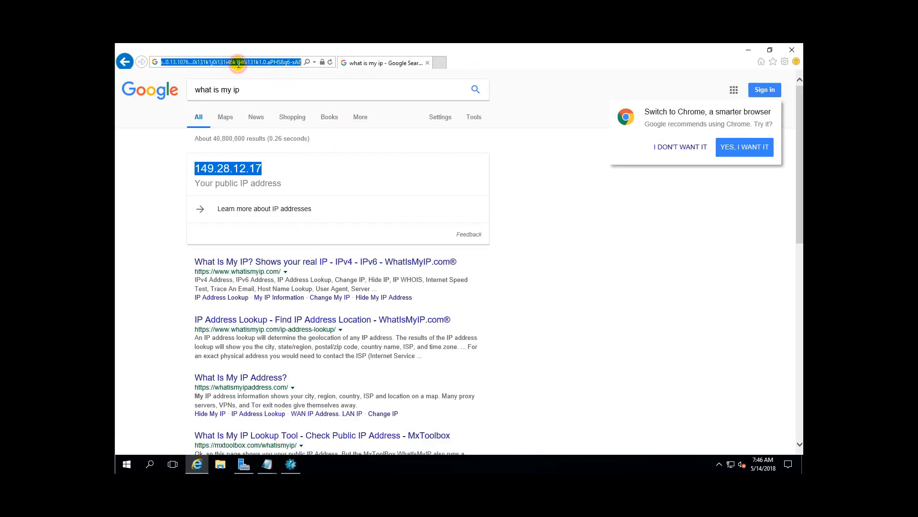
pyautogui.write('www')
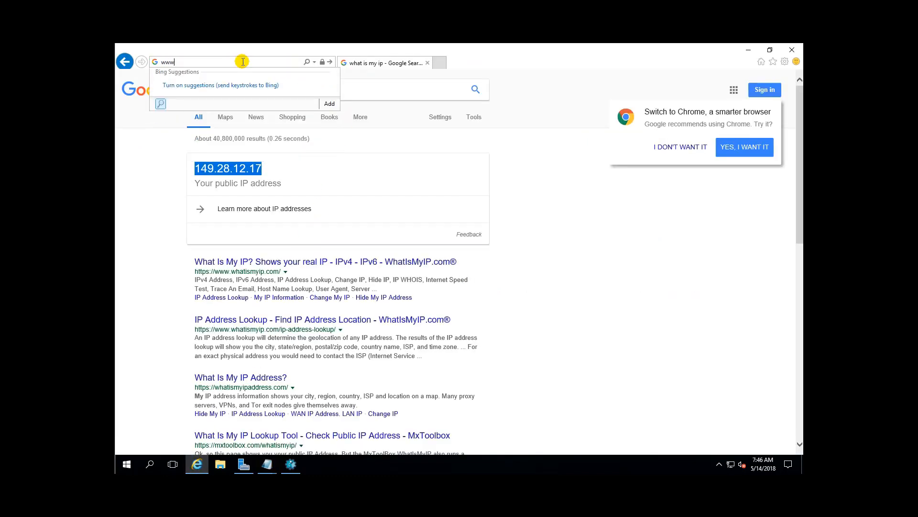
pyautogui.write('.google.com')
pyautogui.press('Return')
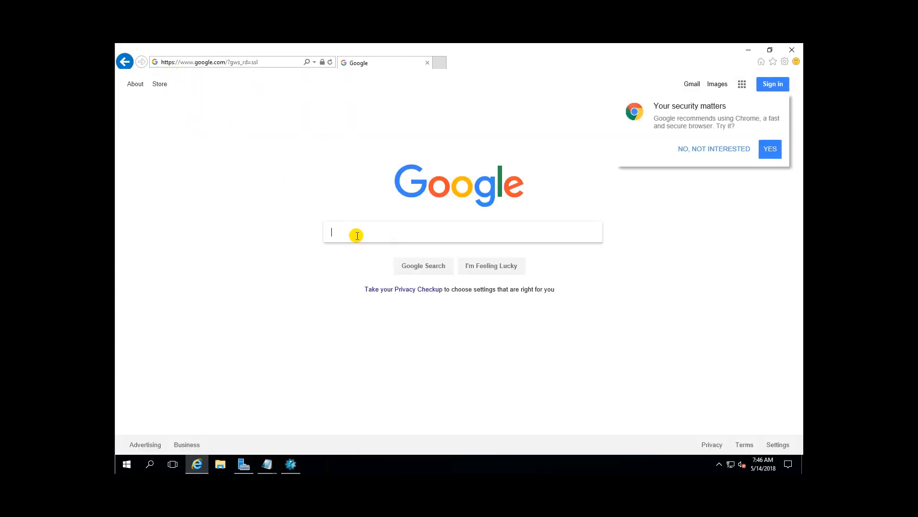
pyautogui.write('what ')
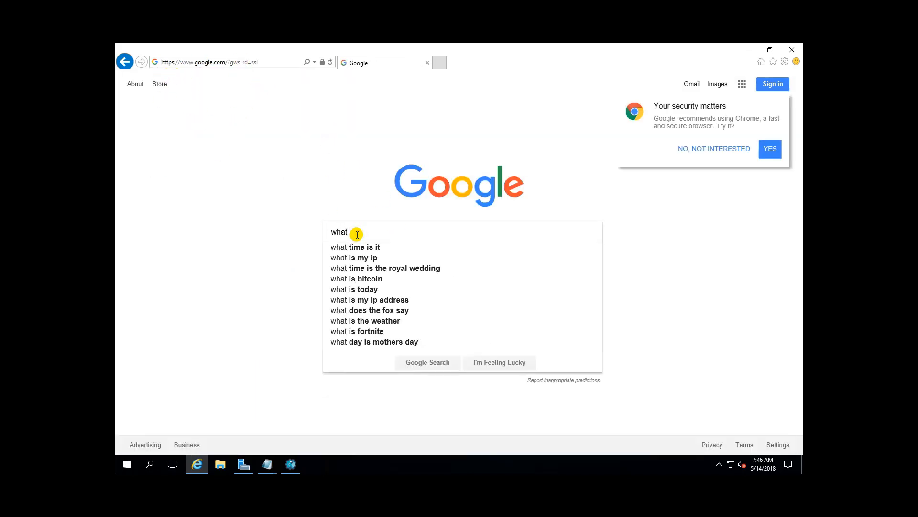
pyautogui.write('is my ip')
pyautogui.press('Return')
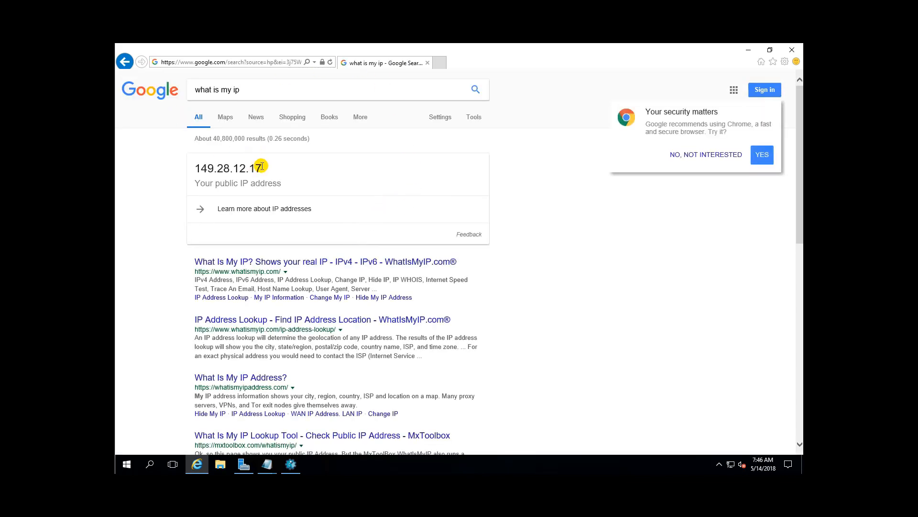
# - Copy the public IP address 149.28.12.17 and paste it over the [your external IP] placeholder in masternode.conf
pyautogui.moveTo(261, 166); pyautogui.dragTo(197, 167)
pyautogui.rightClick(209, 171)
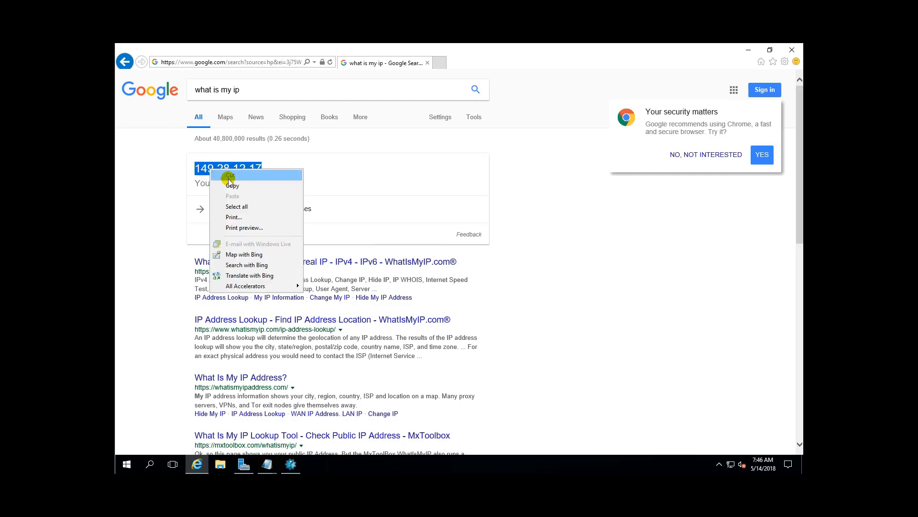
pyautogui.click(224, 180)
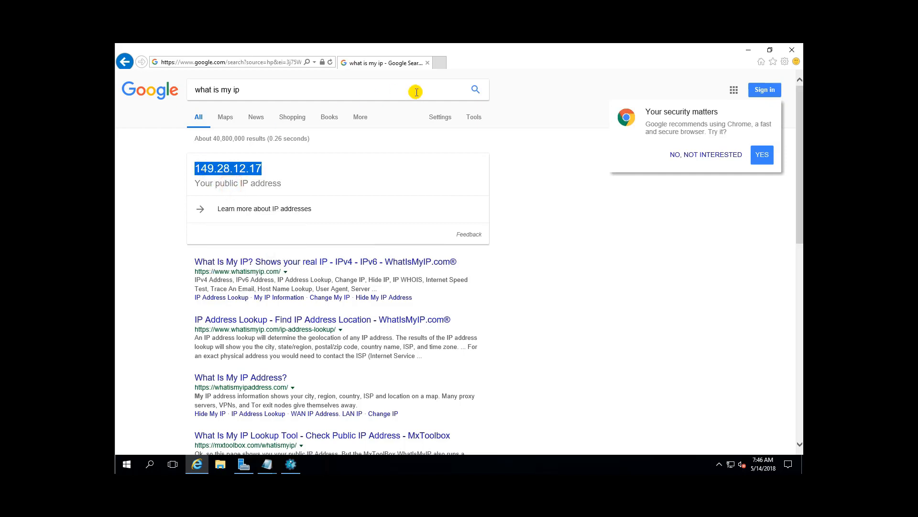
pyautogui.click(746, 50)
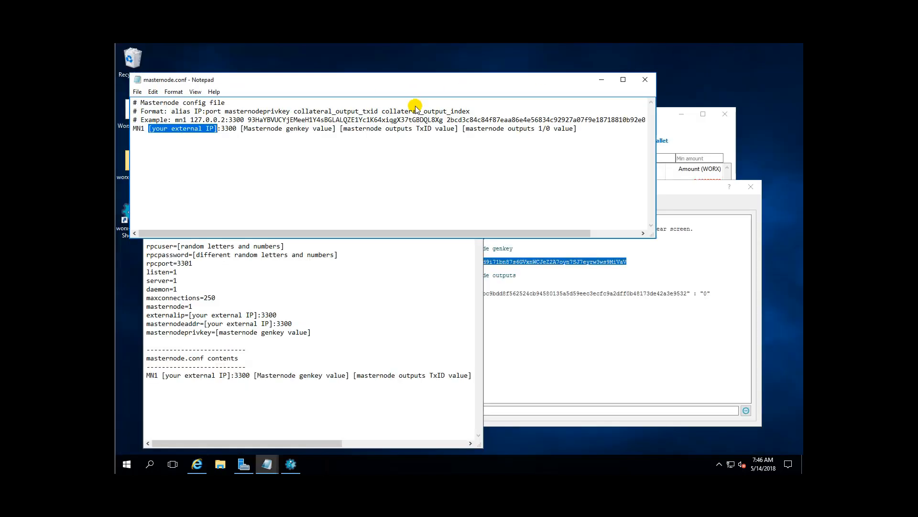
pyautogui.click(150, 129)
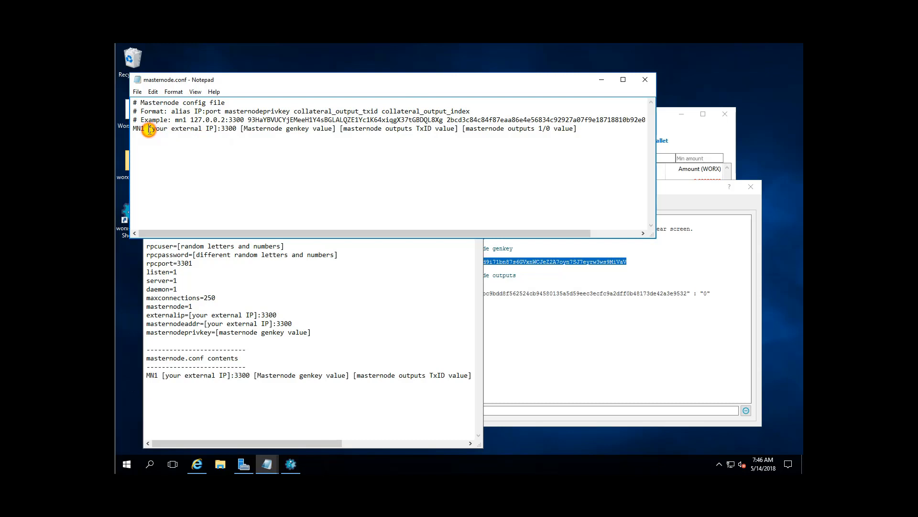
pyautogui.keyDown('shift'); pyautogui.click(218, 129); pyautogui.keyUp('shift')
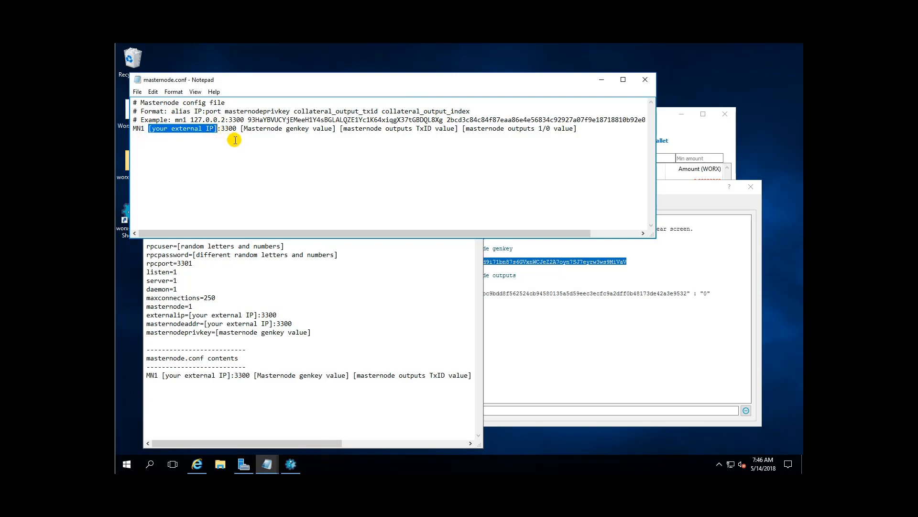
pyautogui.hotkey('ctrl', 'v')
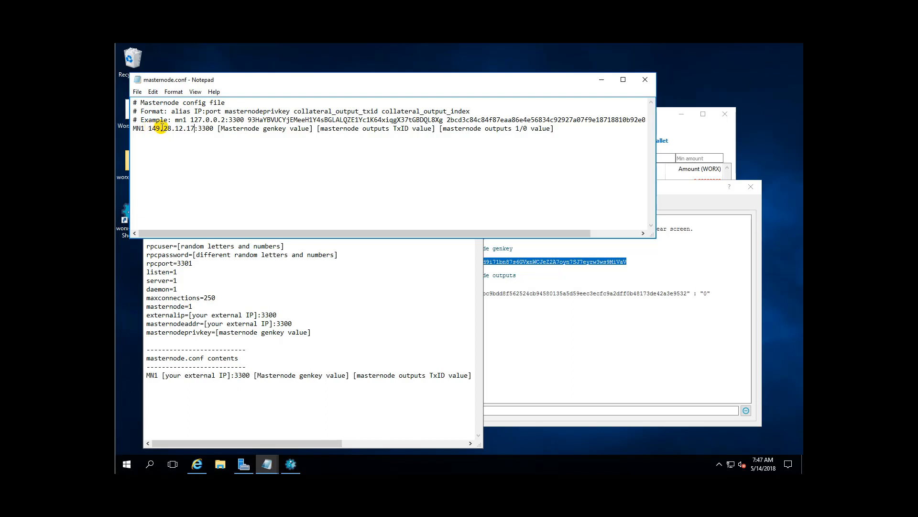
# - Replace the [Masternode genkey value] placeholder in masternode.conf with the masternode private key copied from the wallet console
pyautogui.click(218, 128)
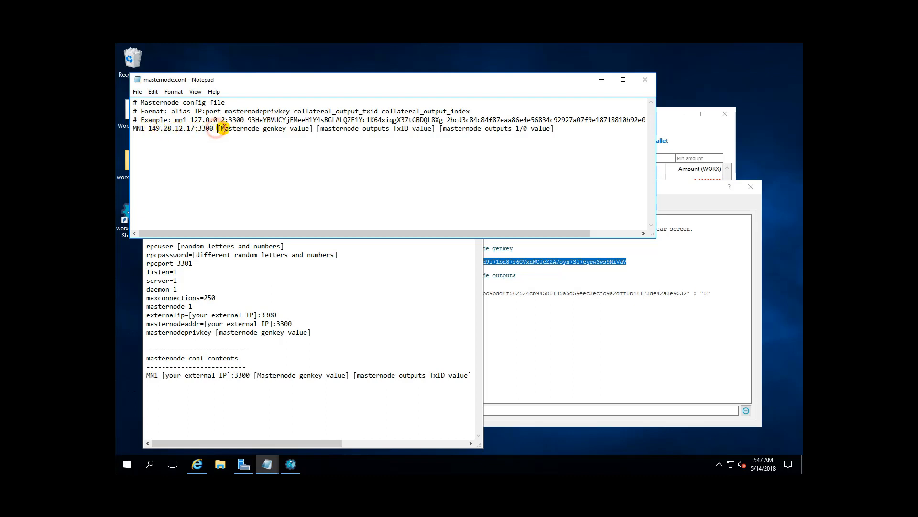
pyautogui.keyDown('shift'); pyautogui.click(311, 128); pyautogui.keyUp('shift')
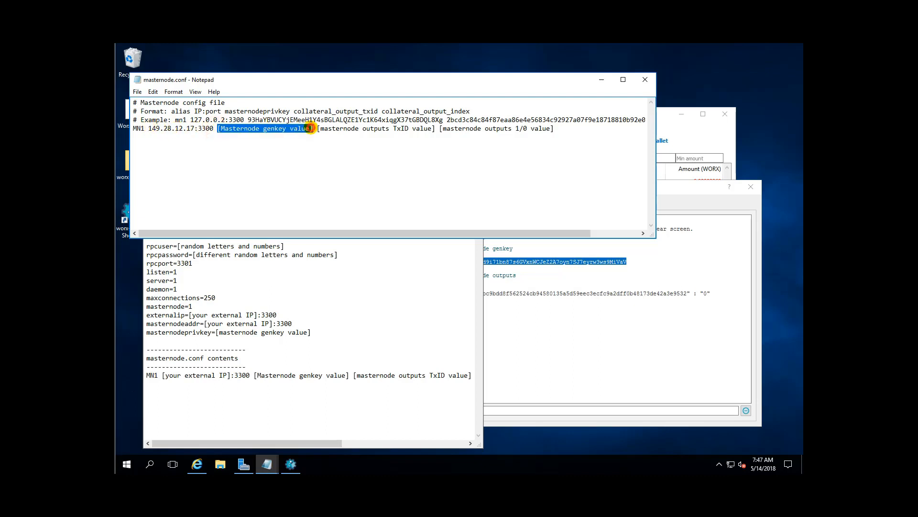
pyautogui.click(686, 189)
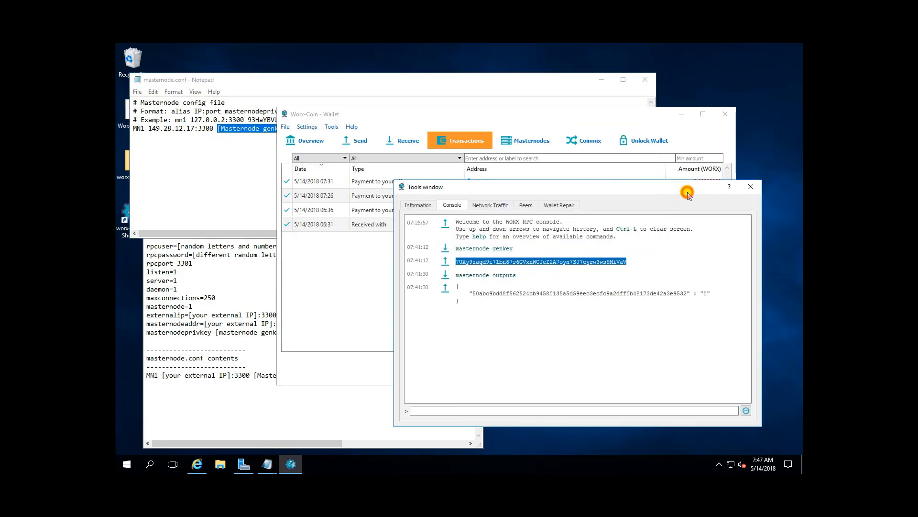
pyautogui.rightClick(500, 262)
pyautogui.click(519, 269)
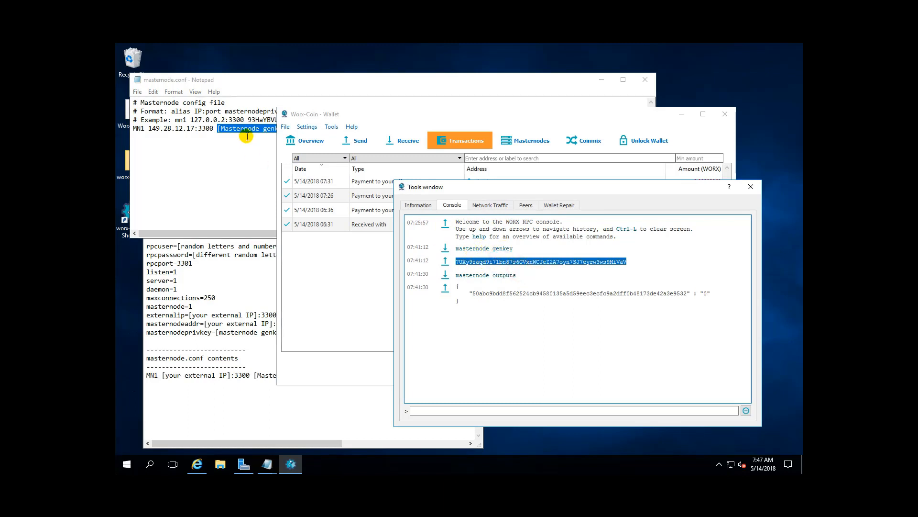
pyautogui.rightClick(231, 129)
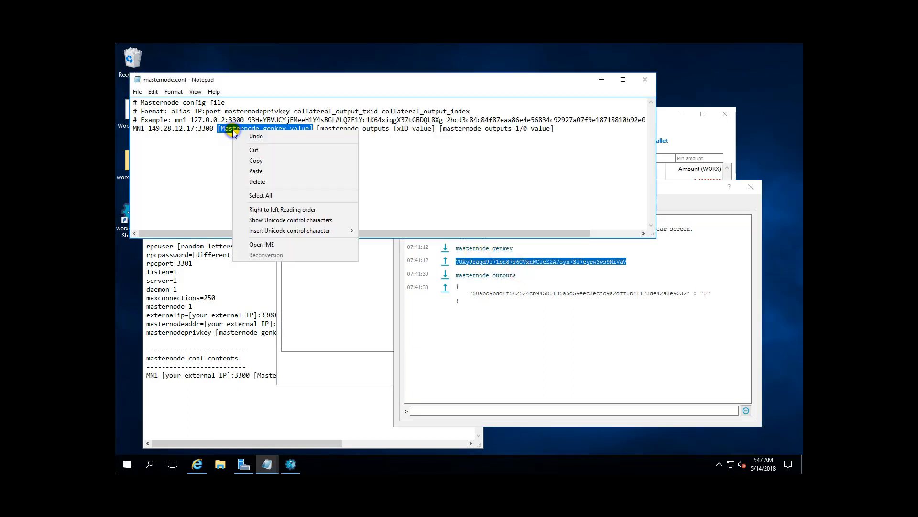
pyautogui.click(260, 173)
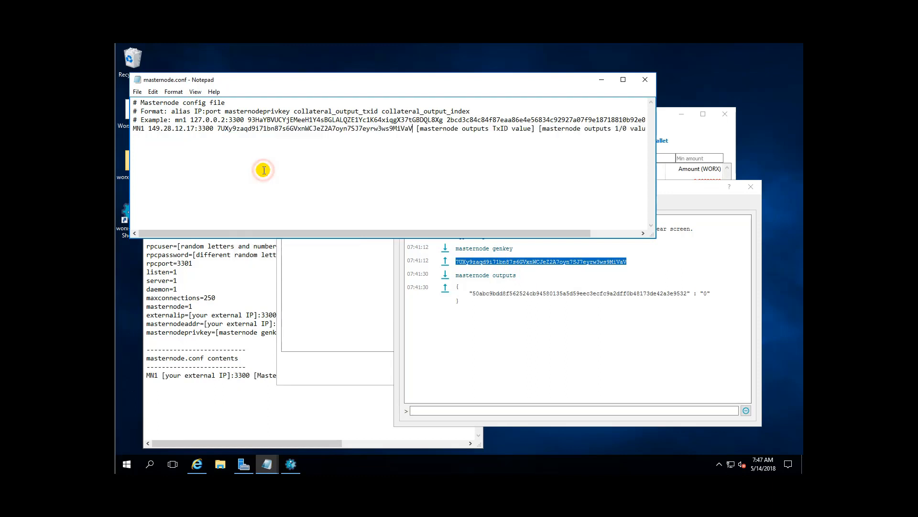
# - Replace the [masternode outputs TxID value] placeholder in masternode.conf with the transaction ID copied from the console's masternode outputs result
pyautogui.click(416, 128)
pyautogui.keyDown('shift'); pyautogui.click(534, 129); pyautogui.keyUp('shift')
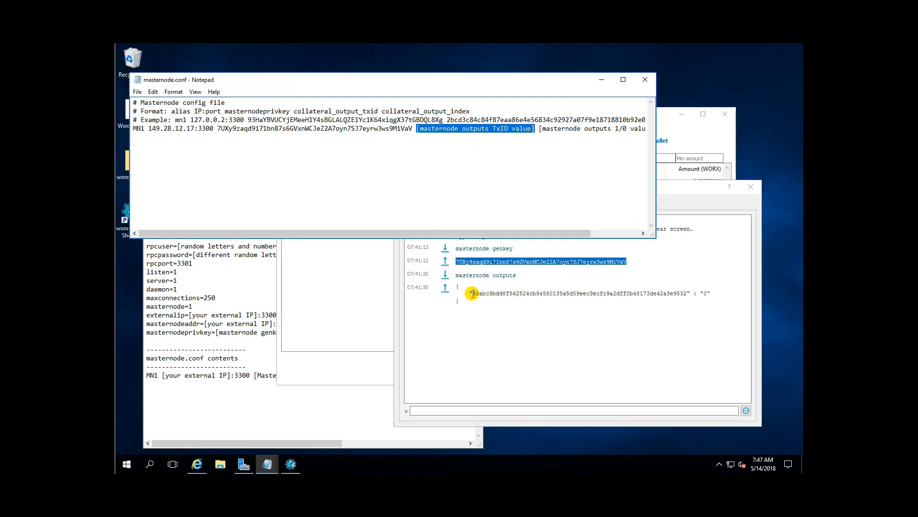
pyautogui.moveTo(473, 294); pyautogui.dragTo(684, 294)
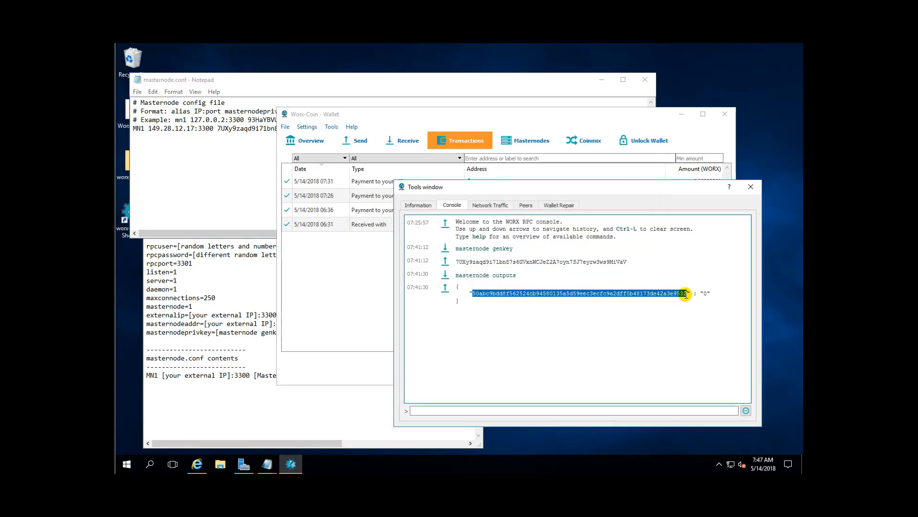
pyautogui.rightClick(684, 293)
pyautogui.click(701, 298)
pyautogui.click(346, 89)
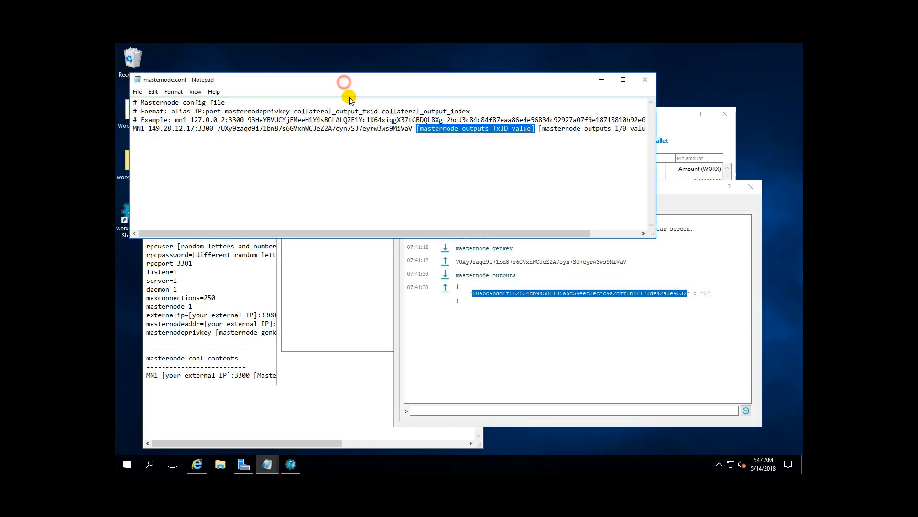
pyautogui.rightClick(457, 130)
pyautogui.click(489, 172)
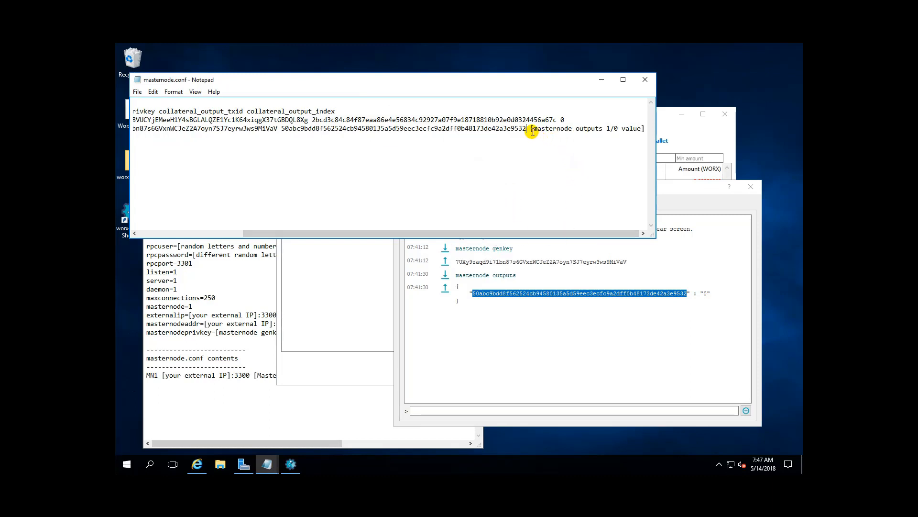
# - Replace the [masternode outputs 1/0 value] placeholder at the end of the MN1 line with 0
pyautogui.keyDown('shift'); pyautogui.click(643, 129); pyautogui.keyUp('shift')
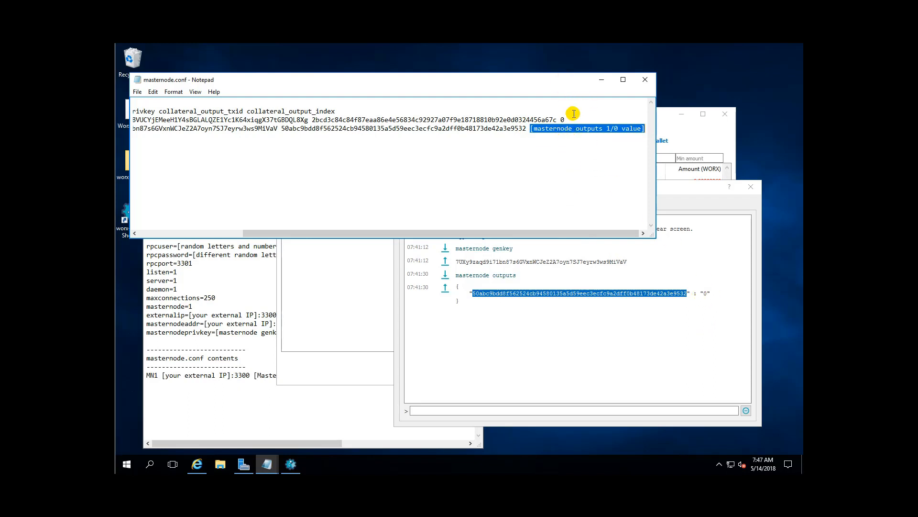
pyautogui.write('0')
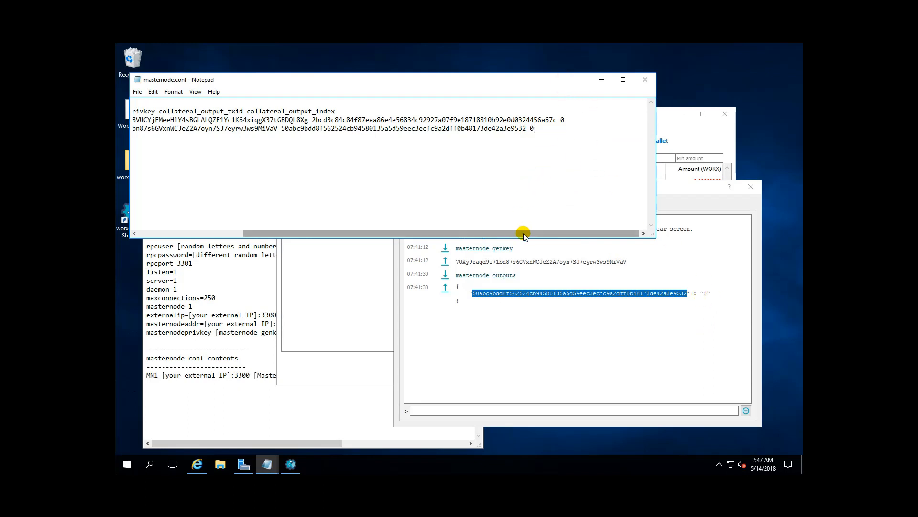
pyautogui.moveTo(545, 233); pyautogui.dragTo(265, 190)
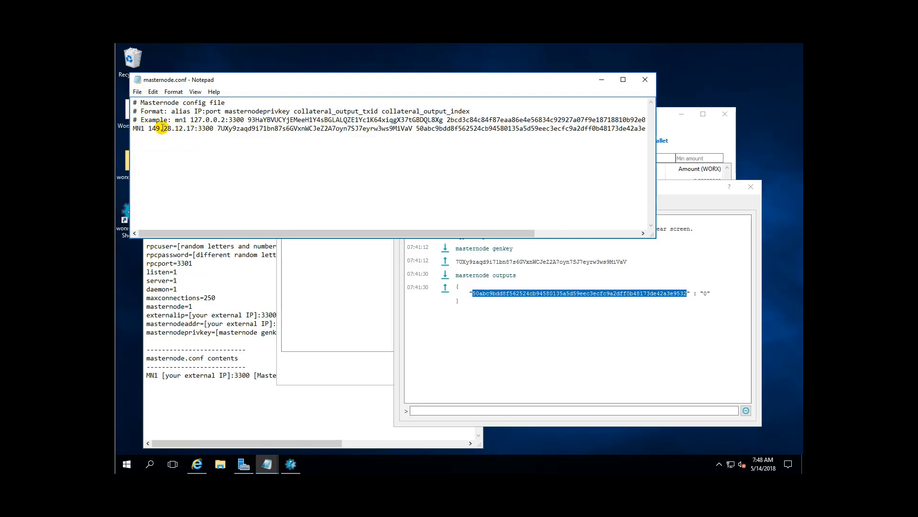
# - Save and close masternode.conf, and close the wallet's Tools window
pyautogui.click(138, 92)
pyautogui.click(152, 124)
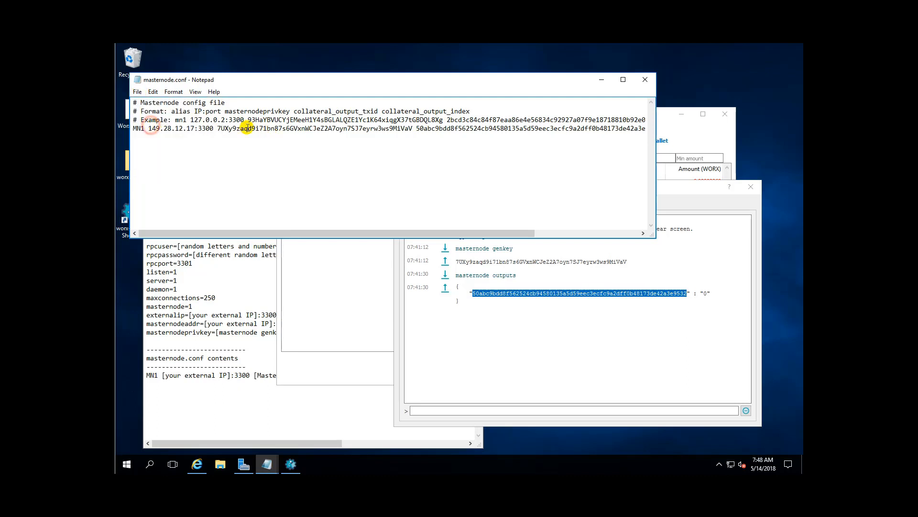
pyautogui.click(645, 81)
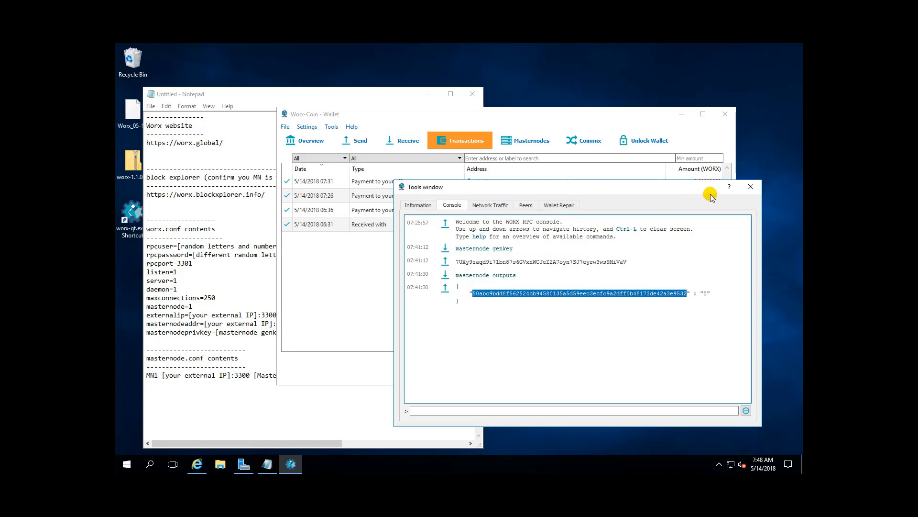
pyautogui.click(750, 187)
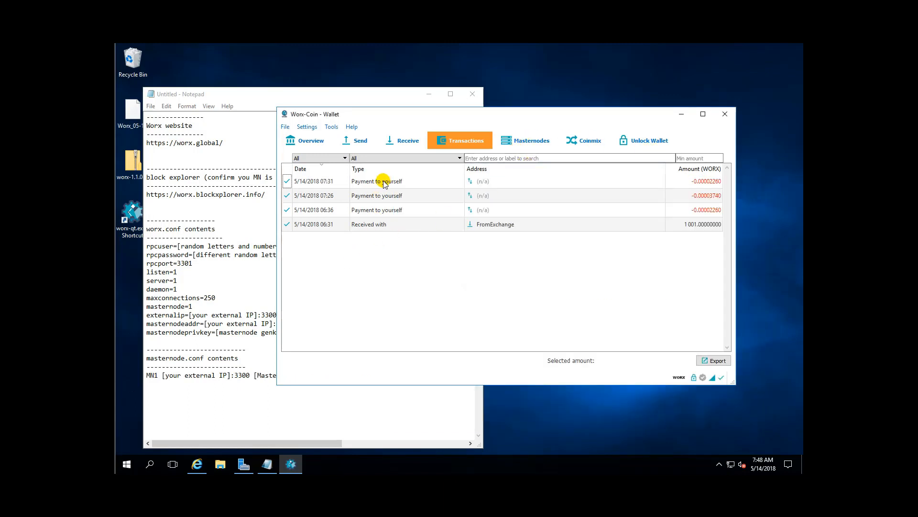
# - Exit the Worx wallet, minimize the Notepad notes, and relaunch the wallet from its desktop shortcut
pyautogui.moveTo(384, 184)
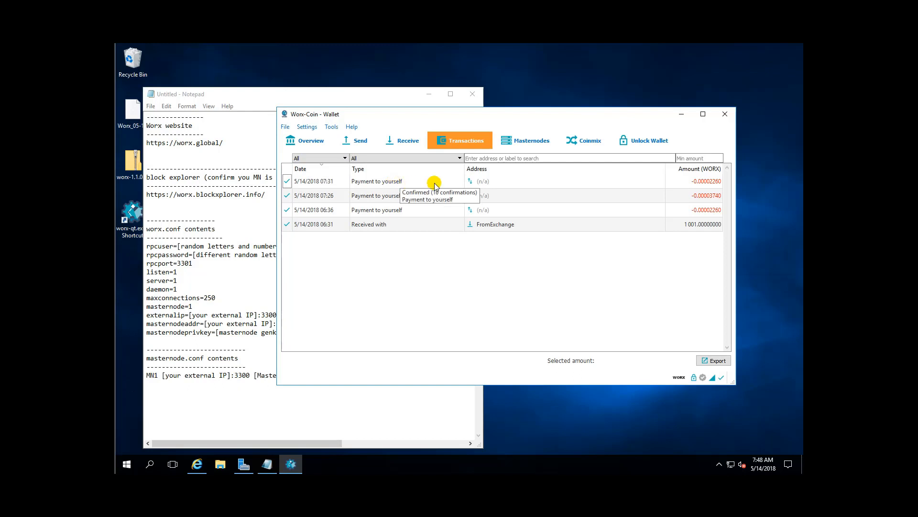
pyautogui.click(286, 128)
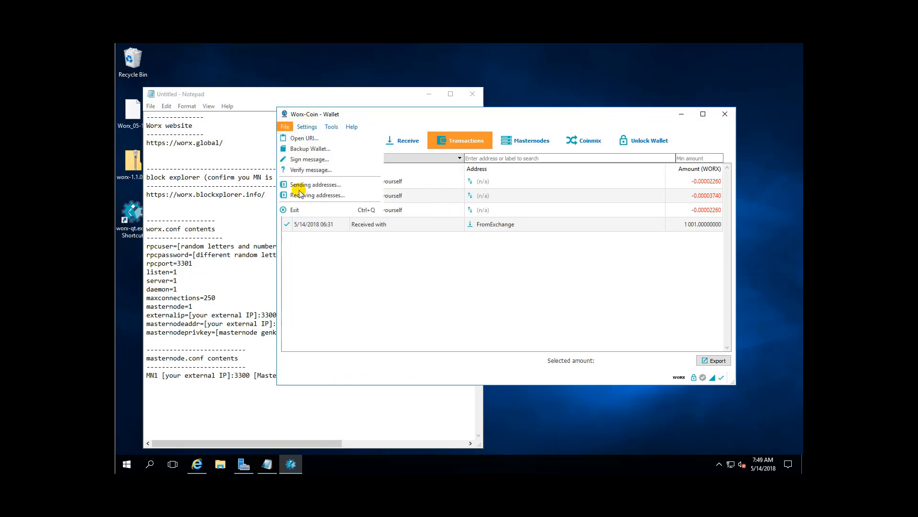
pyautogui.click(304, 213)
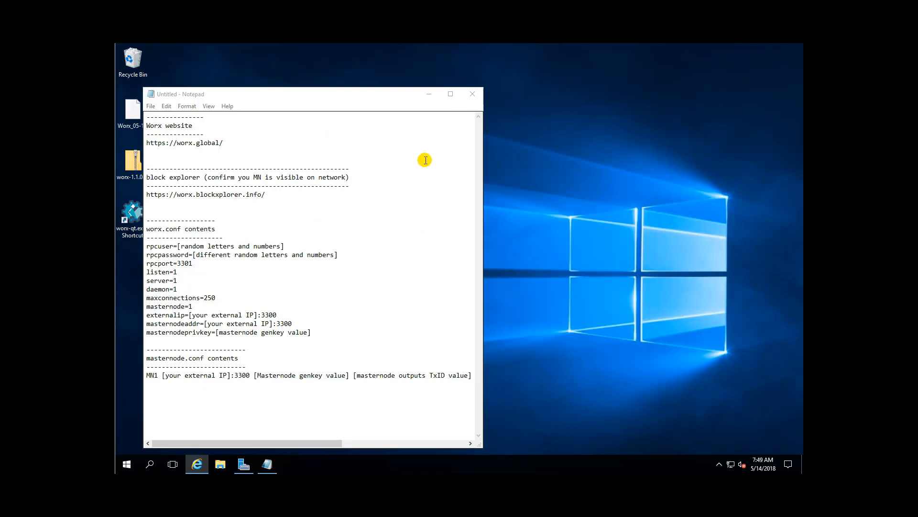
pyautogui.click(429, 95)
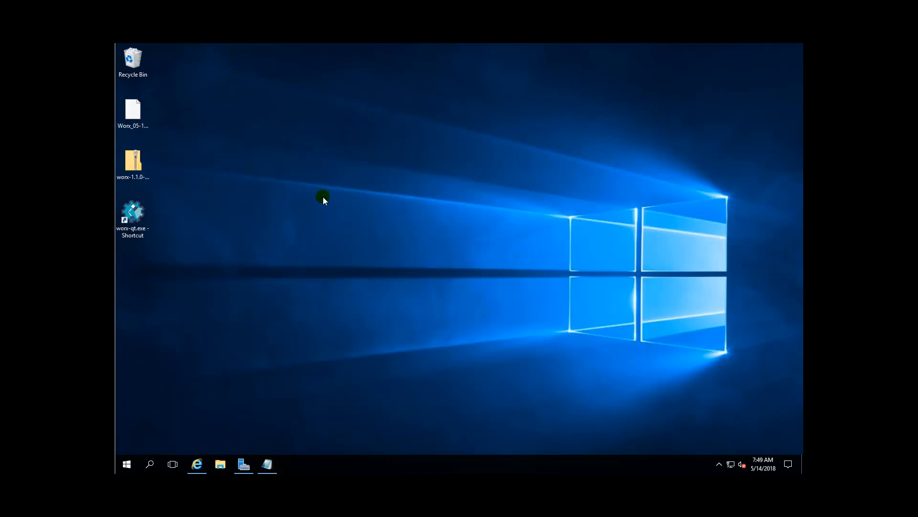
pyautogui.doubleClick(135, 215)
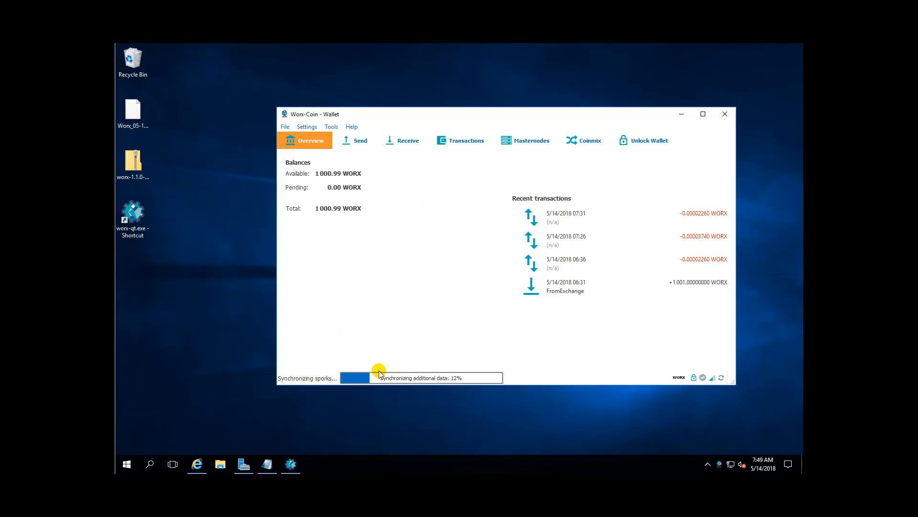
pyautogui.click(352, 376)
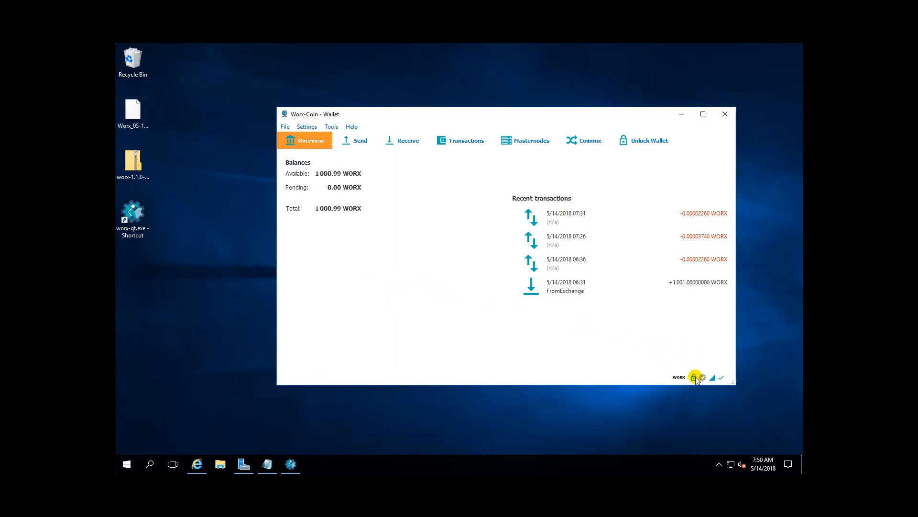
# - Unlock the wallet by entering the wallet passphrase, and check the lock status
pyautogui.moveTo(695, 378)
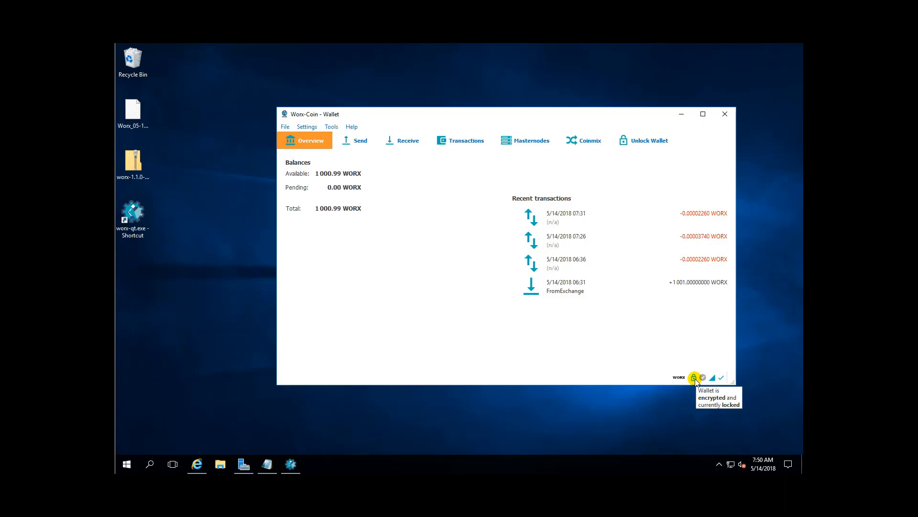
pyautogui.click(307, 126)
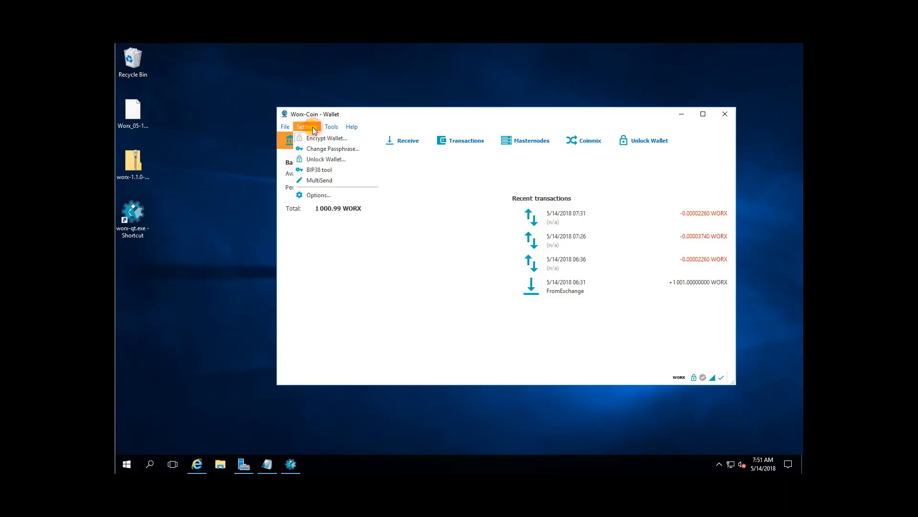
pyautogui.click(328, 160)
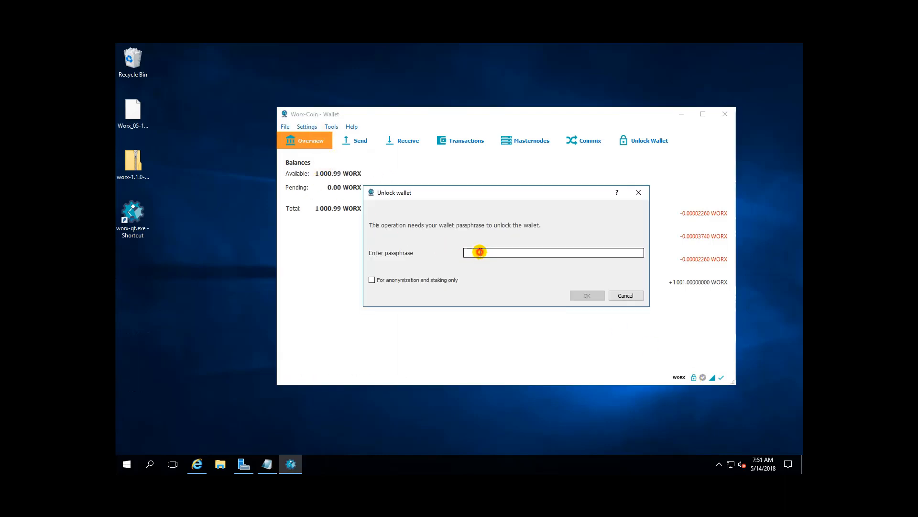
pyautogui.write('••')
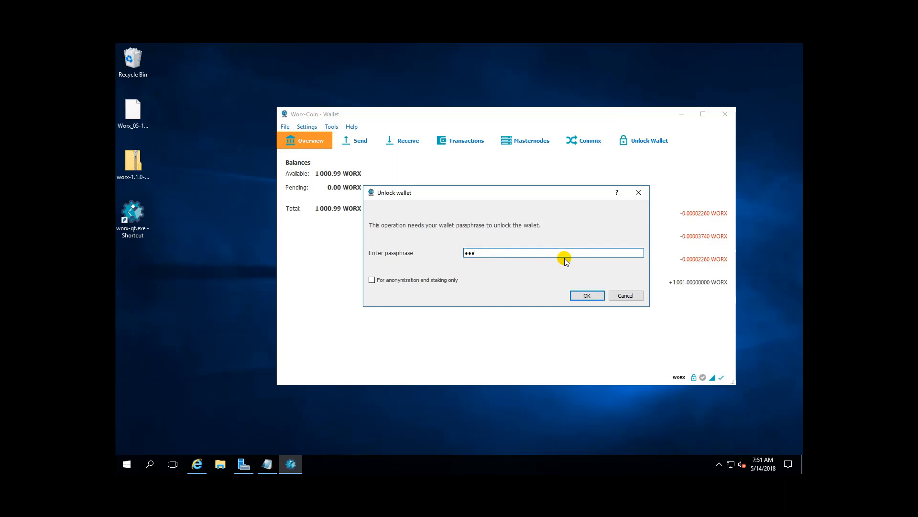
pyautogui.press('Return')
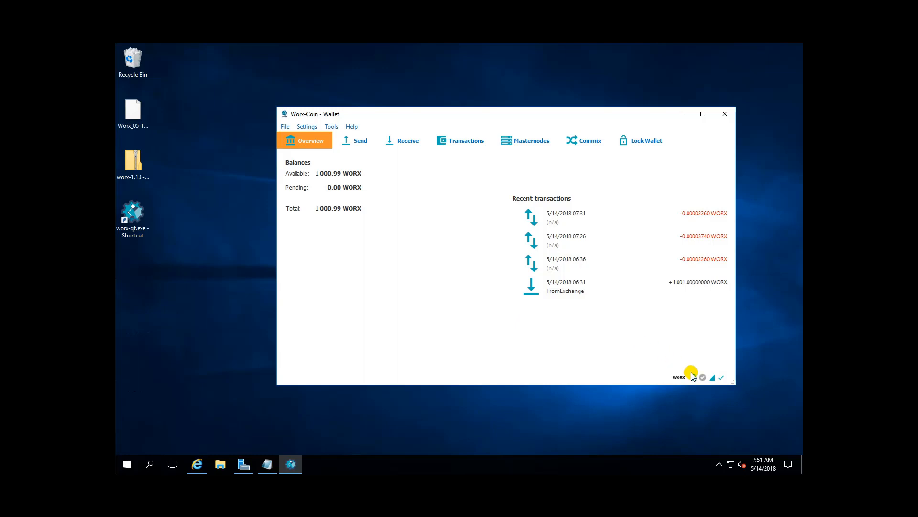
pyautogui.moveTo(693, 377)
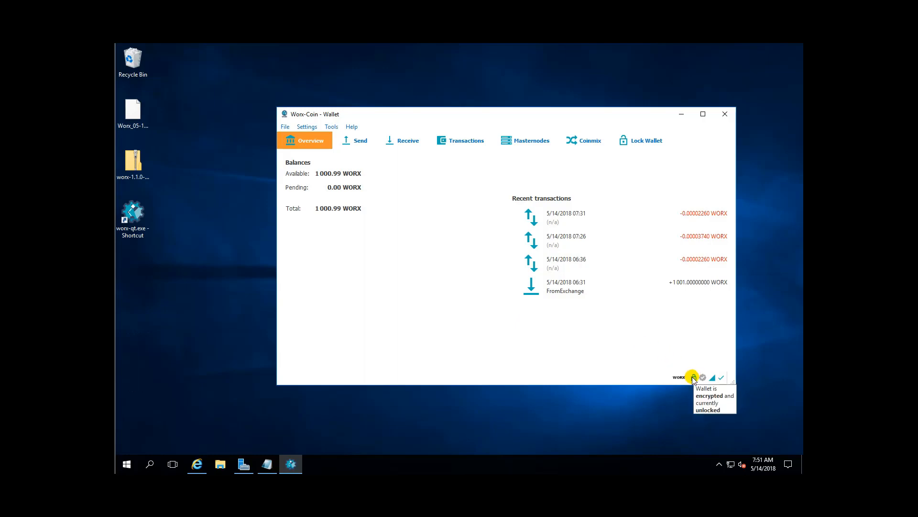
# - Select MN1 in the wallet's own masternode list, start all masternodes, and close the result message
pyautogui.click(530, 140)
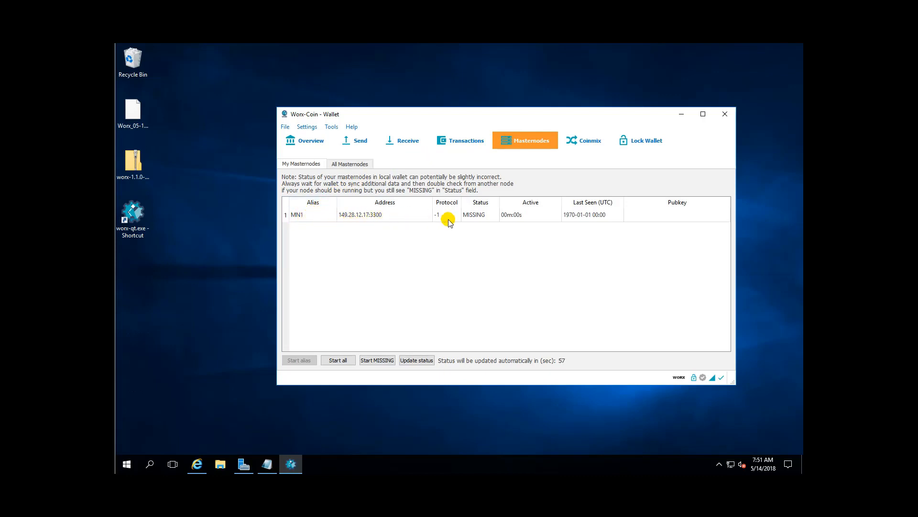
pyautogui.click(361, 215)
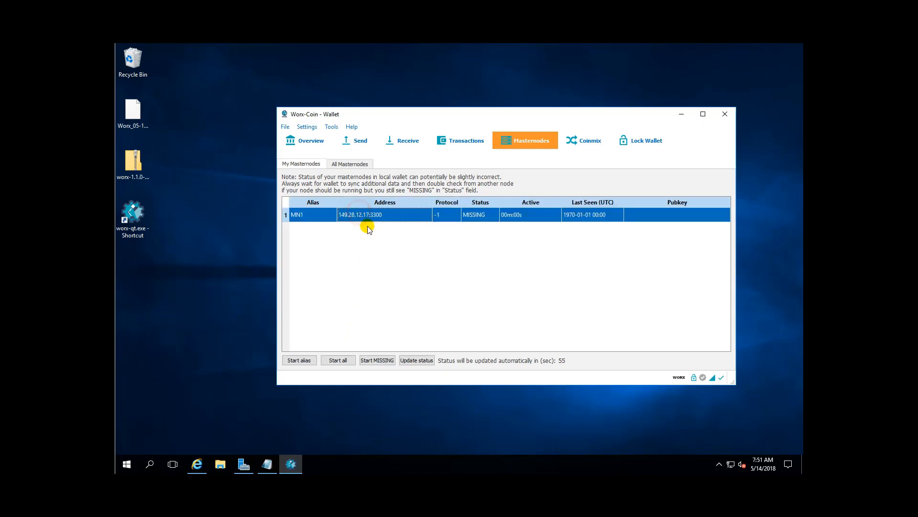
pyautogui.click(337, 361)
pyautogui.click(520, 262)
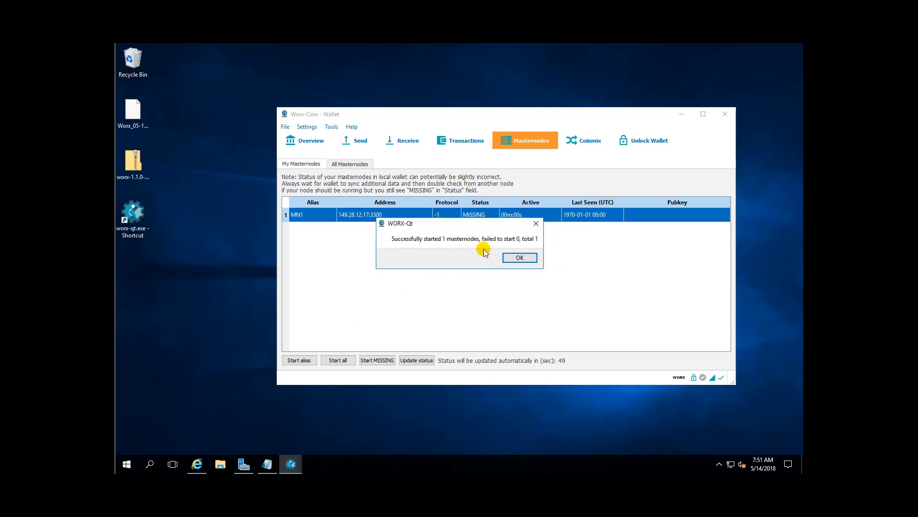
pyautogui.click(506, 257)
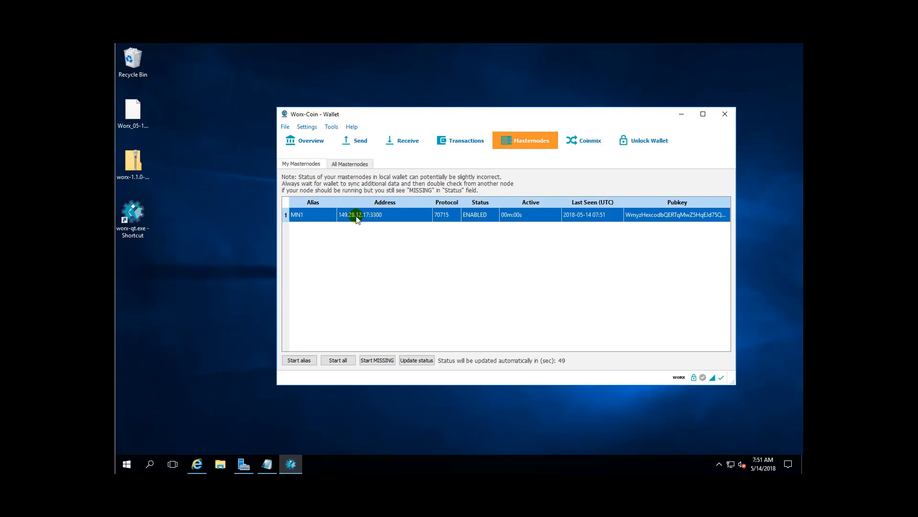
pyautogui.click(254, 409)
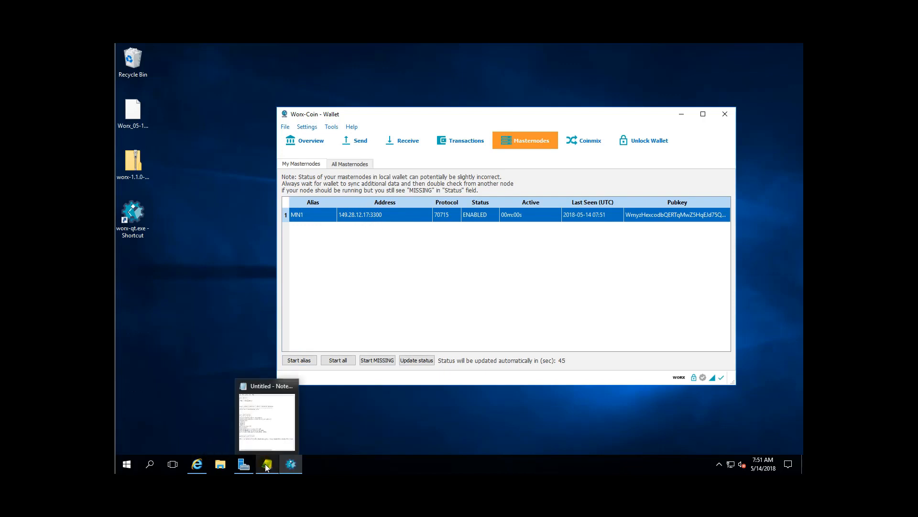
pyautogui.click(271, 411)
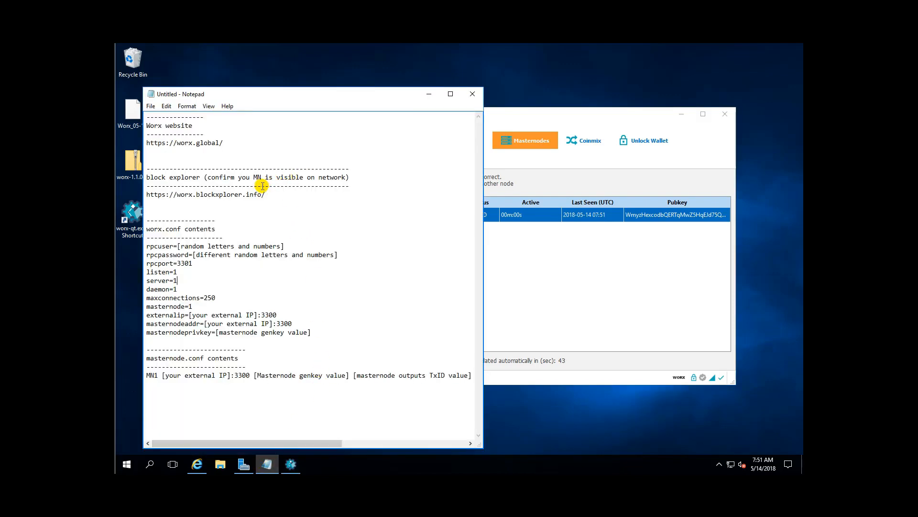
pyautogui.moveTo(280, 194); pyautogui.dragTo(145, 194)
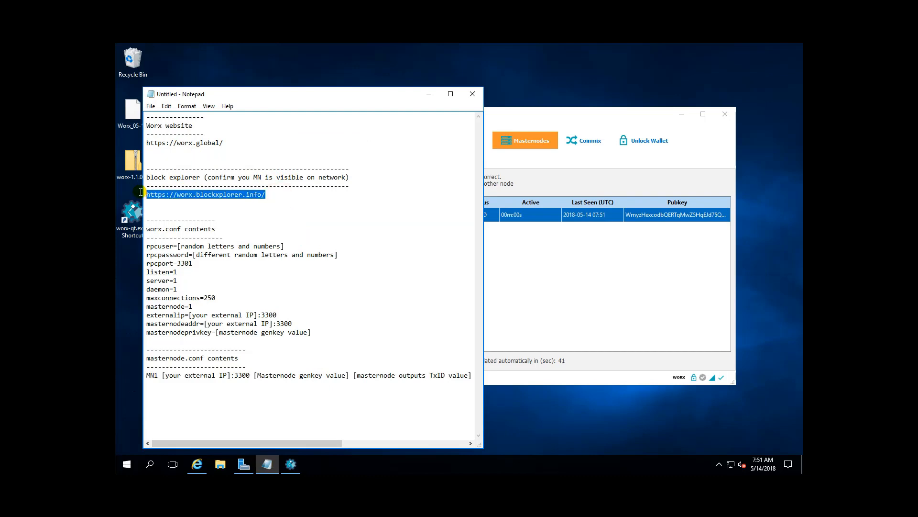
pyautogui.rightClick(182, 195)
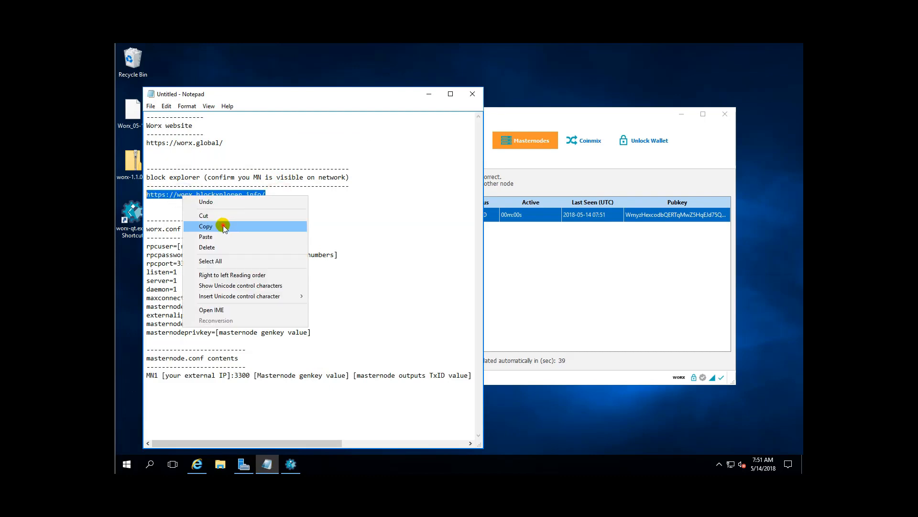
pyautogui.click(230, 225)
pyautogui.click(429, 94)
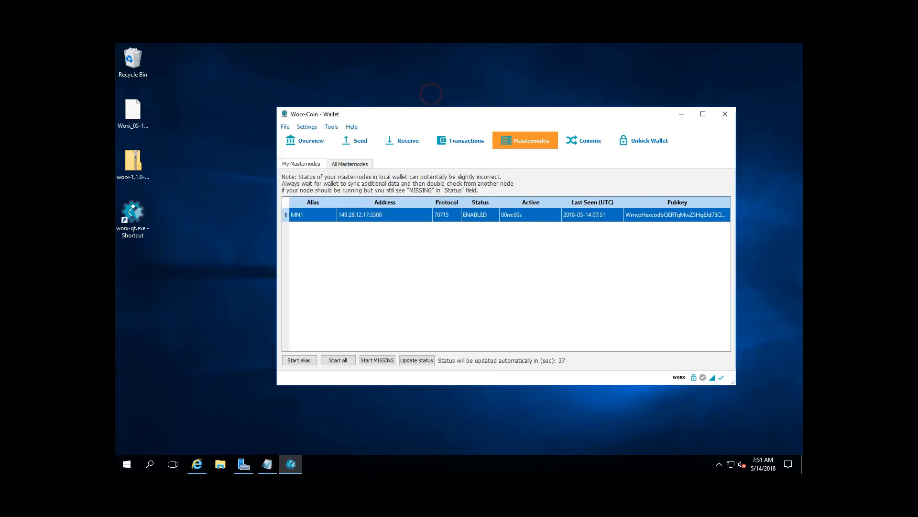
pyautogui.click(200, 465)
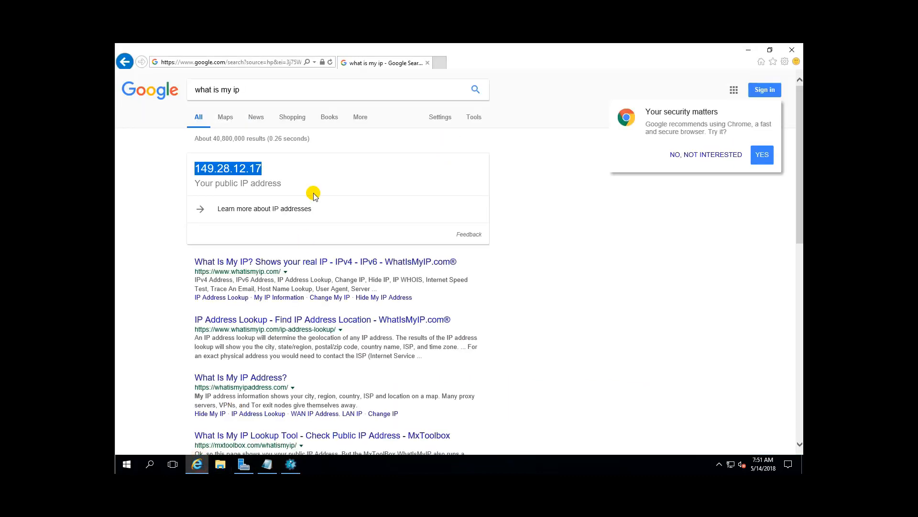
pyautogui.click(242, 61)
pyautogui.rightClick(248, 62)
pyautogui.click(270, 101)
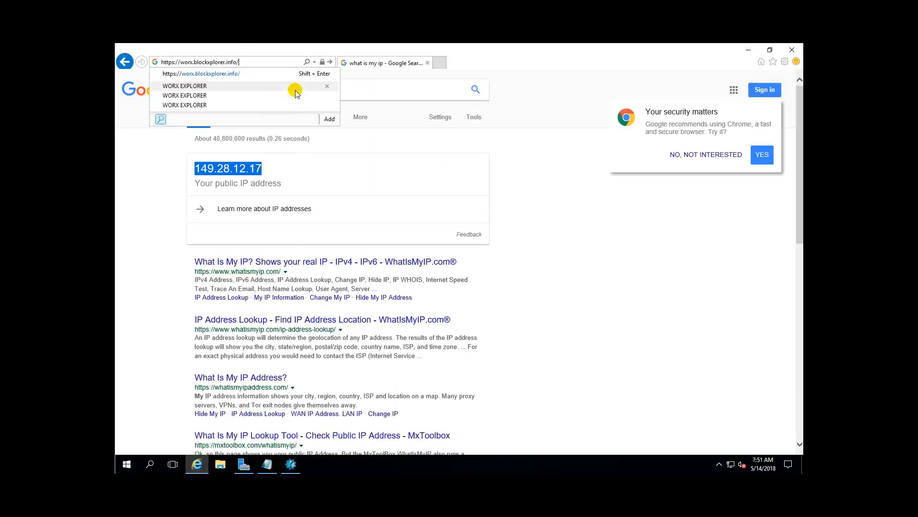
pyautogui.press('Return')
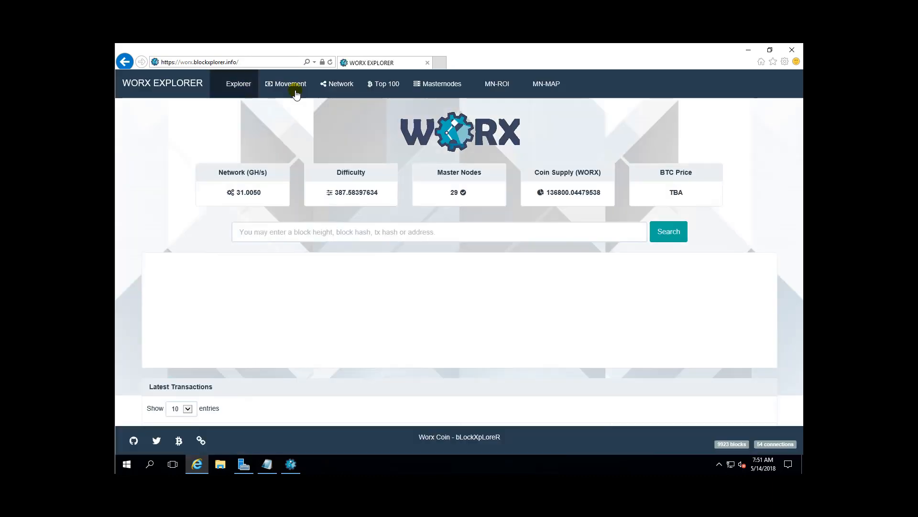
pyautogui.click(441, 87)
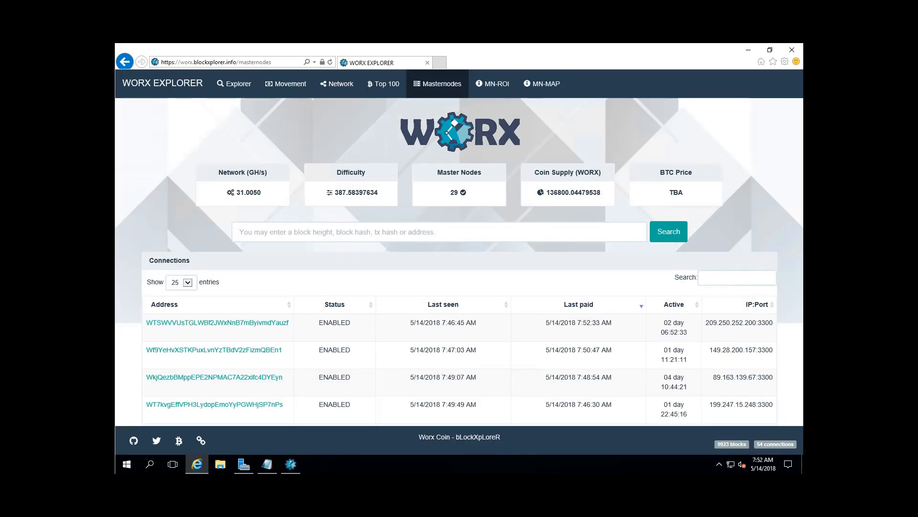
# - Restore and widen the browser window, and position the wallet below it so the MN1 address stays readable beneath the explorer
pyautogui.click(770, 50)
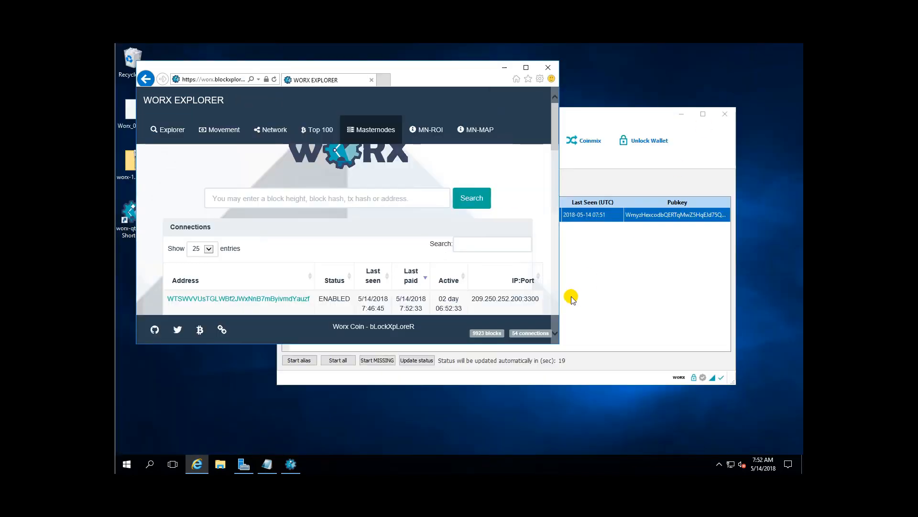
pyautogui.moveTo(559, 343); pyautogui.dragTo(737, 344)
pyautogui.click(532, 346)
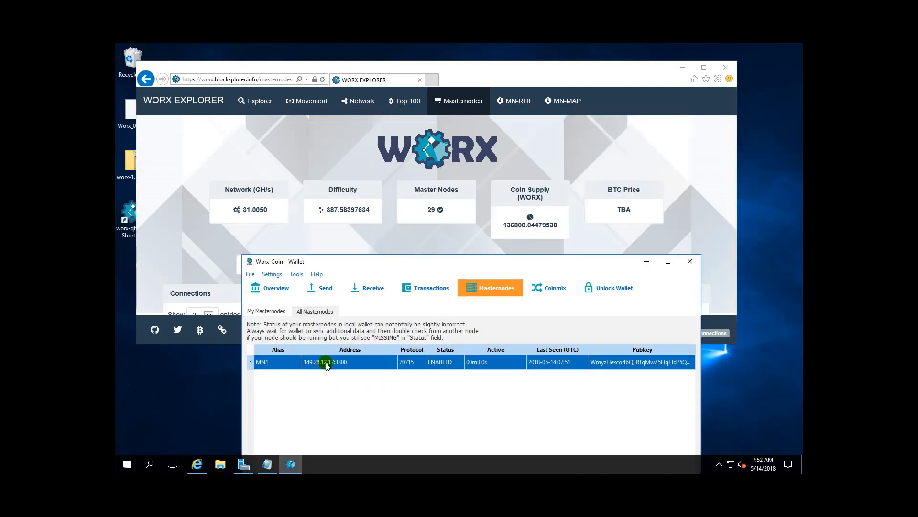
pyautogui.click(693, 224)
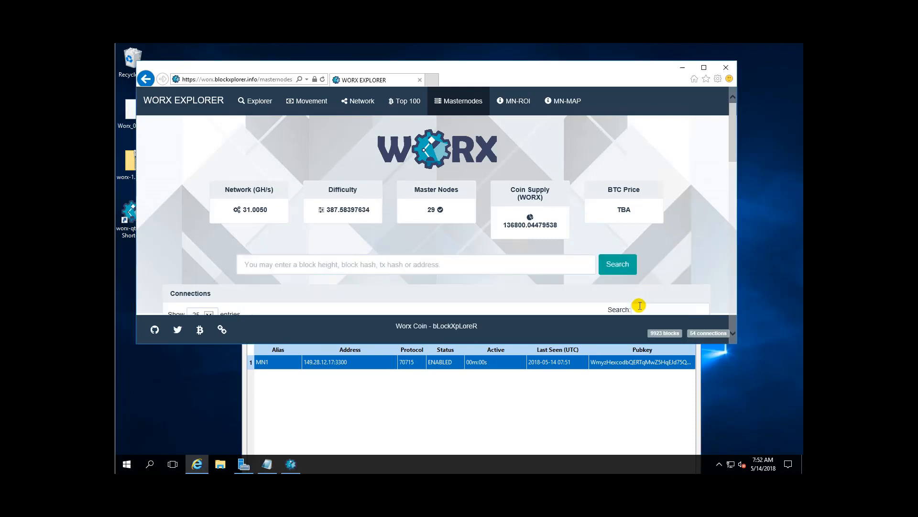
# - Filter the explorer's masternode connections list by the IP address 149.28.12.17
pyautogui.click(639, 305)
pyautogui.scroll(-2, 663, 263)
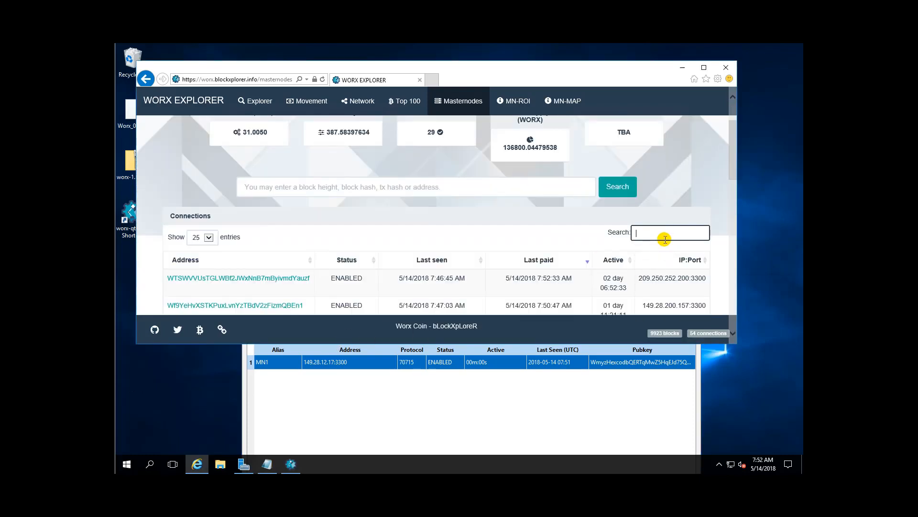
pyautogui.write('149.2')
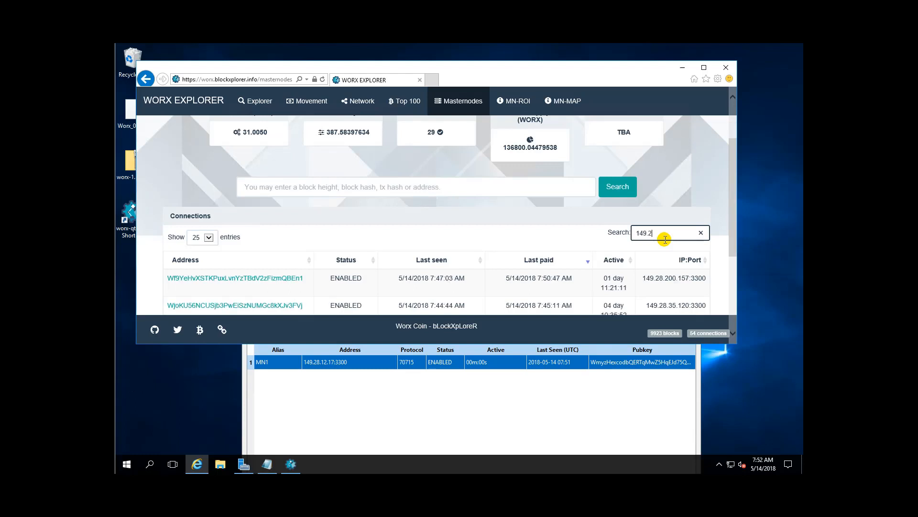
pyautogui.write('8.12')
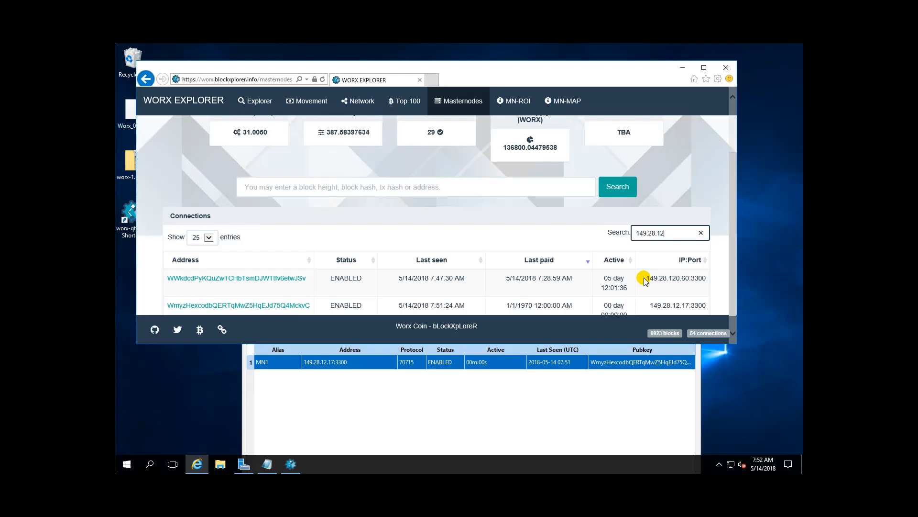
pyautogui.write('.17')
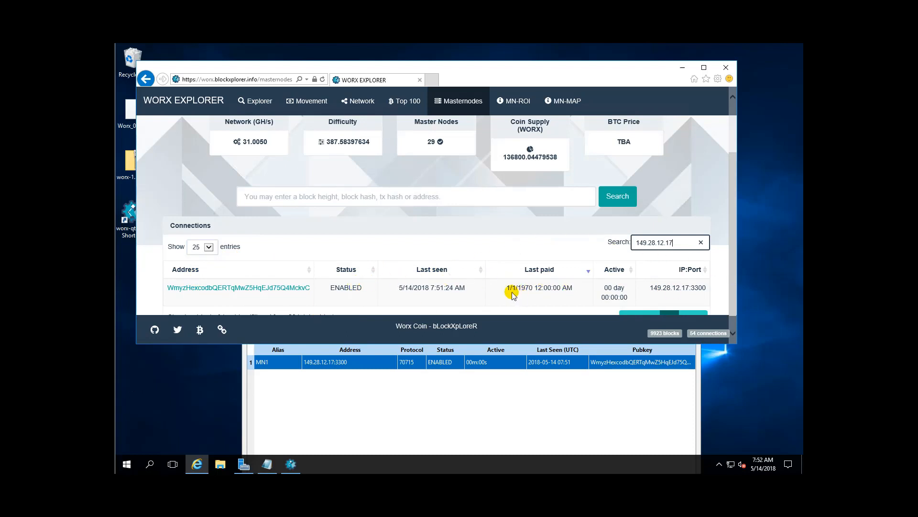
# - Check the last paid time, active duration and status of the 149.28.12.17 masternode entry
pyautogui.moveTo(507, 288); pyautogui.dragTo(553, 287)
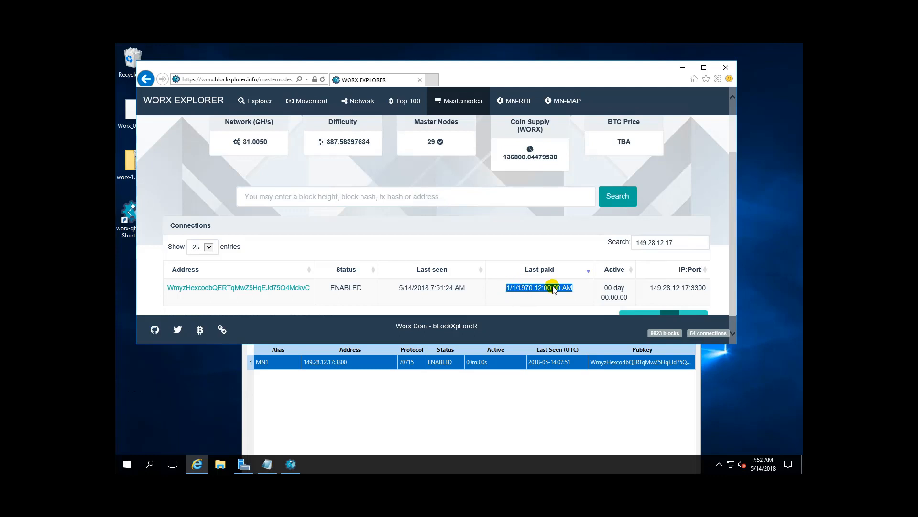
pyautogui.doubleClick(611, 286)
pyautogui.moveTo(611, 286); pyautogui.dragTo(626, 297)
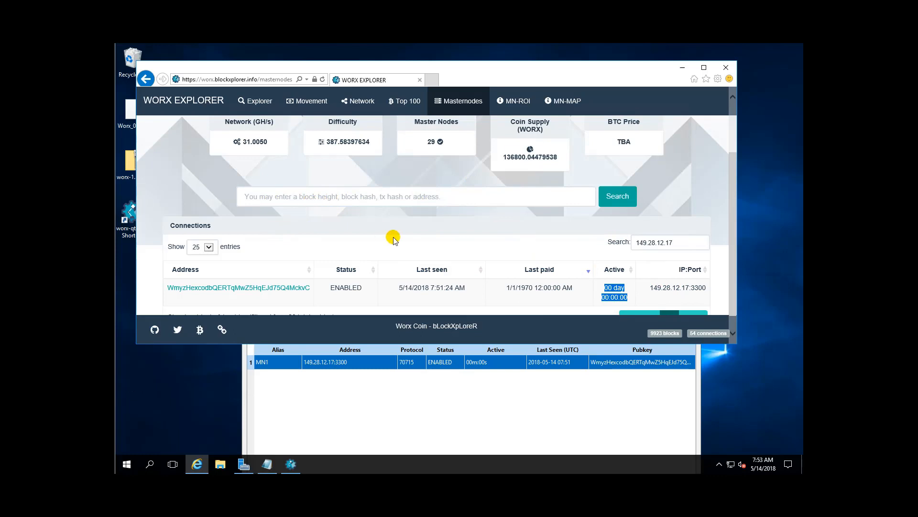
pyautogui.doubleClick(341, 285)
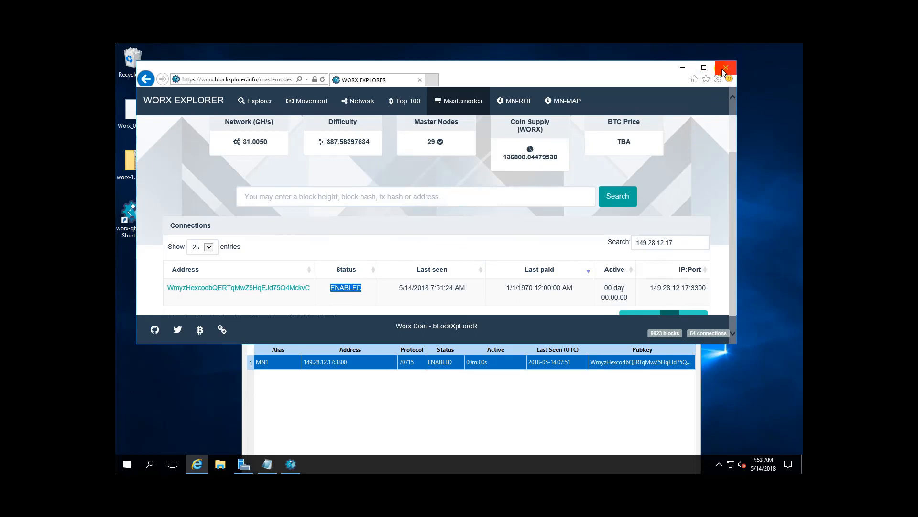
# - Minimize the browser, move the wallet window up into full view, and review its balances and transaction history
pyautogui.click(683, 67)
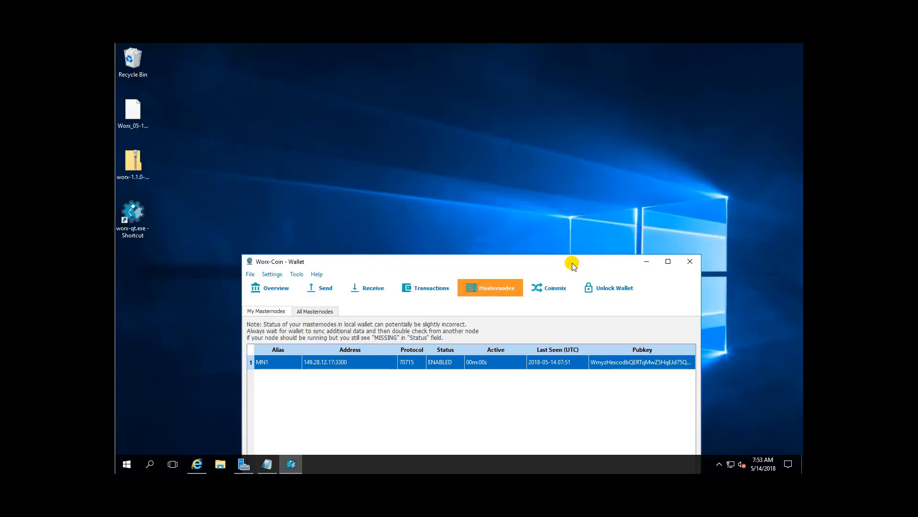
pyautogui.moveTo(572, 265); pyautogui.dragTo(563, 84)
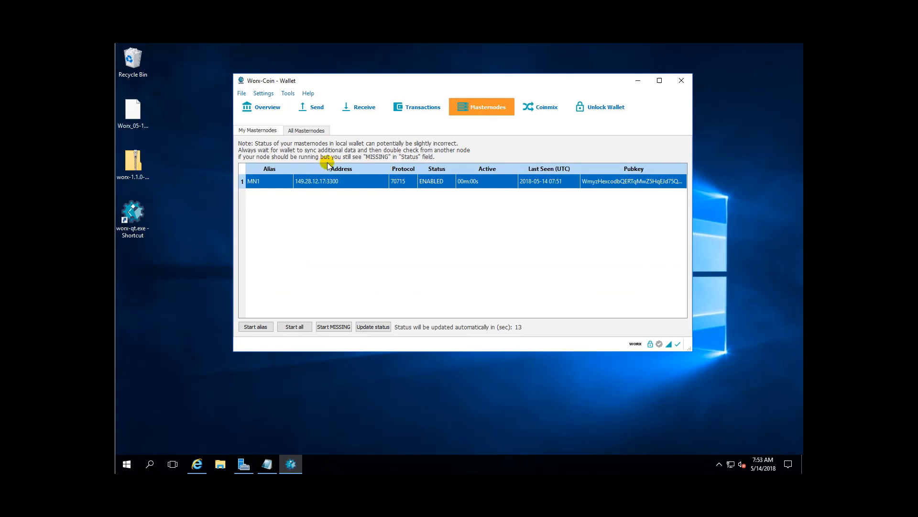
pyautogui.click(265, 108)
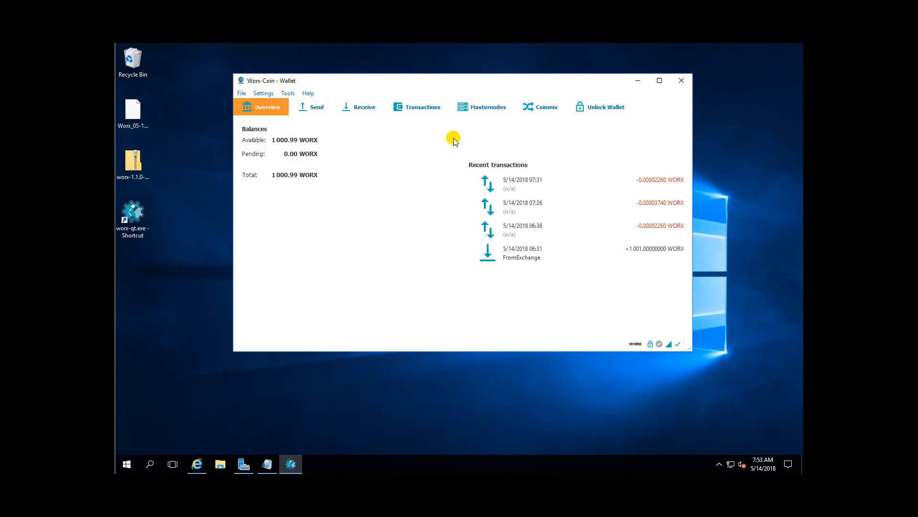
pyautogui.click(415, 107)
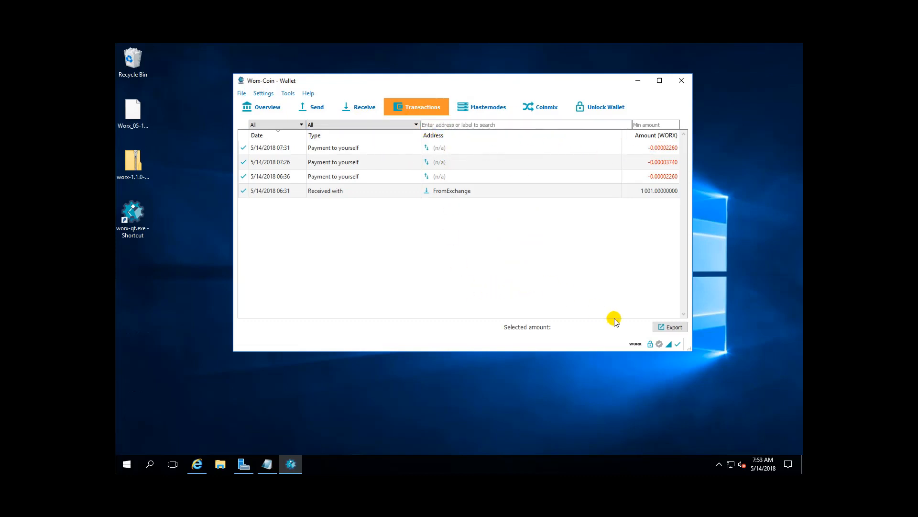
# - Unlock the wallet for anonymization and staking only by entering the wallet passphrase, and check its lock status
pyautogui.moveTo(653, 348)
pyautogui.click(263, 94)
pyautogui.click(283, 127)
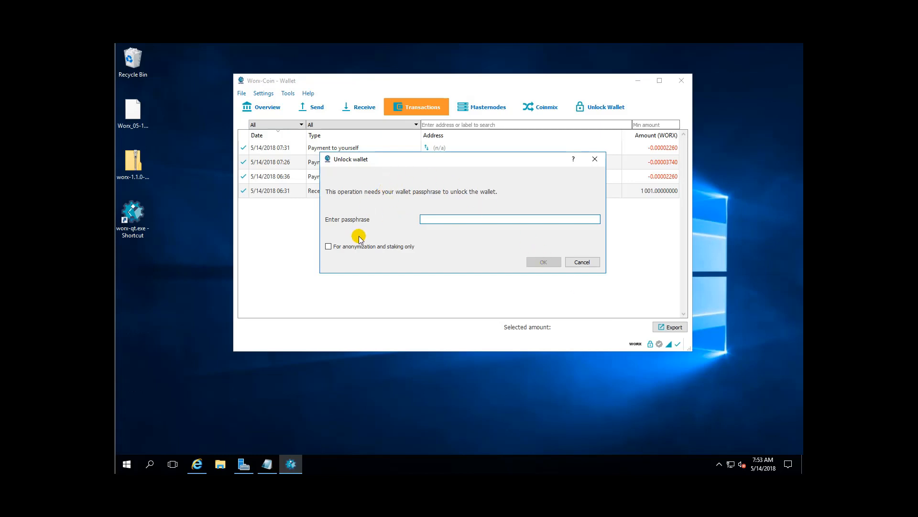
pyautogui.click(328, 247)
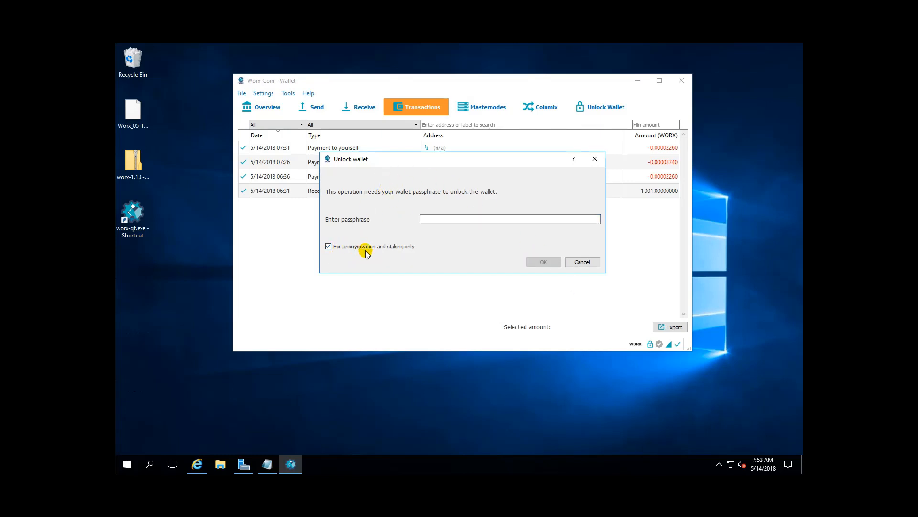
pyautogui.click(436, 219)
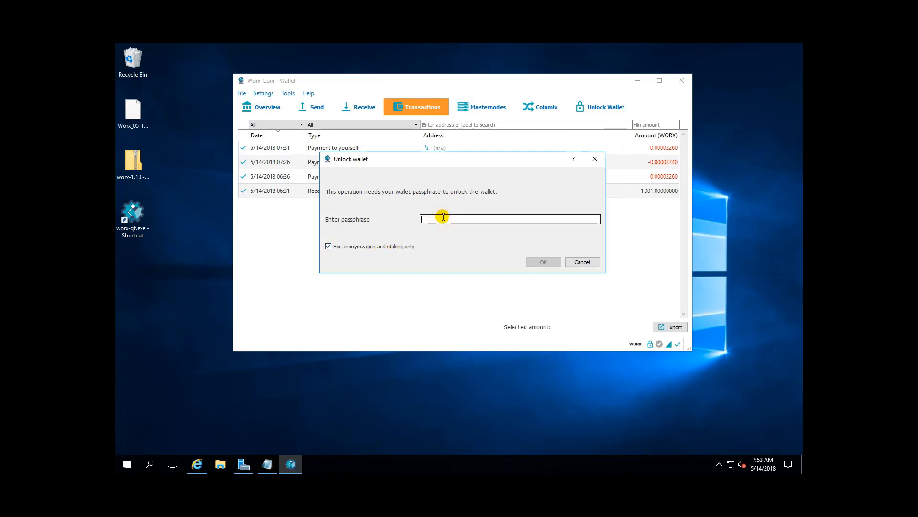
pyautogui.write('*')
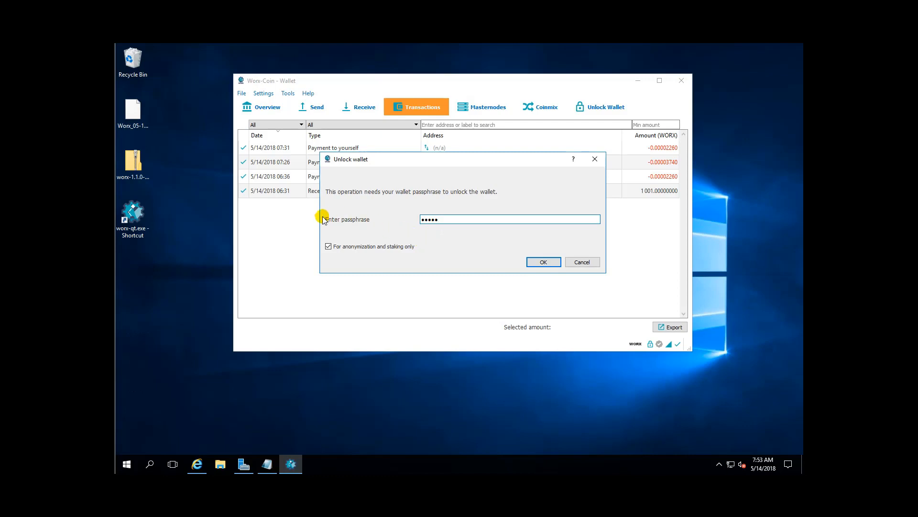
pyautogui.click(533, 261)
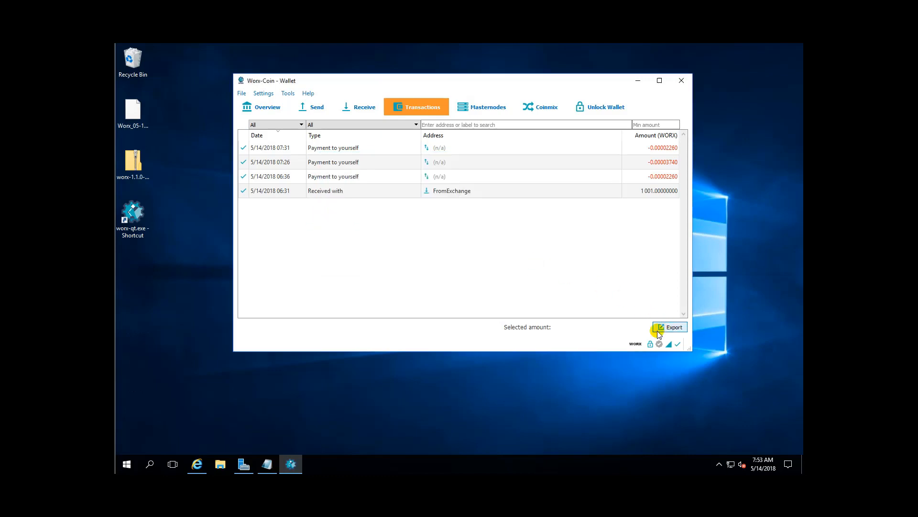
pyautogui.moveTo(651, 349)
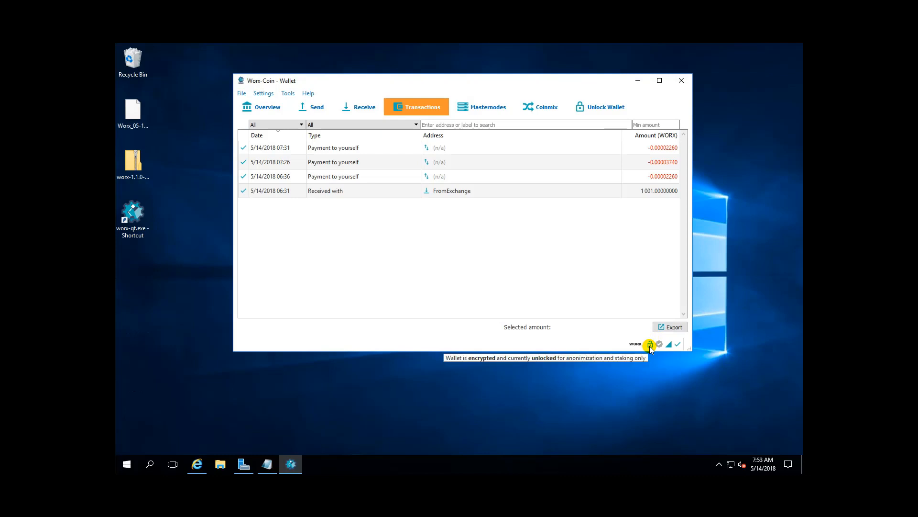